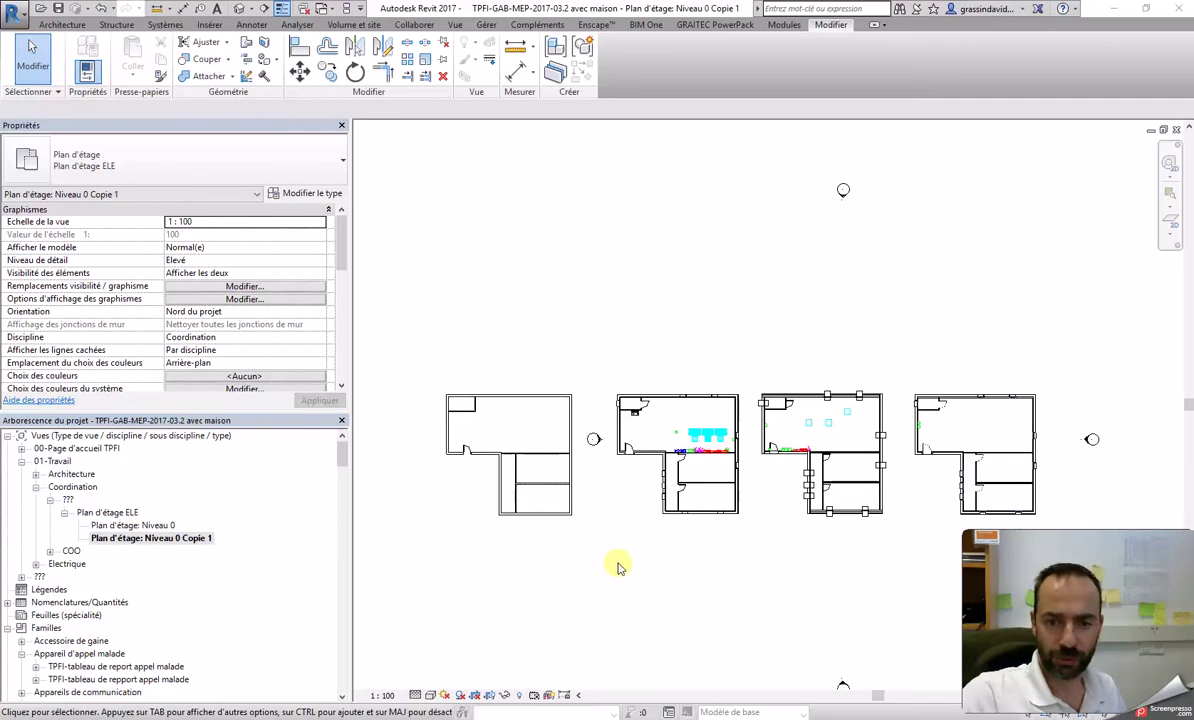
Step: Compare the coloured houses in floor plan Niveau 0 with the uncoloured ones in Niveau 0 Copie 1, ending in the copy
{"action": "left_click", "coordinate": [170, 526]}
{"action": "double_click", "coordinate": [170, 526]}
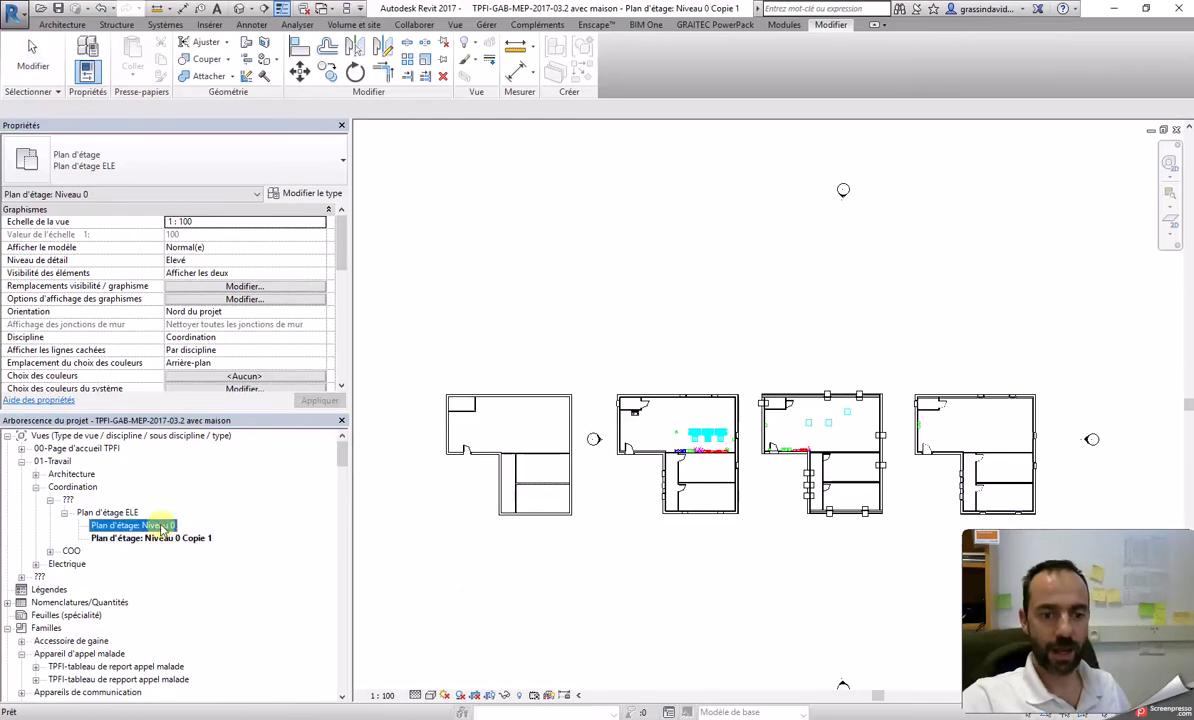
{"action": "scroll", "coordinate": [608, 568], "scroll_direction": "up", "scroll_amount": 1}
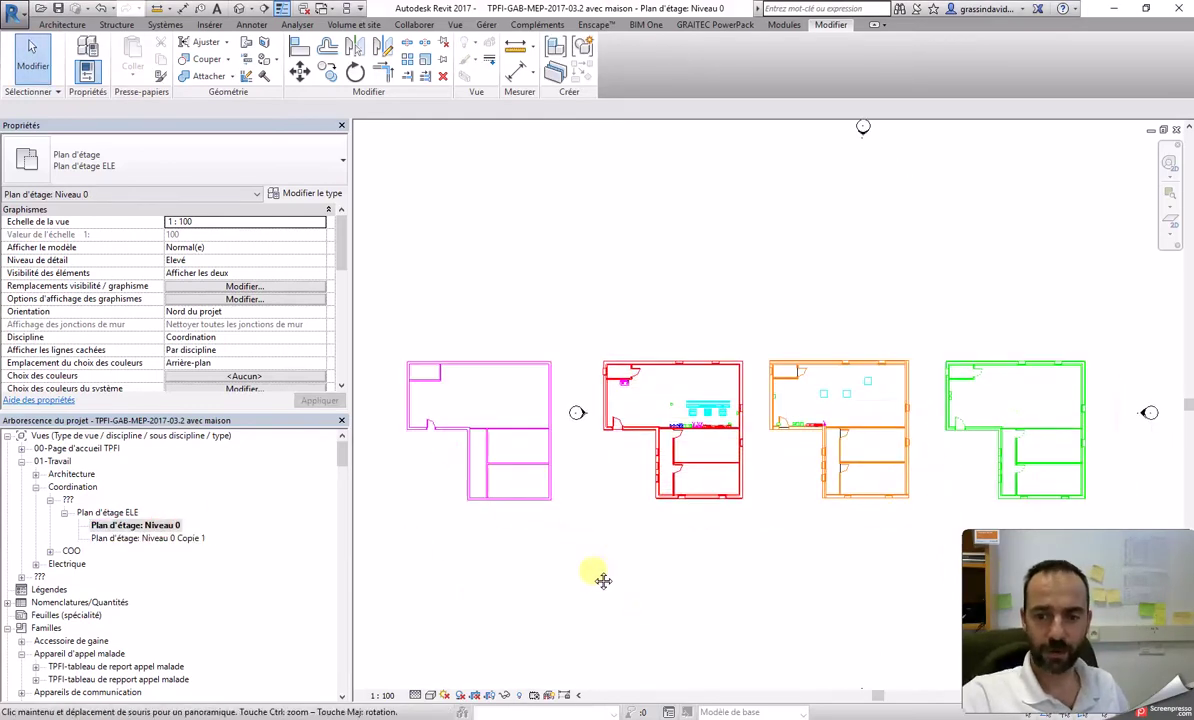
{"action": "double_click", "coordinate": [143, 539]}
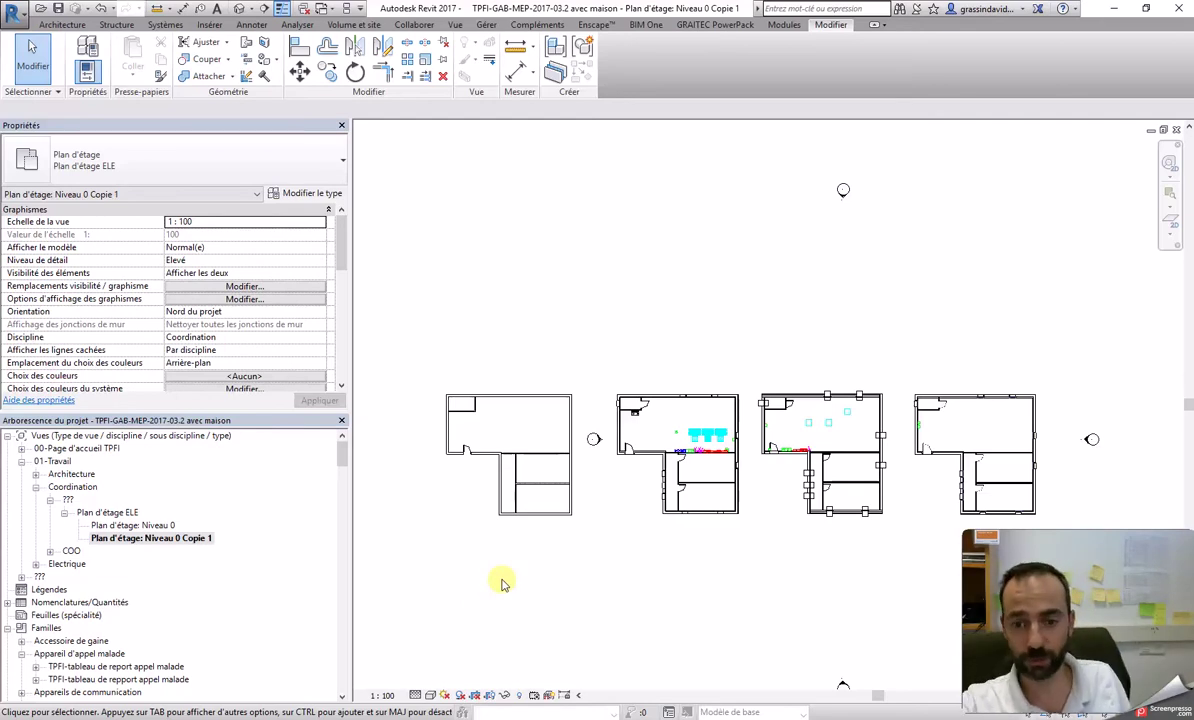
{"action": "double_click", "coordinate": [153, 526]}
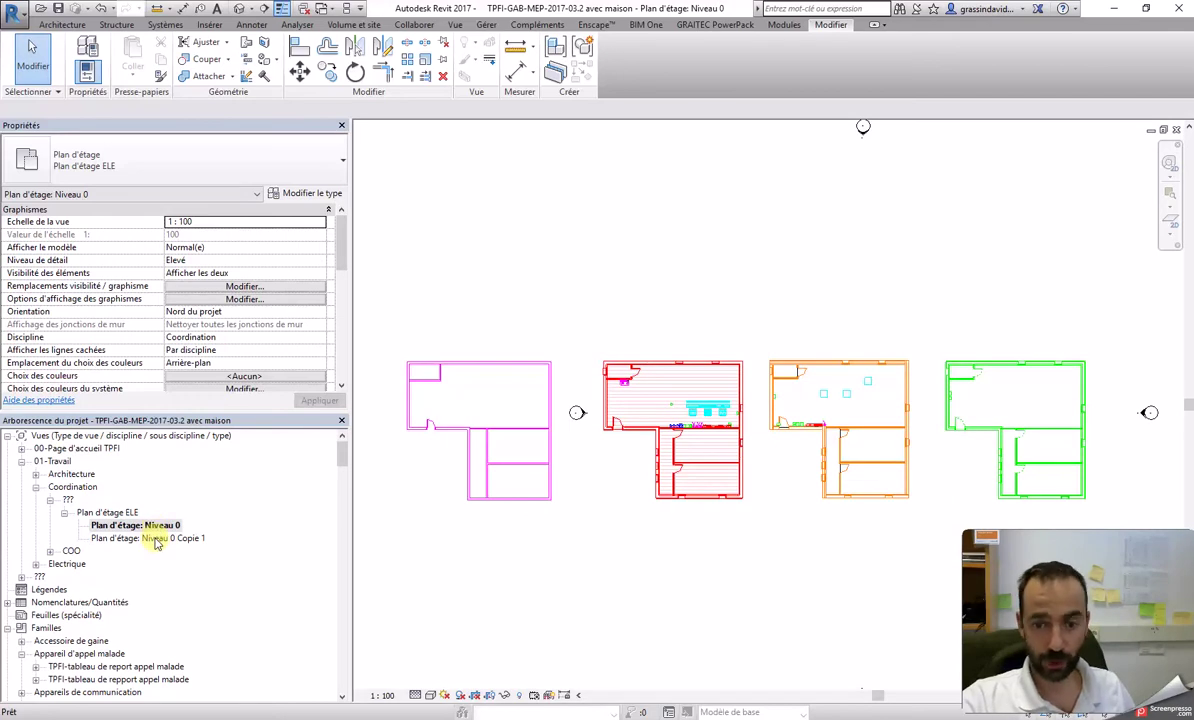
{"action": "double_click", "coordinate": [155, 538]}
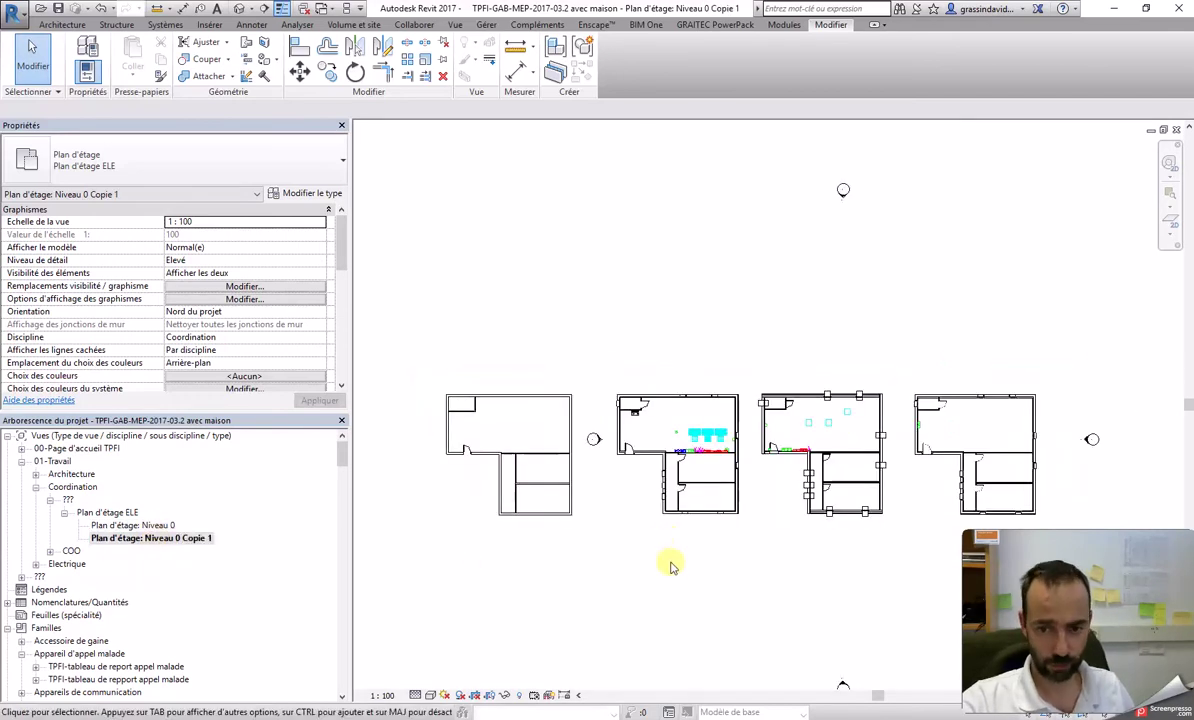
{"action": "middle_click_drag", "start_coordinate": [731, 571], "coordinate": [698, 558]}
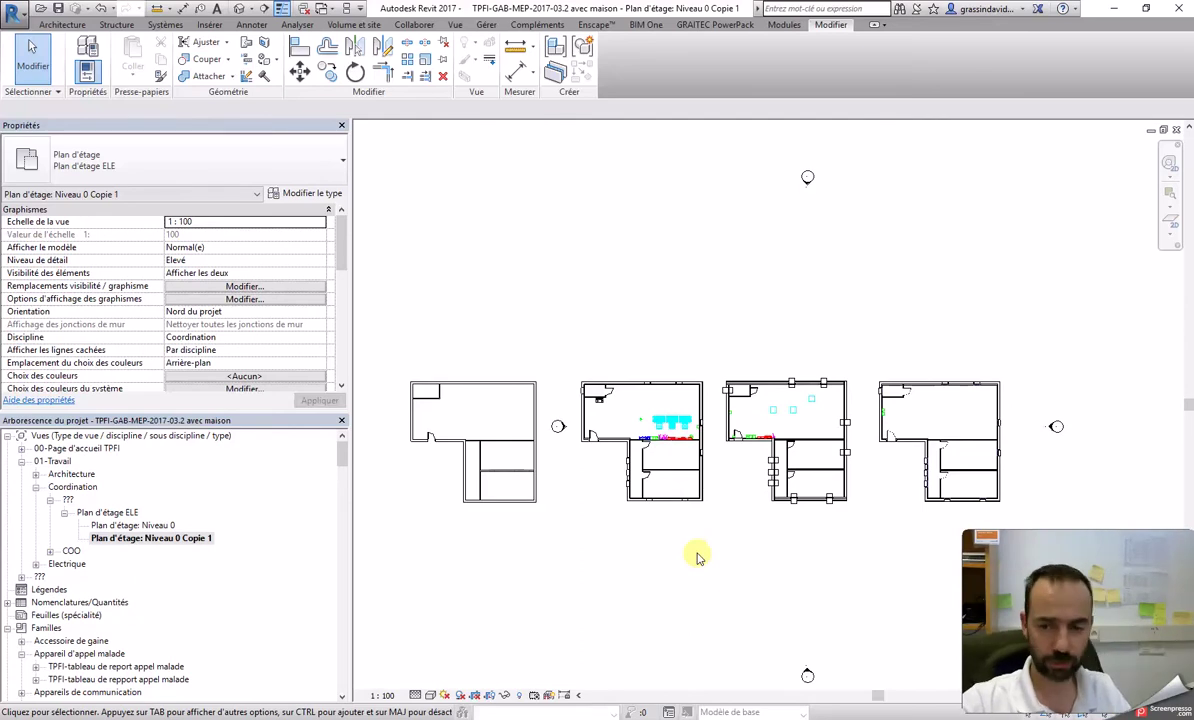
Step: Inspect the source file types of the three imported or linked houses in Niveau 0 Copie 1, selecting each in turn
{"action": "left_click", "coordinate": [914, 445]}
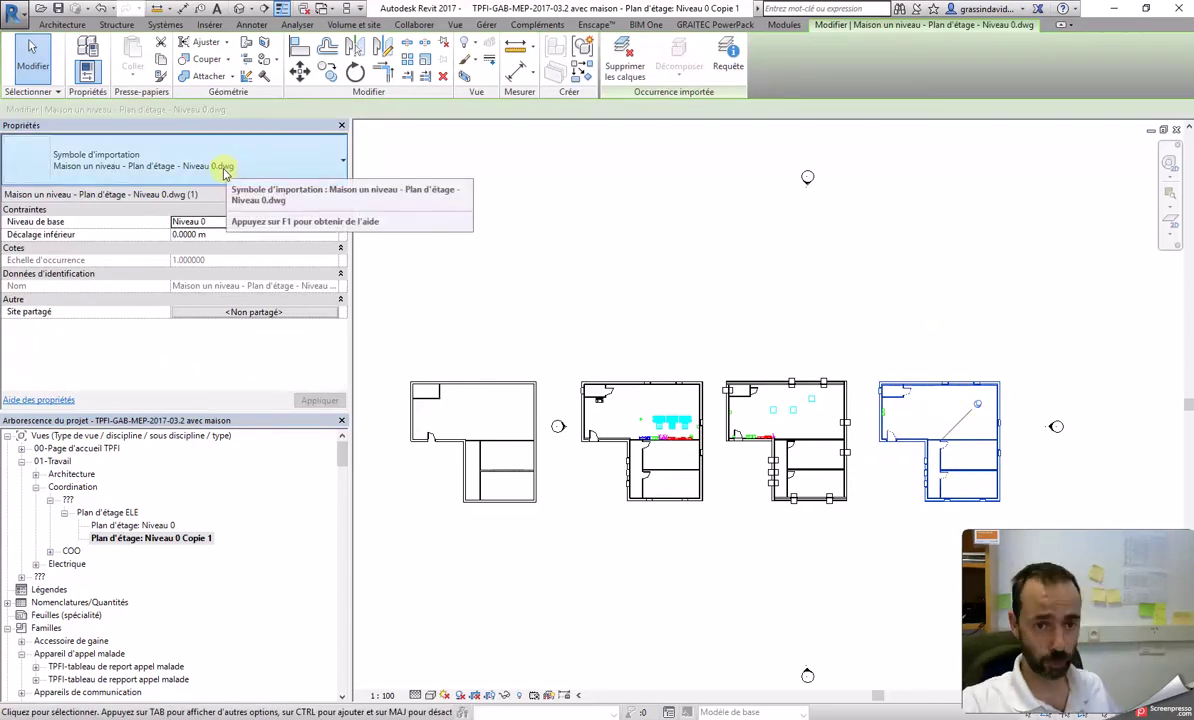
{"action": "left_click", "coordinate": [664, 296]}
{"action": "left_click", "coordinate": [828, 383]}
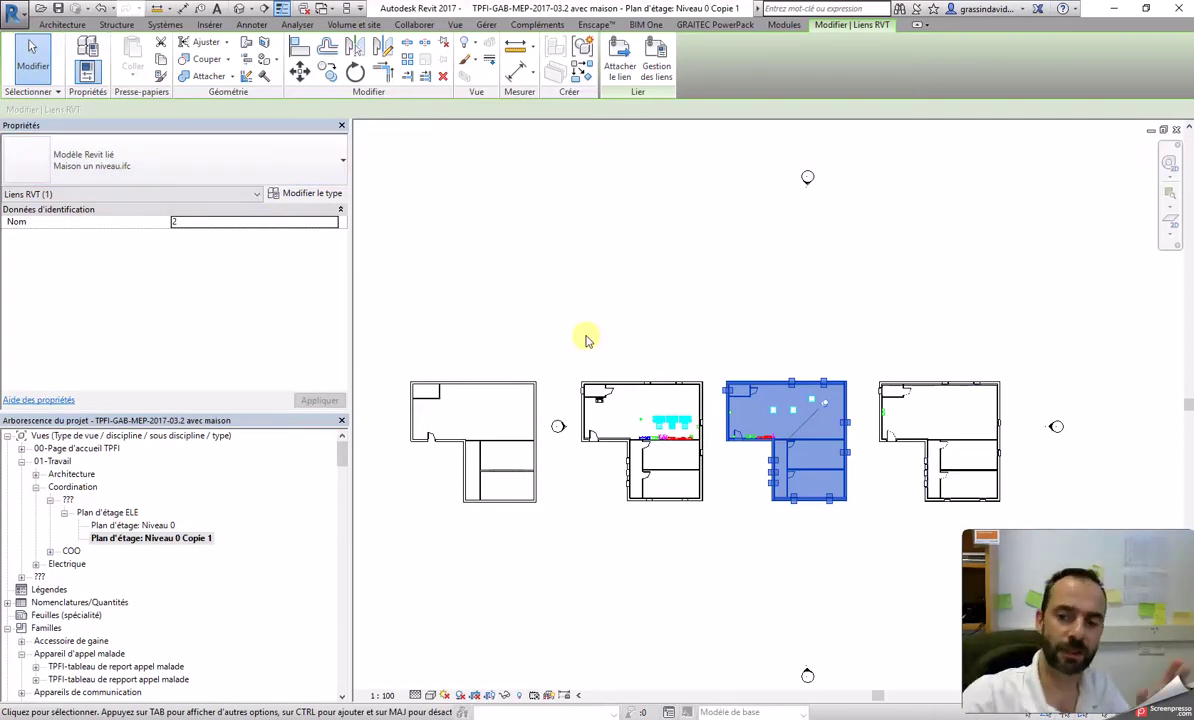
{"action": "left_click", "coordinate": [685, 400]}
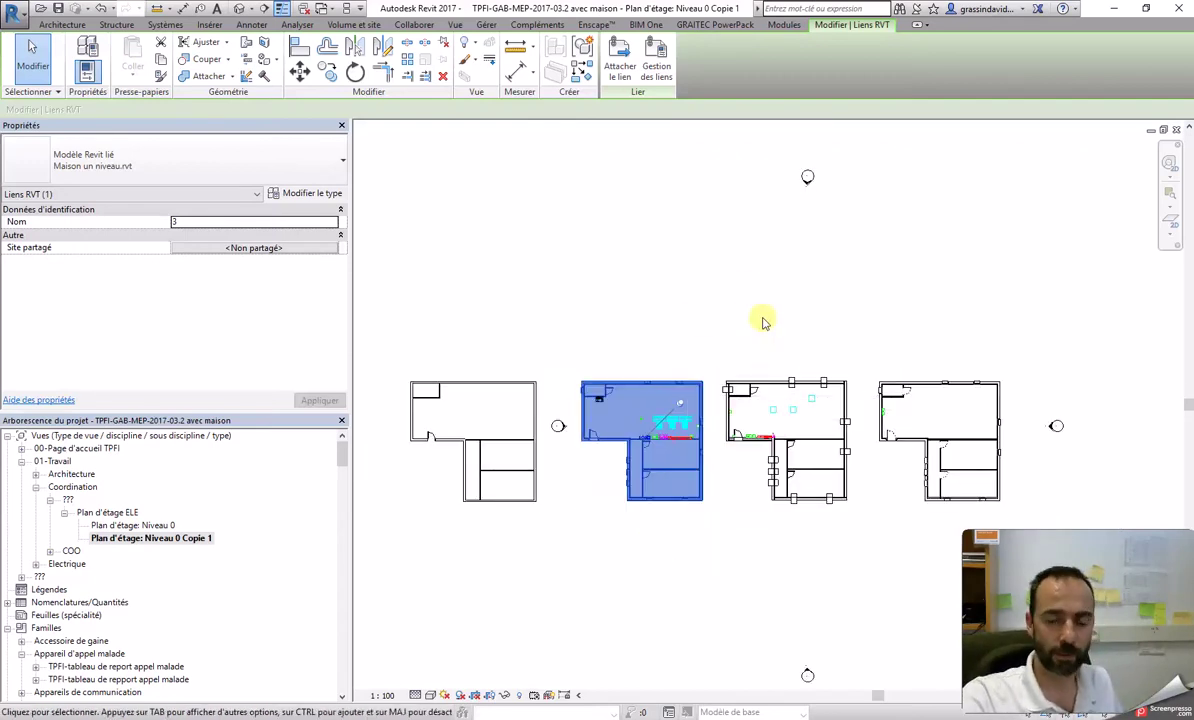
{"action": "left_click", "coordinate": [640, 599]}
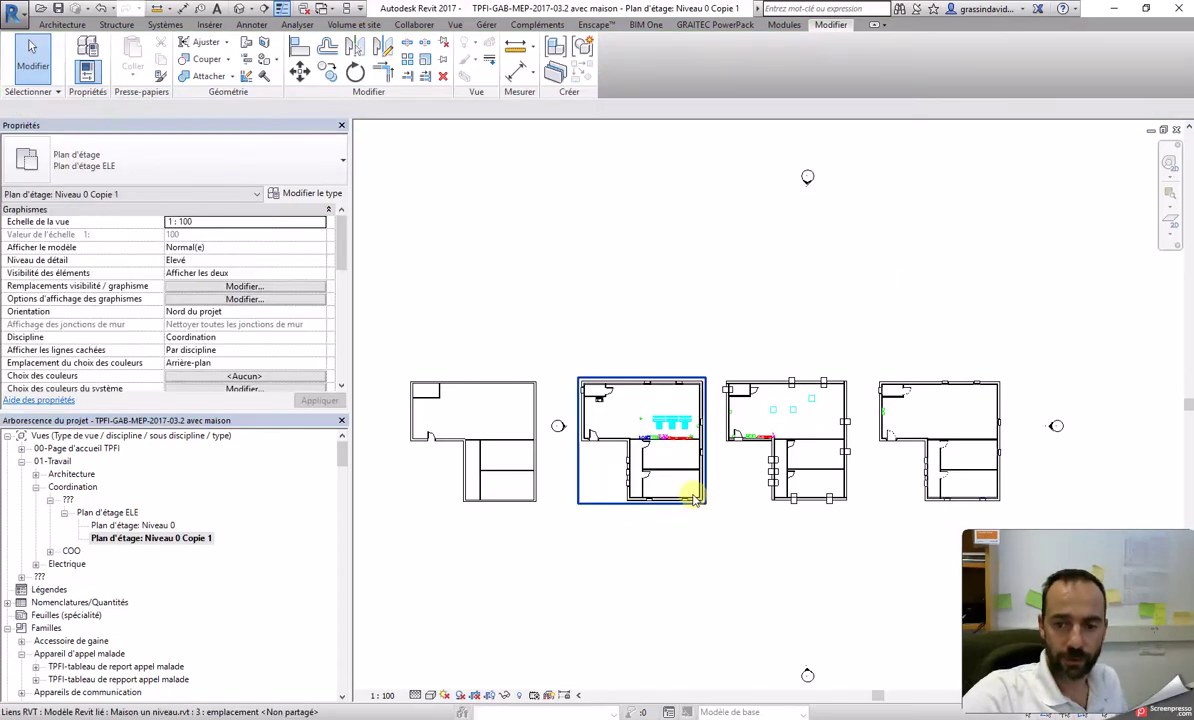
{"action": "scroll", "coordinate": [692, 498], "scroll_direction": "up", "scroll_amount": 2}
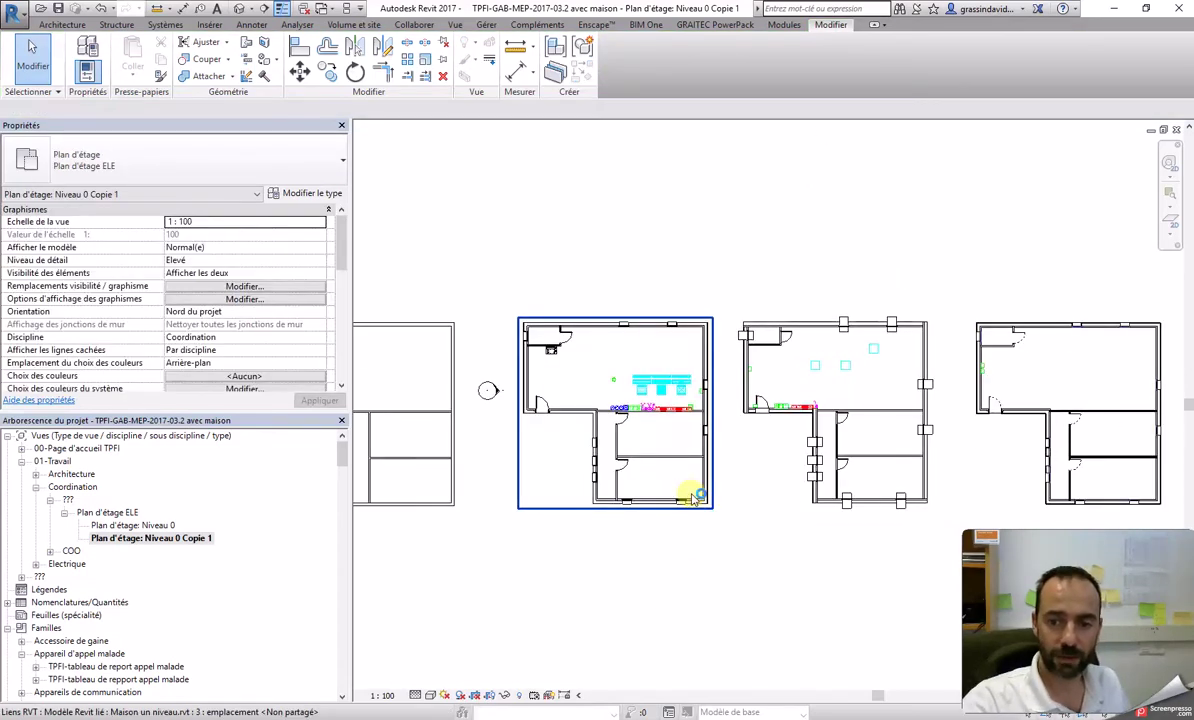
{"action": "left_click", "coordinate": [695, 500]}
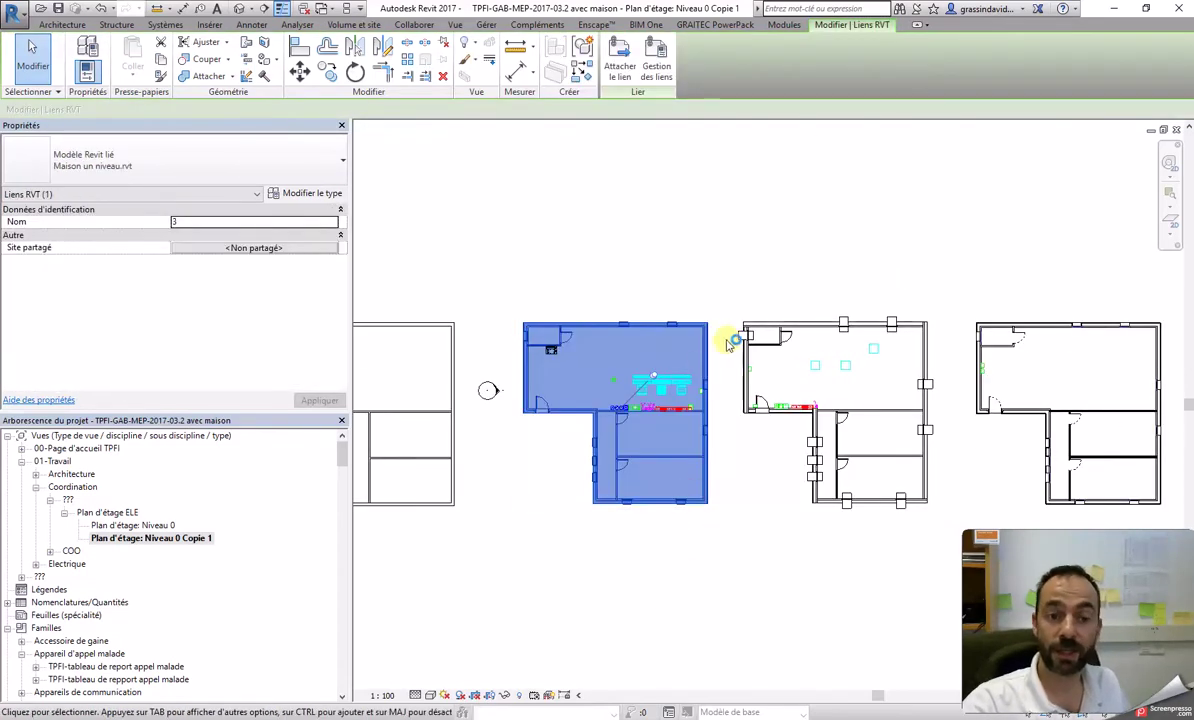
{"action": "left_click", "coordinate": [563, 251]}
Step: Examine the walls of the house modelled directly in the project, beside the linked houses
{"action": "middle_click_drag", "start_coordinate": [533, 280], "coordinate": [877, 365]}
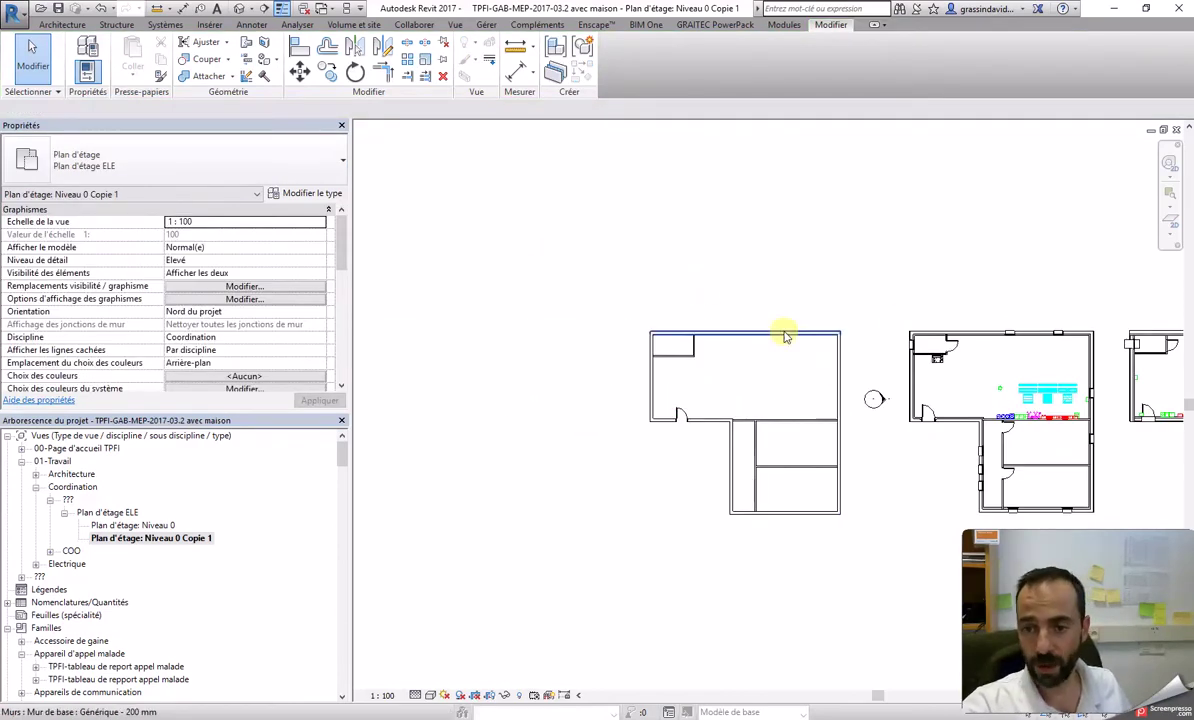
{"action": "middle_click_drag", "start_coordinate": [866, 514], "coordinate": [761, 503]}
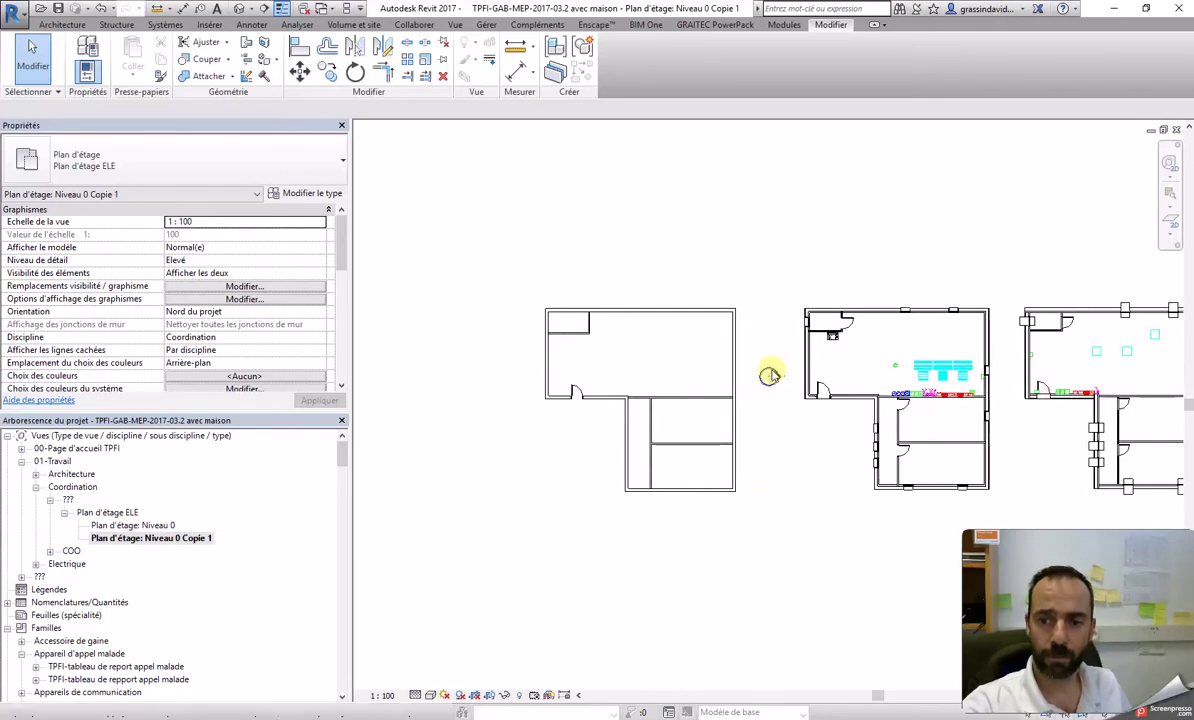
{"action": "scroll", "coordinate": [712, 267], "scroll_direction": "up", "scroll_amount": 1}
{"action": "left_click_drag", "start_coordinate": [459, 272], "coordinate": [458, 420]}
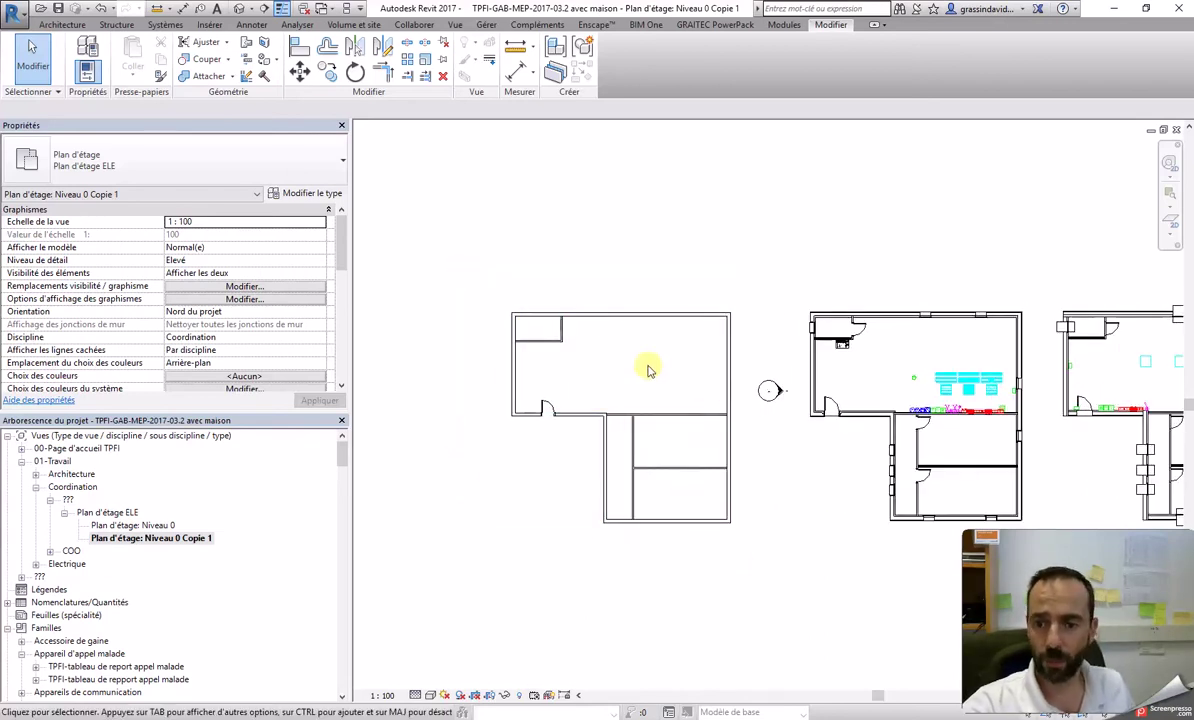
{"action": "left_click", "coordinate": [672, 314]}
{"action": "scroll", "coordinate": [672, 313], "scroll_direction": "up", "scroll_amount": 2}
{"action": "left_click_drag", "start_coordinate": [672, 314], "coordinate": [671, 314]}
{"action": "left_click", "coordinate": [871, 221]}
{"action": "scroll", "coordinate": [784, 365], "scroll_direction": "down", "scroll_amount": 2}
{"action": "middle_click_drag", "start_coordinate": [796, 467], "coordinate": [732, 442]}
{"action": "scroll", "coordinate": [900, 535], "scroll_direction": "down", "scroll_amount": 2}
{"action": "middle_click_drag", "start_coordinate": [903, 537], "coordinate": [765, 514]}
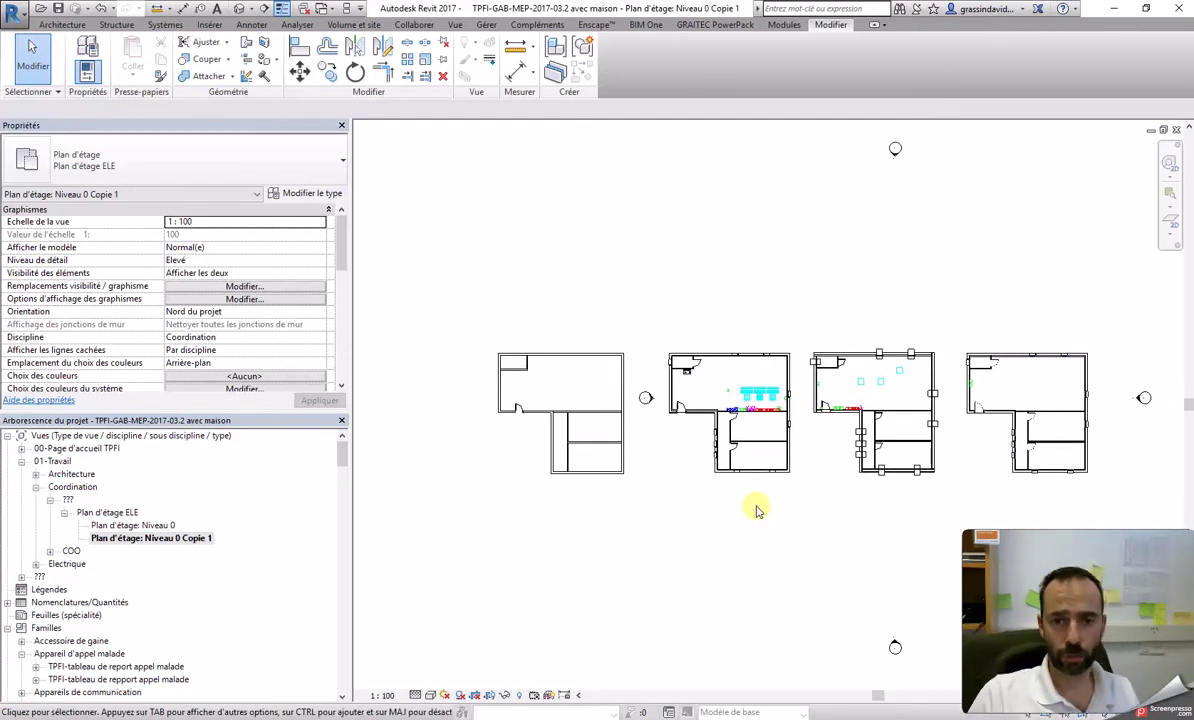
{"action": "left_click", "coordinate": [755, 507]}
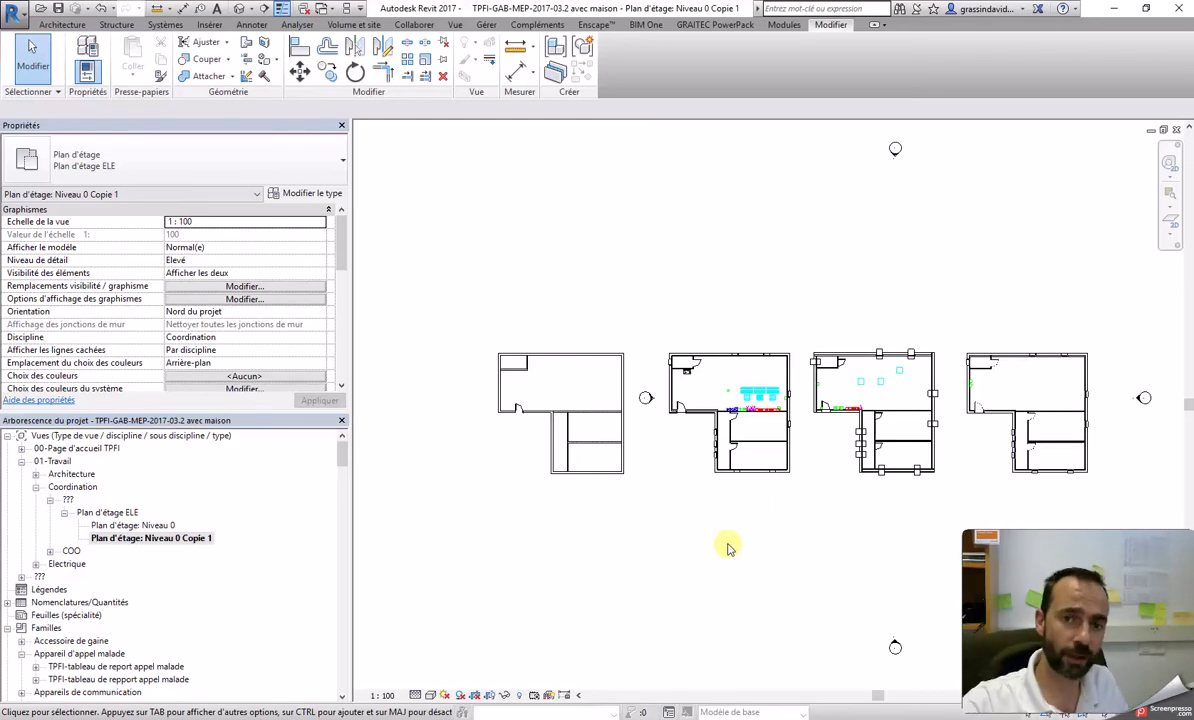
{"action": "middle_click_drag", "start_coordinate": [725, 547], "coordinate": [690, 541]}
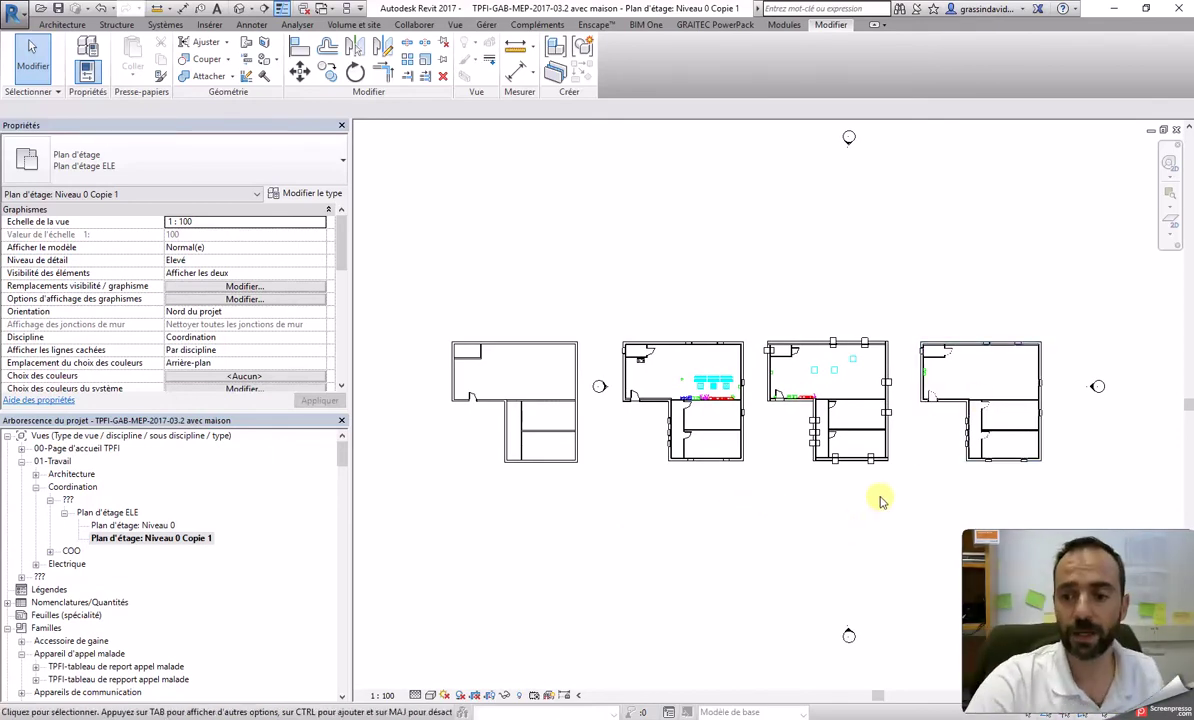
{"action": "middle_click_drag", "start_coordinate": [889, 508], "coordinate": [881, 506]}
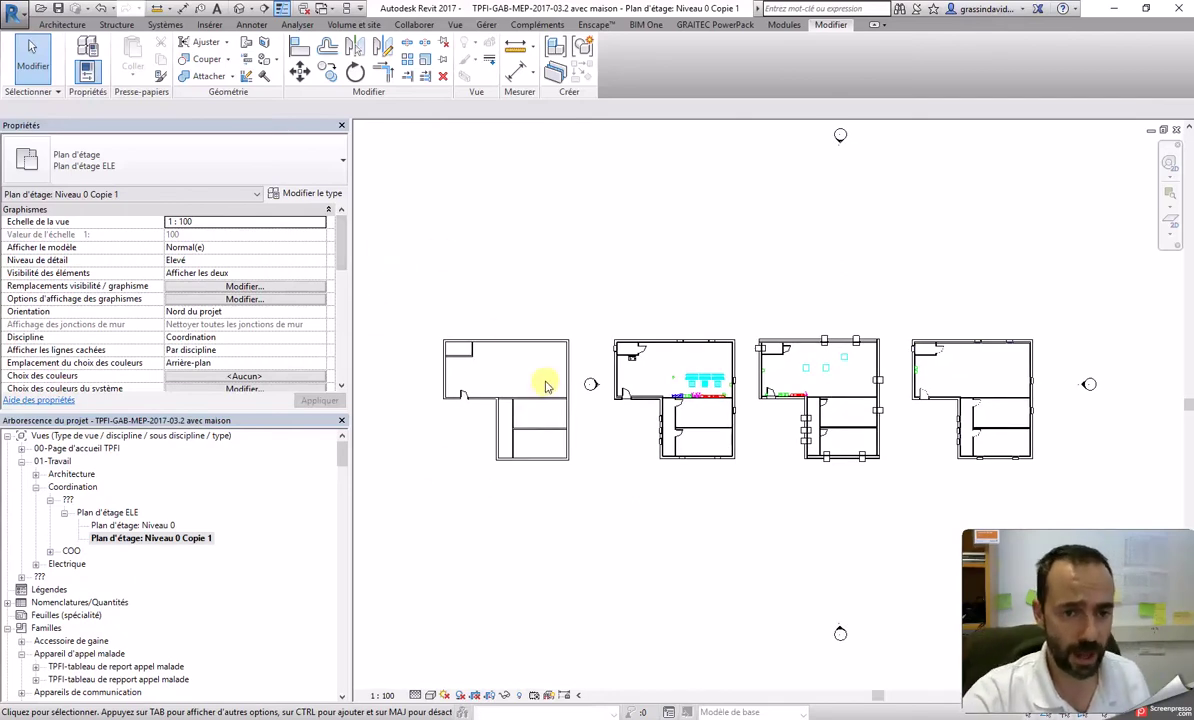
Step: Review the properties of the Niveau 0 Copie 1 view, including its view template, phase and discipline settings
{"action": "left_click_drag", "start_coordinate": [342, 249], "coordinate": [345, 390]}
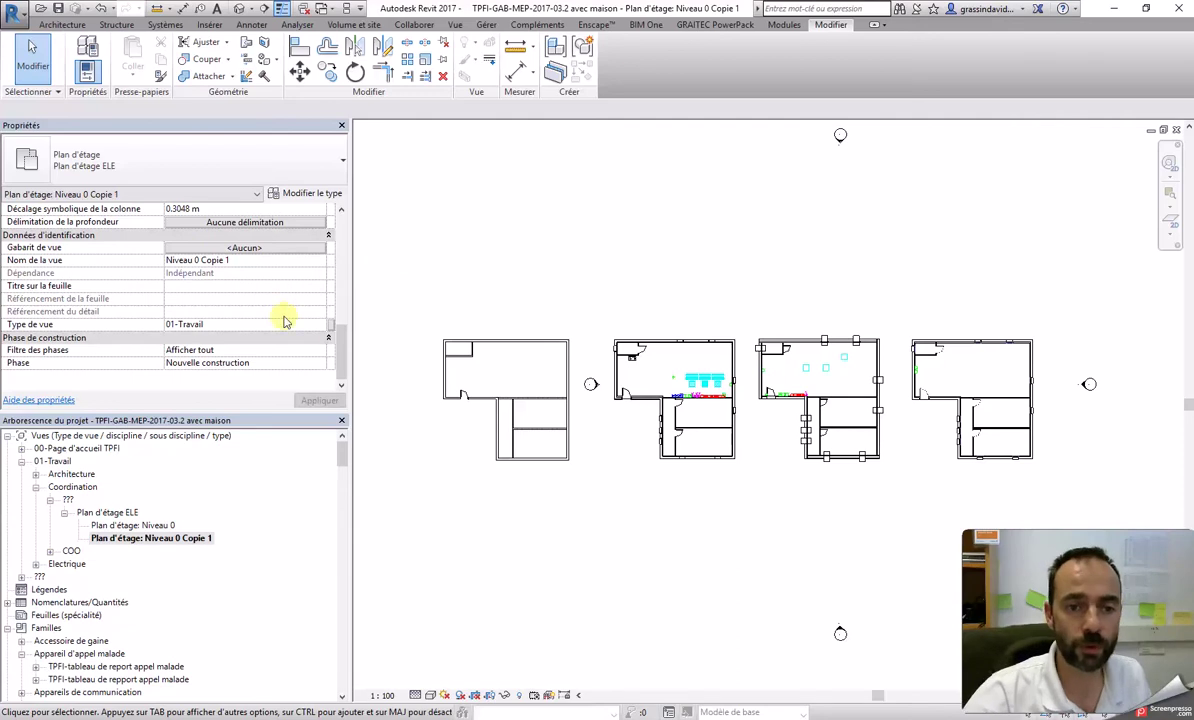
{"action": "scroll", "coordinate": [340, 330], "scroll_direction": "up", "scroll_amount": 5}
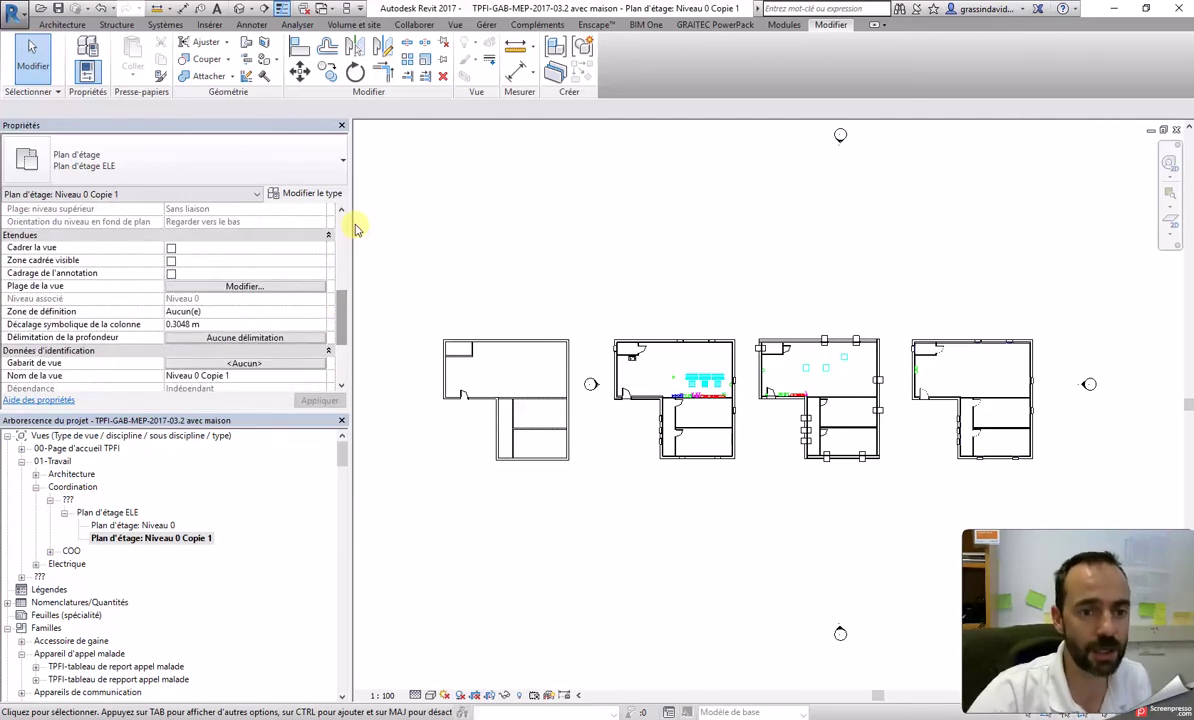
{"action": "scroll", "coordinate": [341, 235], "scroll_direction": "up", "scroll_amount": 5}
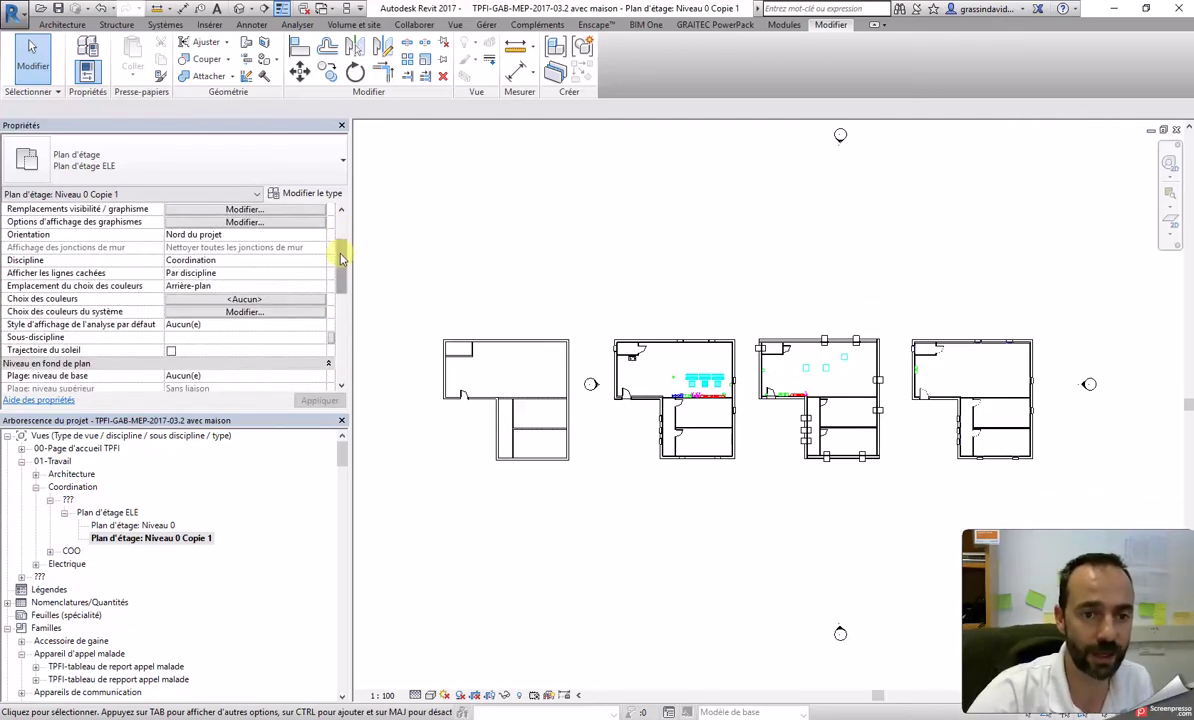
{"action": "left_click", "coordinate": [210, 285]}
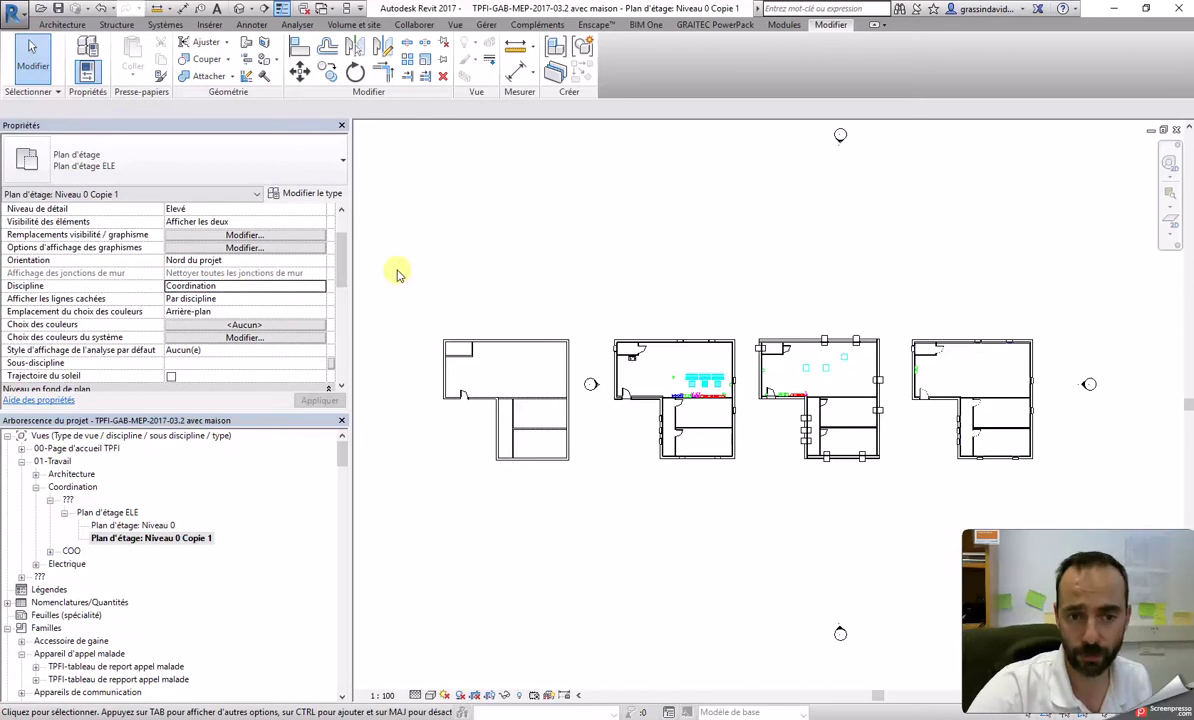
{"action": "scroll", "coordinate": [549, 341], "scroll_direction": "up", "scroll_amount": 1}
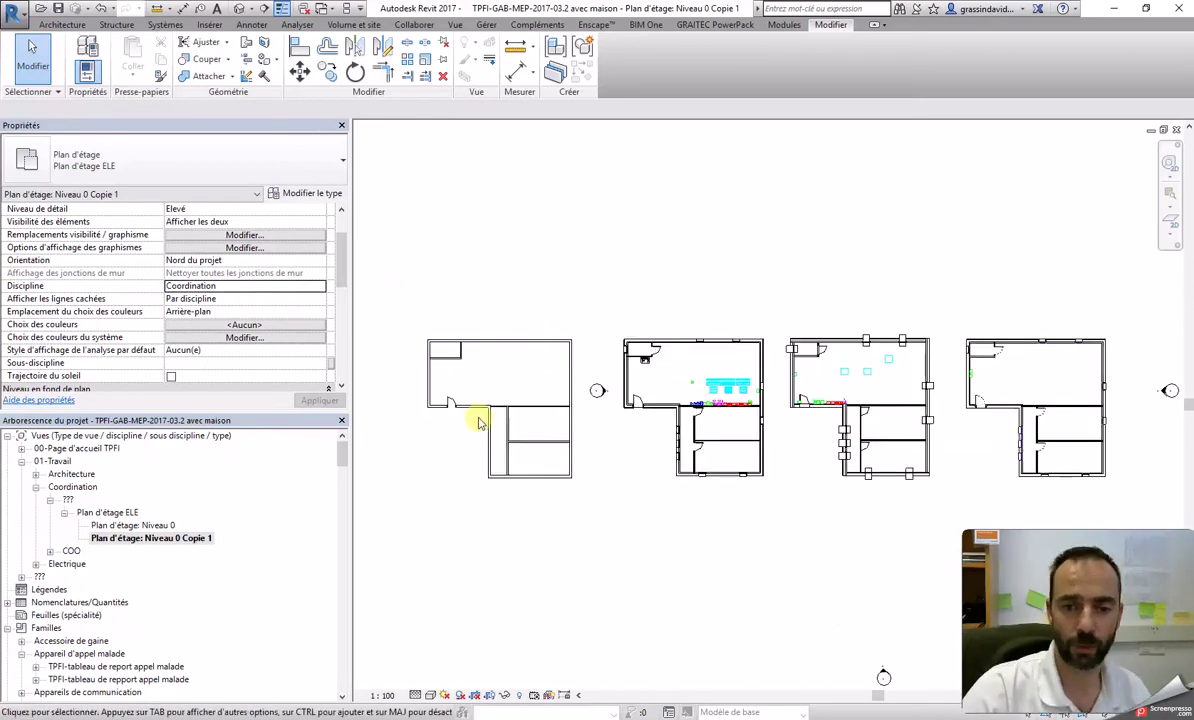
{"action": "scroll", "coordinate": [555, 497], "scroll_direction": "down", "scroll_amount": 1}
{"action": "middle_click_drag", "start_coordinate": [647, 530], "coordinate": [641, 523]}
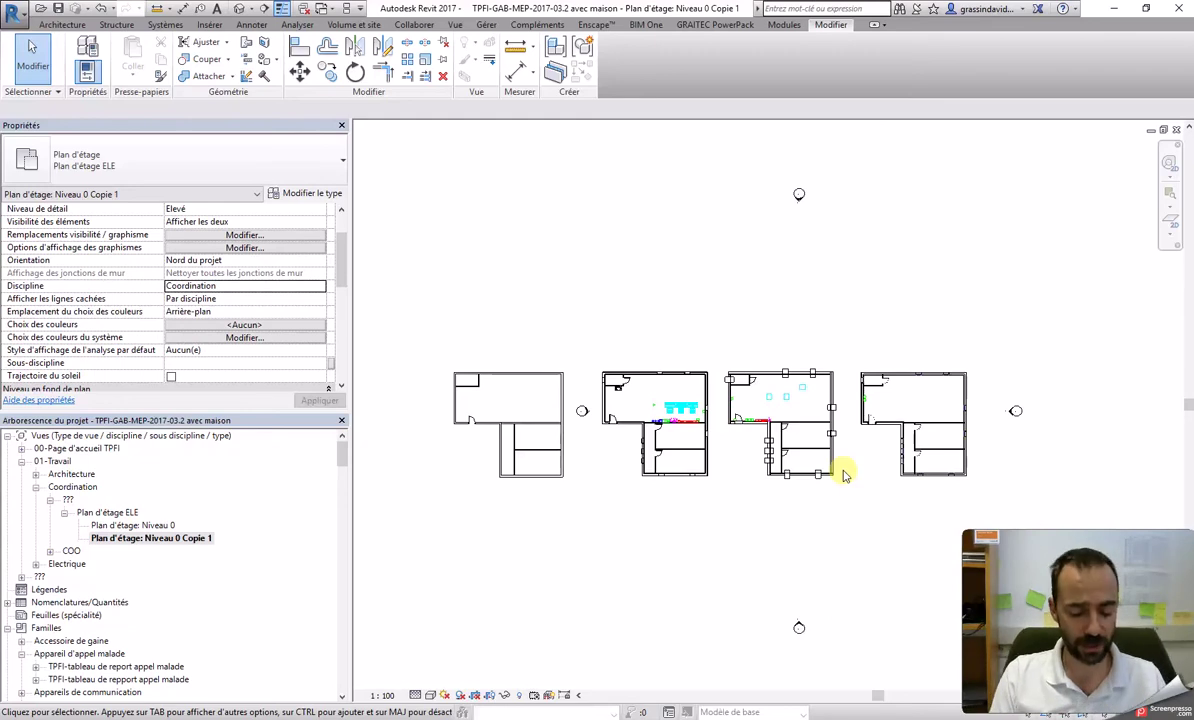
{"action": "key", "text": "v"}
{"action": "key", "text": "g"}
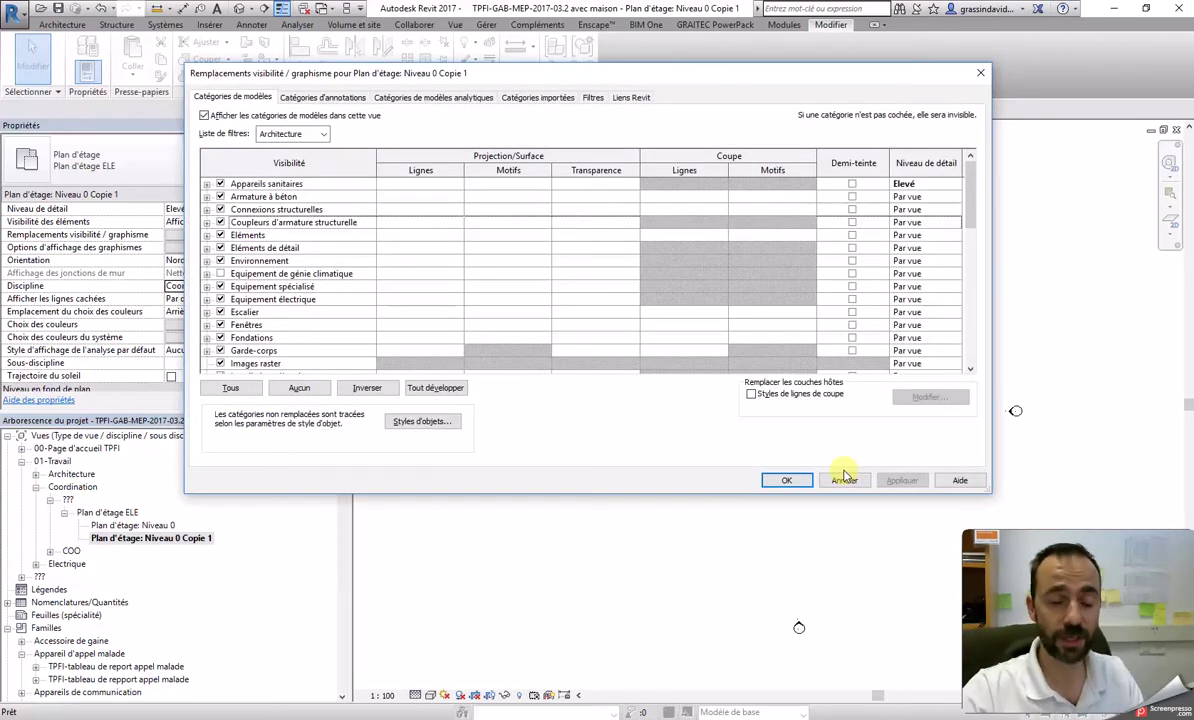
{"action": "left_click", "coordinate": [845, 480]}
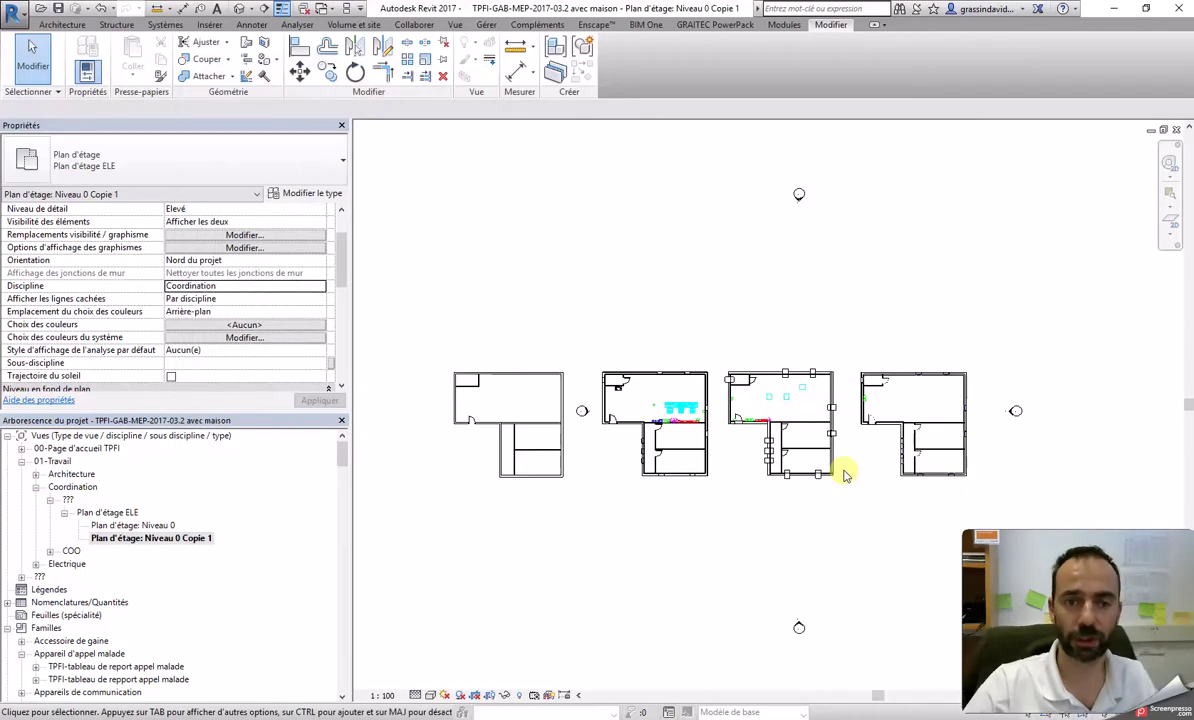
Step: In the view's visibility/graphics overrides, set the line colour of the imported category Maison un niveau - Plan d'étage - Niveau 0.dwg to green (Vert)
{"action": "left_click", "coordinate": [455, 24]}
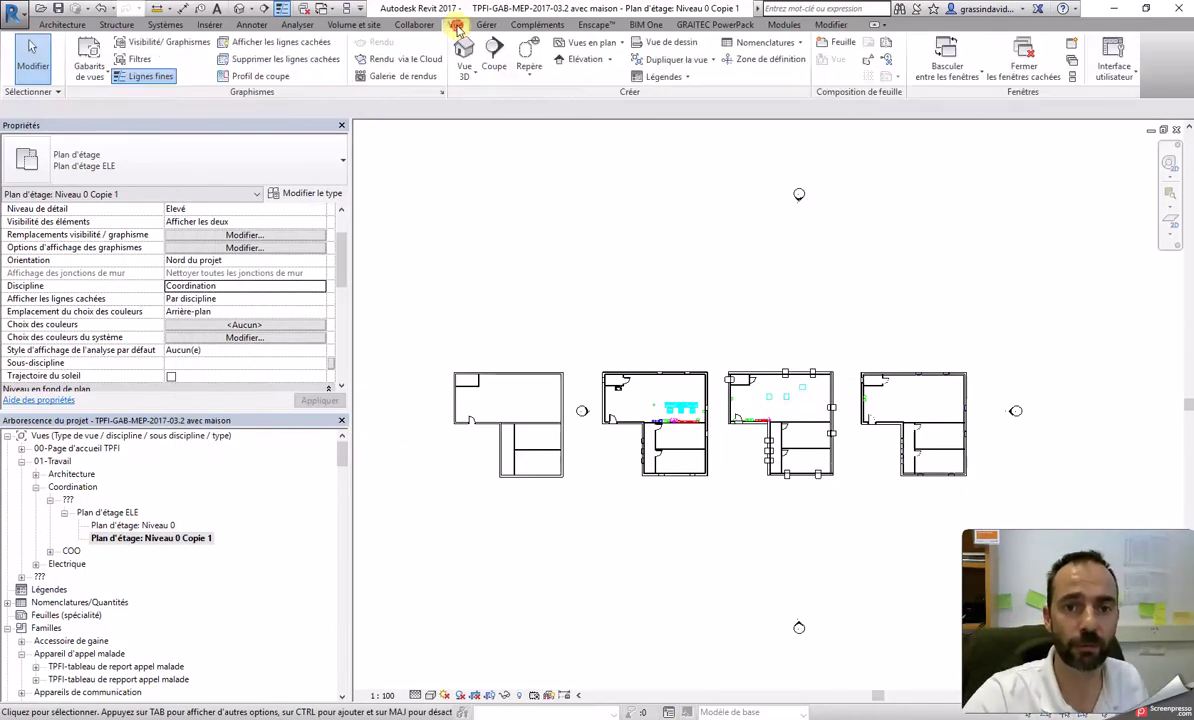
{"action": "left_click", "coordinate": [160, 42]}
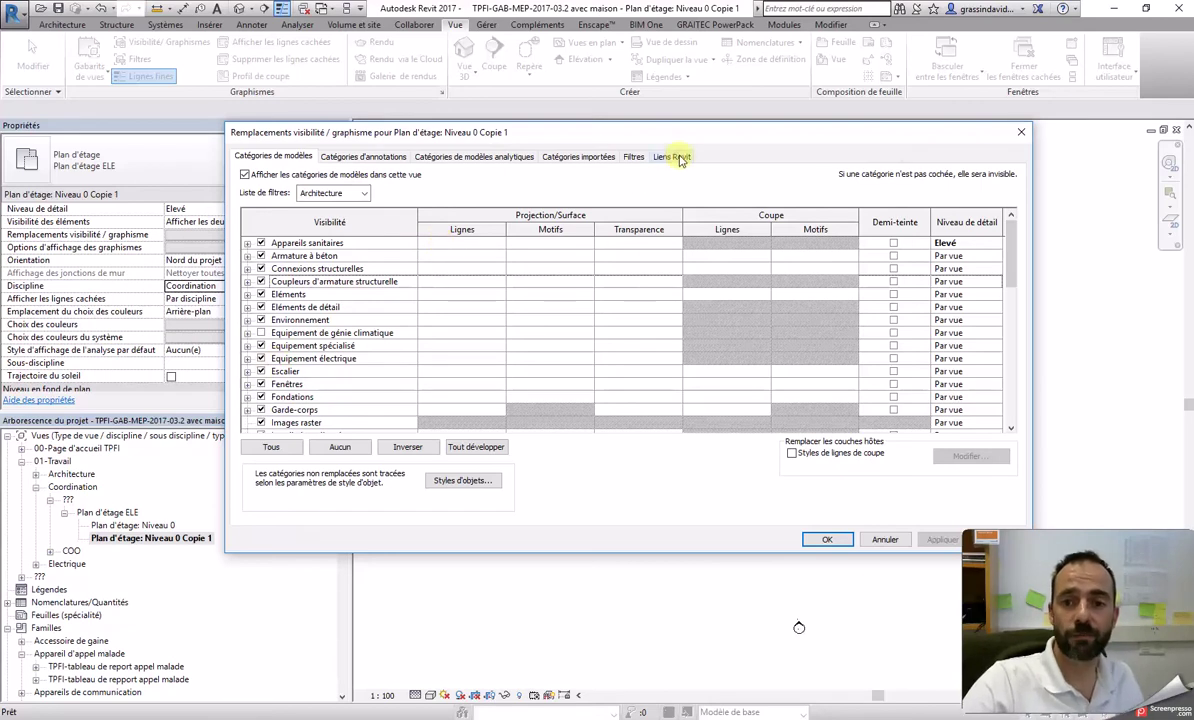
{"action": "left_click", "coordinate": [575, 157]}
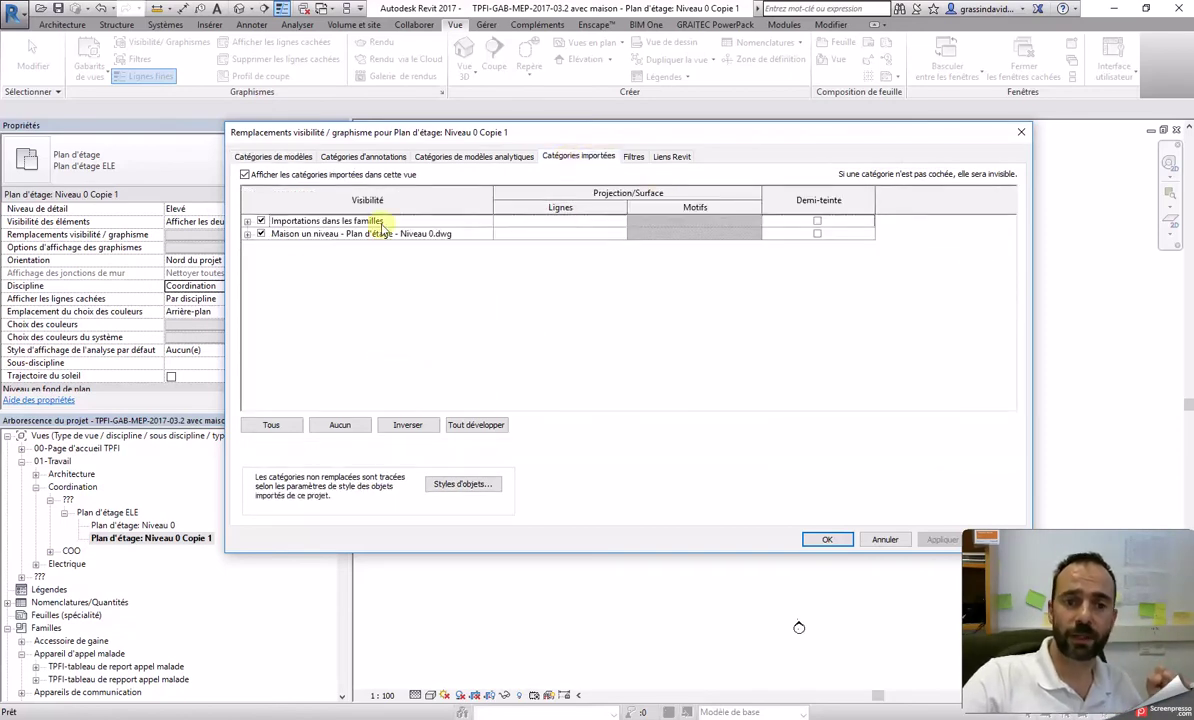
{"action": "left_click", "coordinate": [300, 234]}
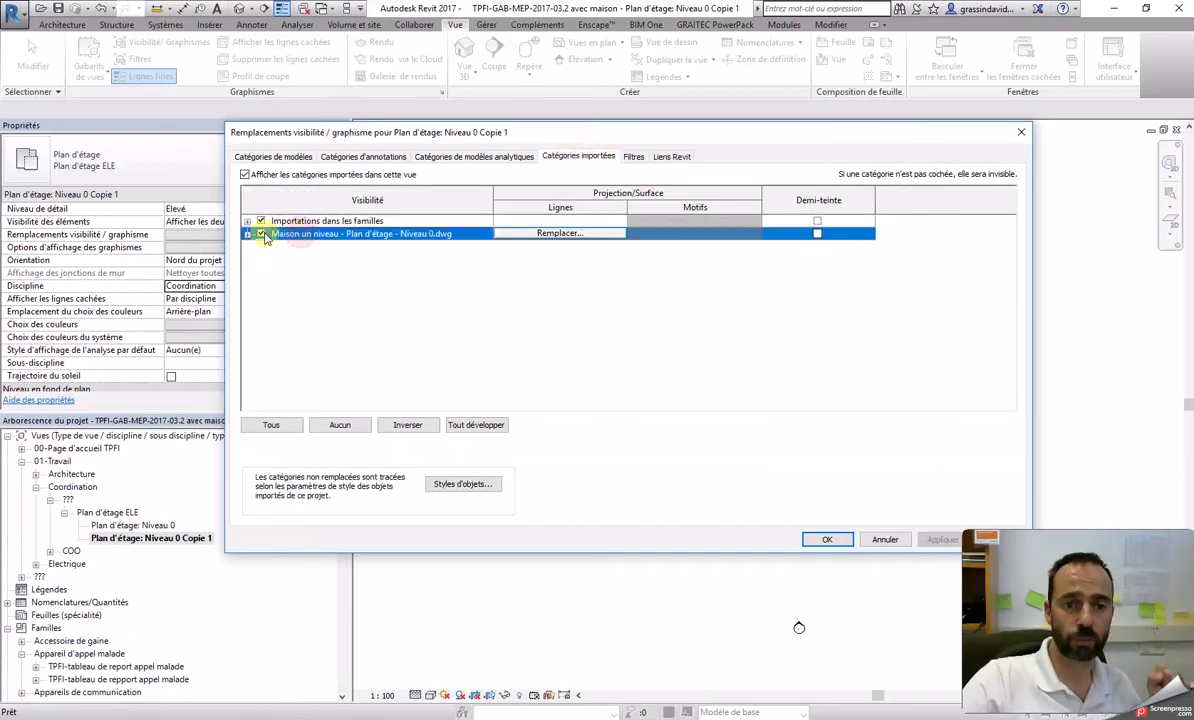
{"action": "left_click", "coordinate": [560, 235]}
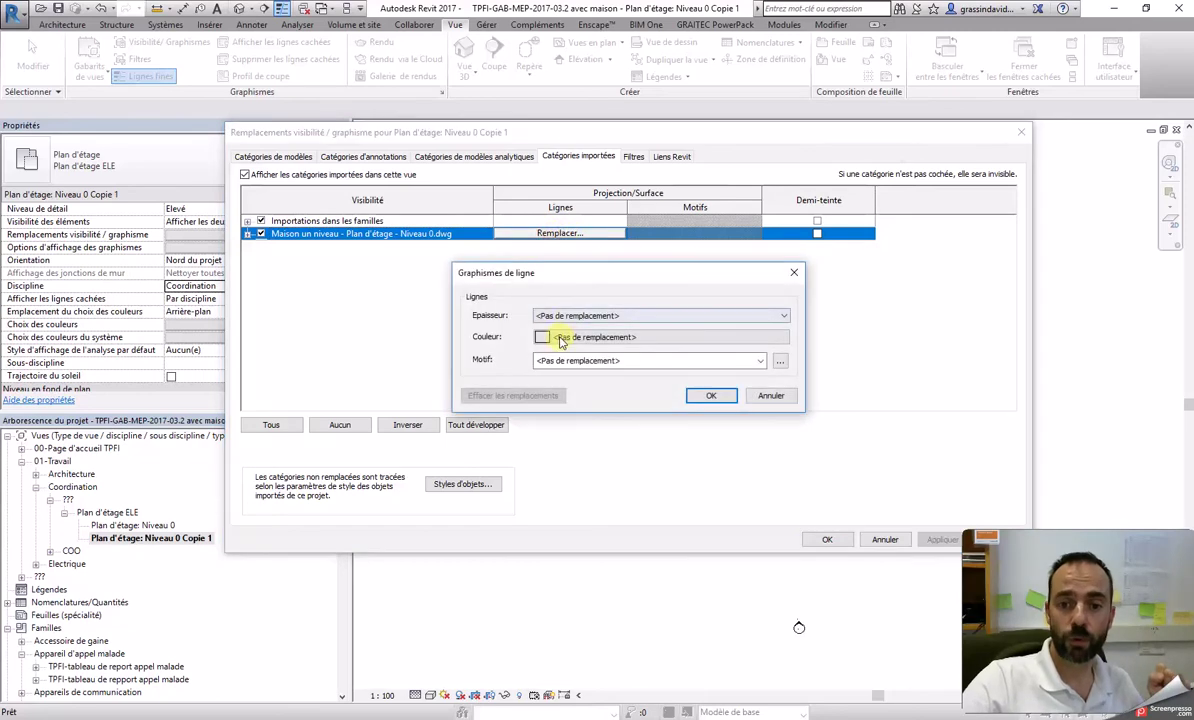
{"action": "left_click", "coordinate": [545, 337]}
{"action": "left_click", "coordinate": [535, 355]}
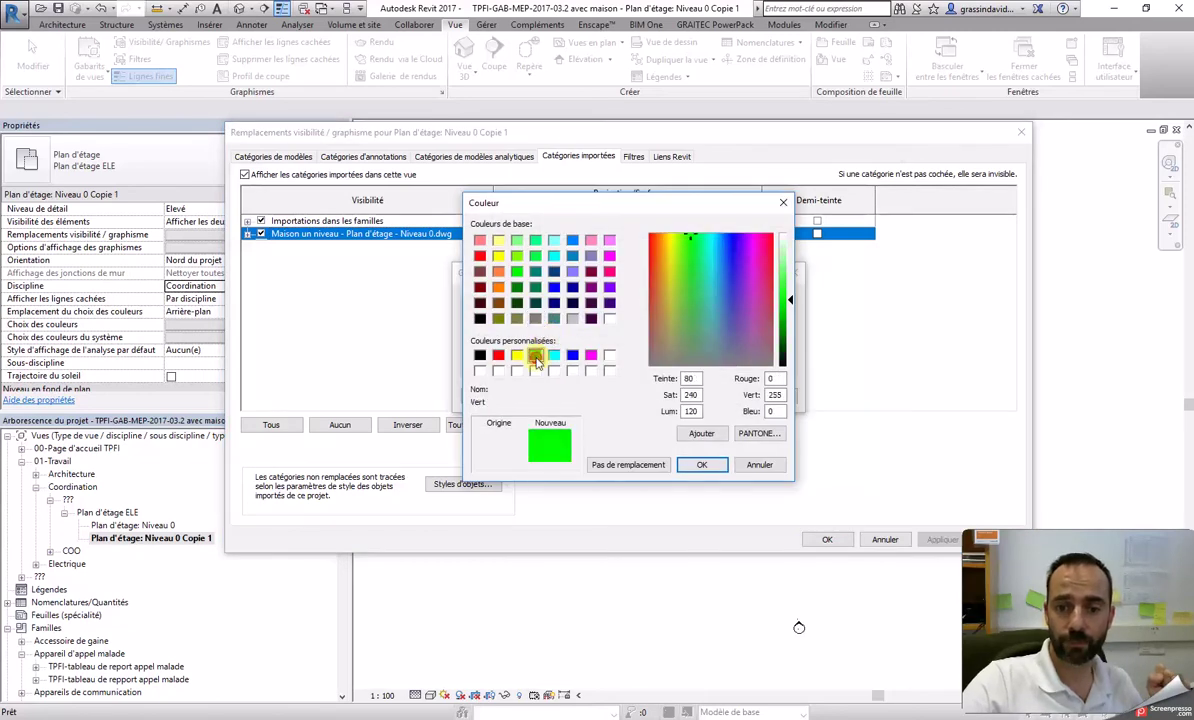
{"action": "left_click", "coordinate": [701, 464]}
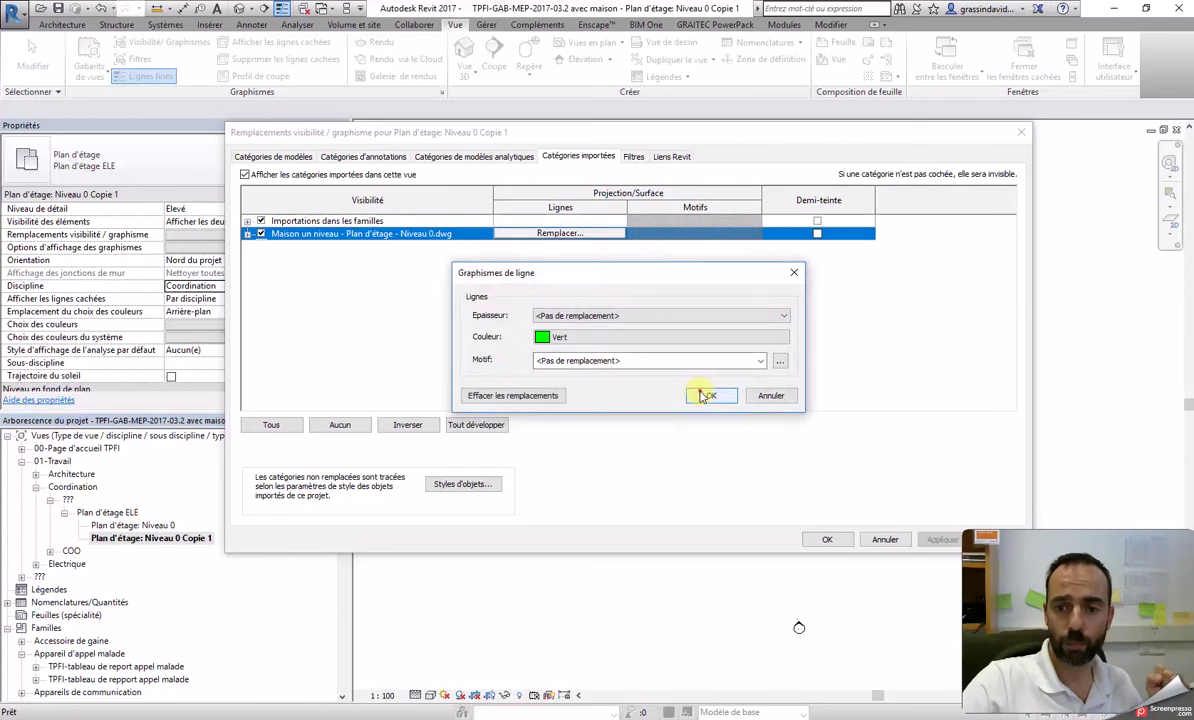
{"action": "left_click", "coordinate": [708, 393]}
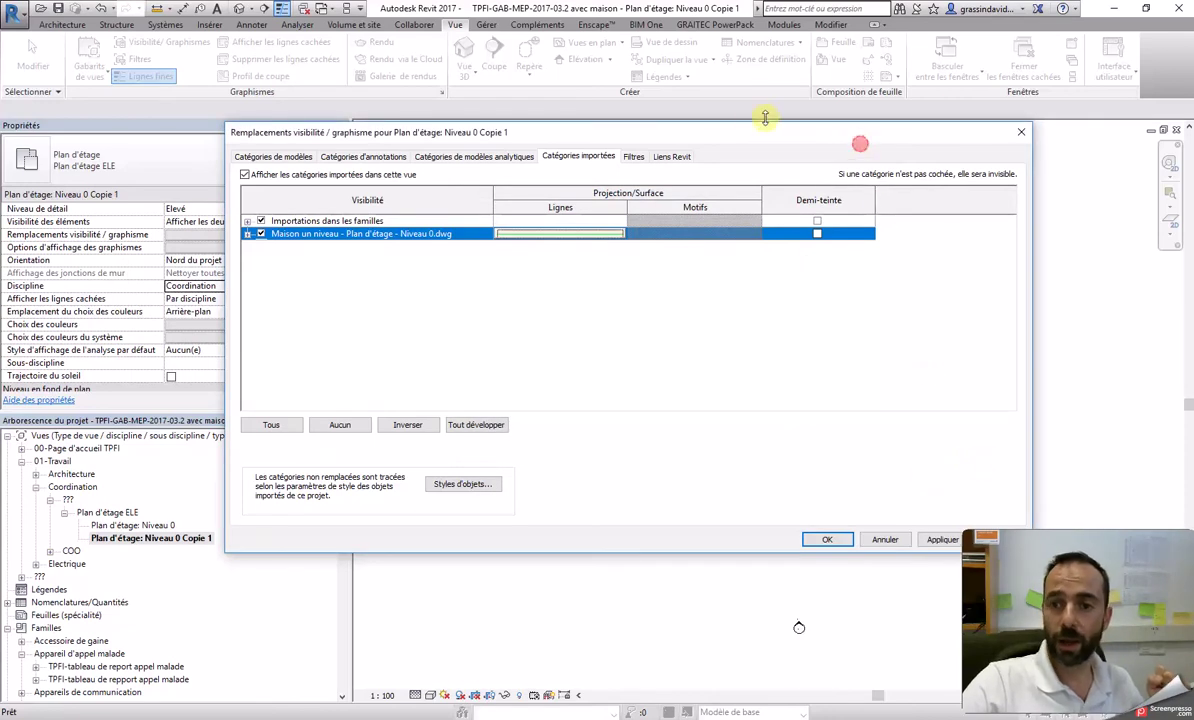
Step: Apply the colour override to the Niveau 0 Copie 1 view and check the DWG house in the plan
{"action": "left_click", "coordinate": [942, 539]}
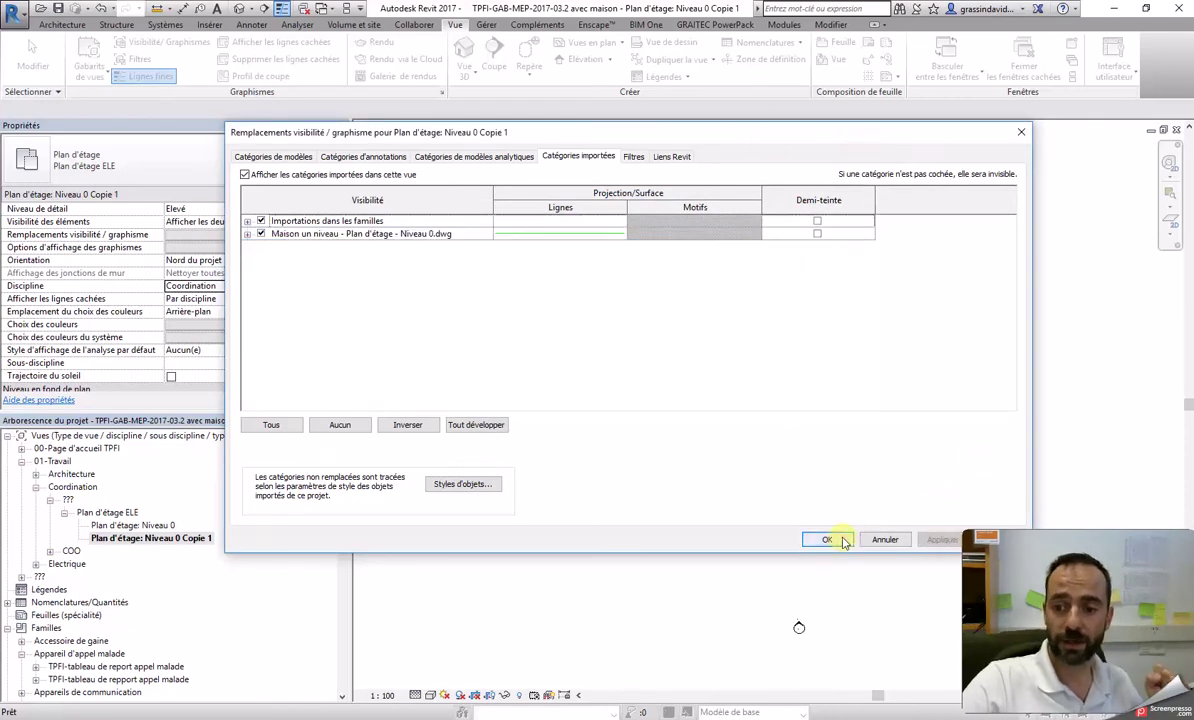
{"action": "left_click", "coordinate": [830, 539]}
{"action": "scroll", "coordinate": [926, 430], "scroll_direction": "up", "scroll_amount": 5}
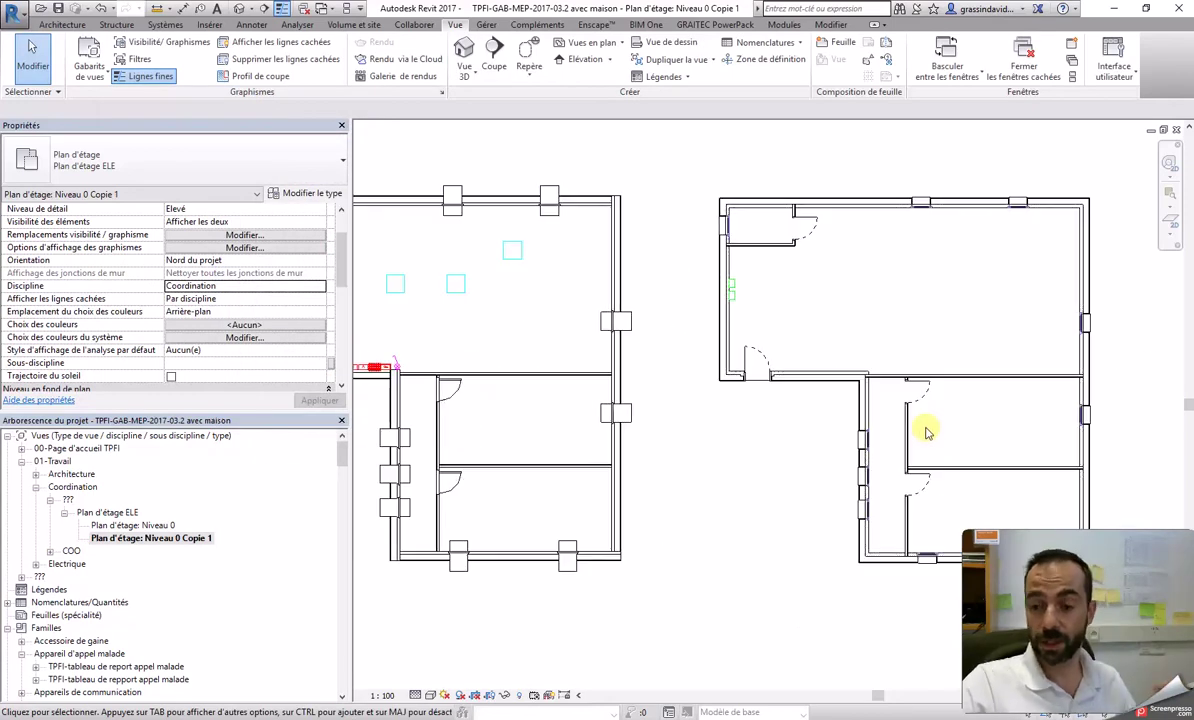
{"action": "scroll", "coordinate": [926, 430], "scroll_direction": "down", "scroll_amount": 5}
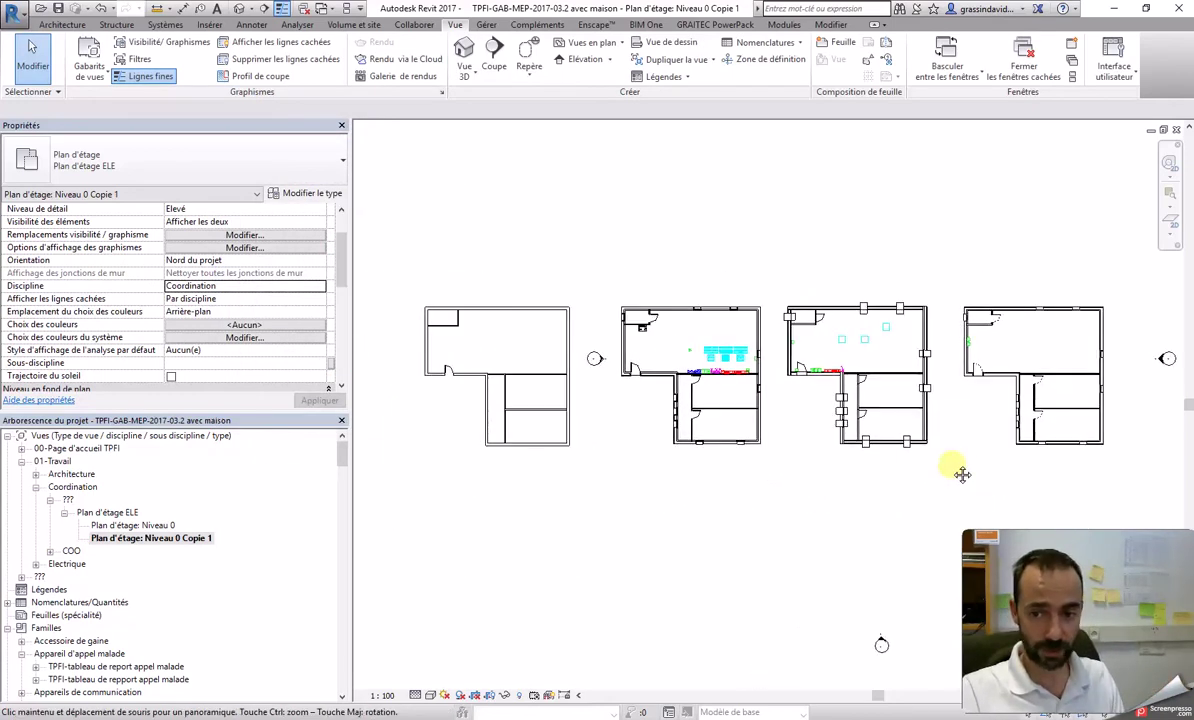
Step: Remove the line colour override from the imported category Maison un niveau - Plan d'étage - Niveau 0.dwg, setting it to Pas de remplacement
{"action": "key", "text": "v"}
{"action": "key", "text": "v"}
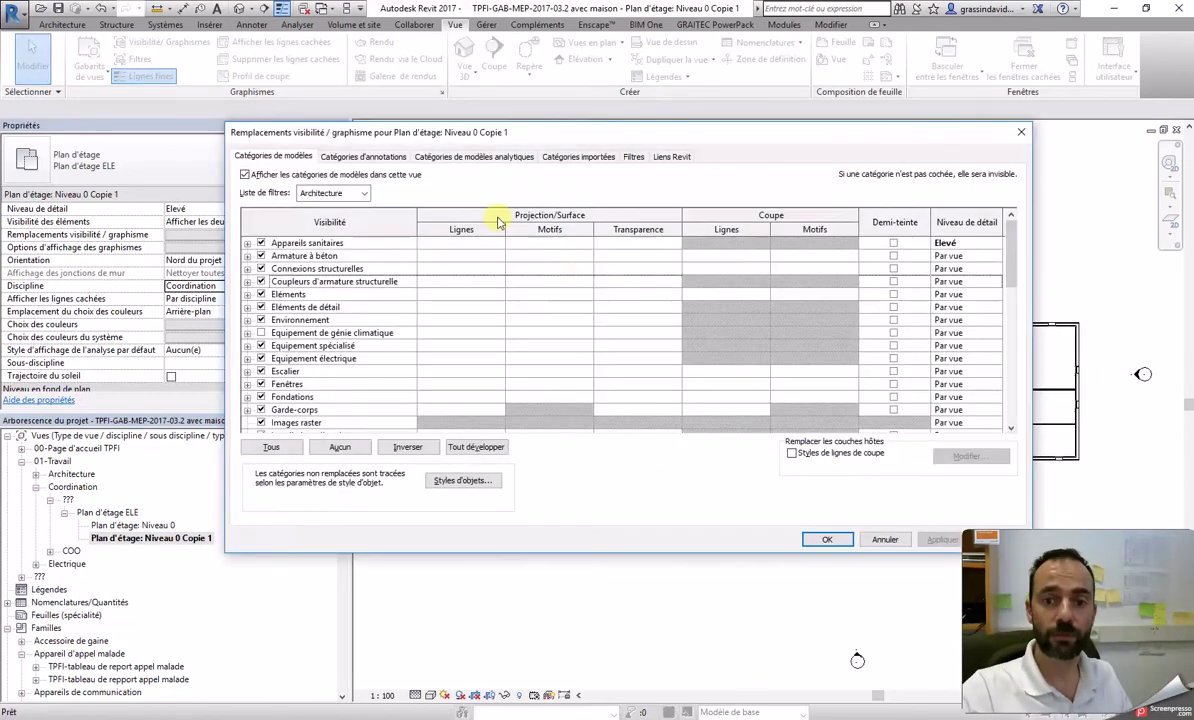
{"action": "left_click", "coordinate": [580, 157]}
{"action": "left_click", "coordinate": [535, 233]}
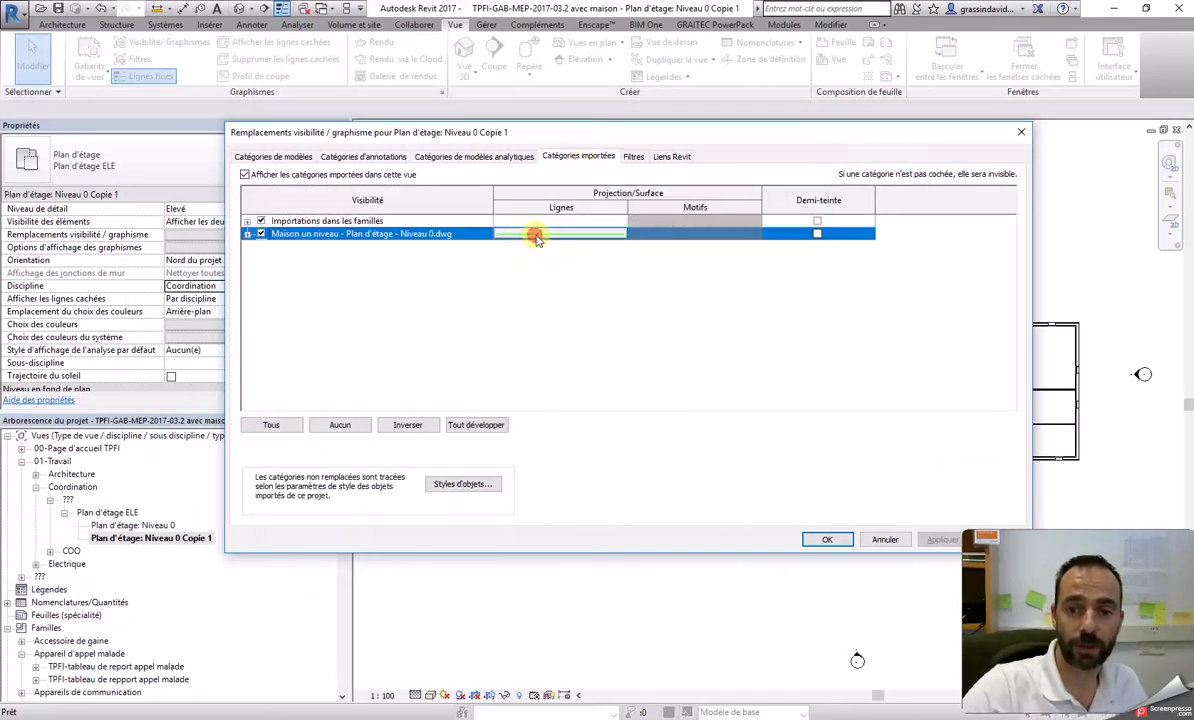
{"action": "left_click", "coordinate": [538, 233]}
{"action": "left_click", "coordinate": [560, 337]}
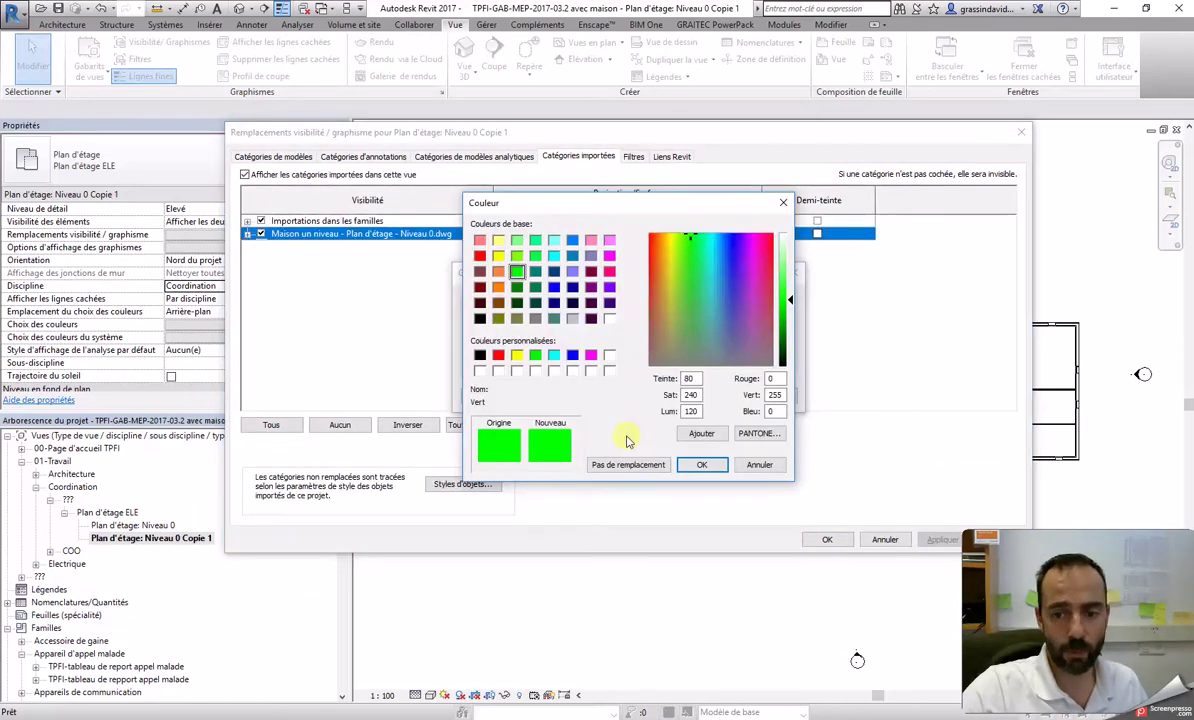
{"action": "left_click", "coordinate": [634, 467]}
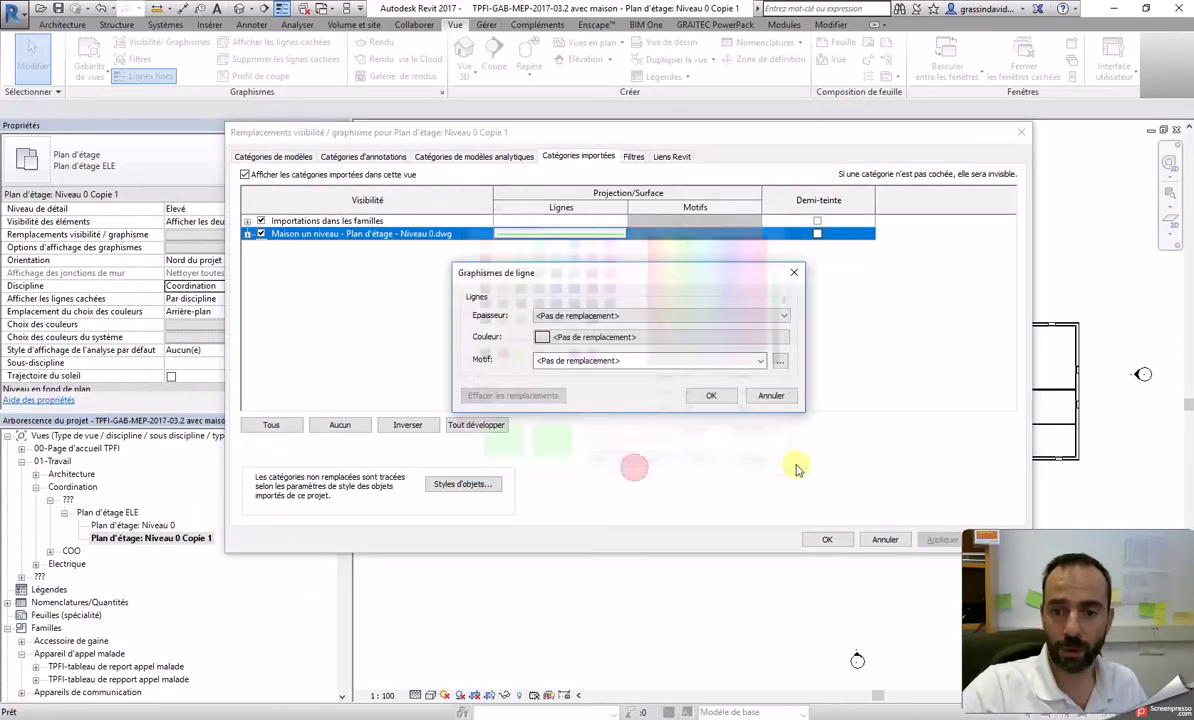
{"action": "left_click", "coordinate": [709, 396]}
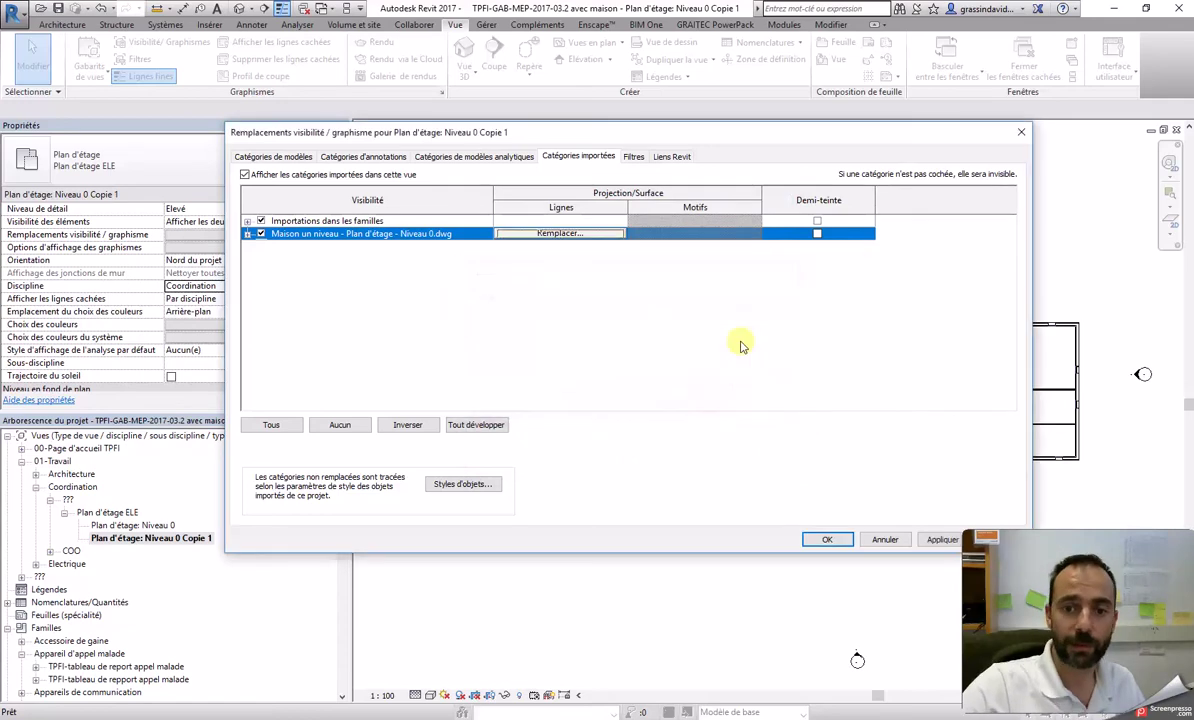
Step: Override the line colour of all layers inside Maison un niveau - Plan d'étage - Niveau 0.dwg, from 0 to I-WALL-___-MCUT, with green (Vert)
{"action": "left_click", "coordinate": [247, 233]}
{"action": "left_click", "coordinate": [550, 246]}
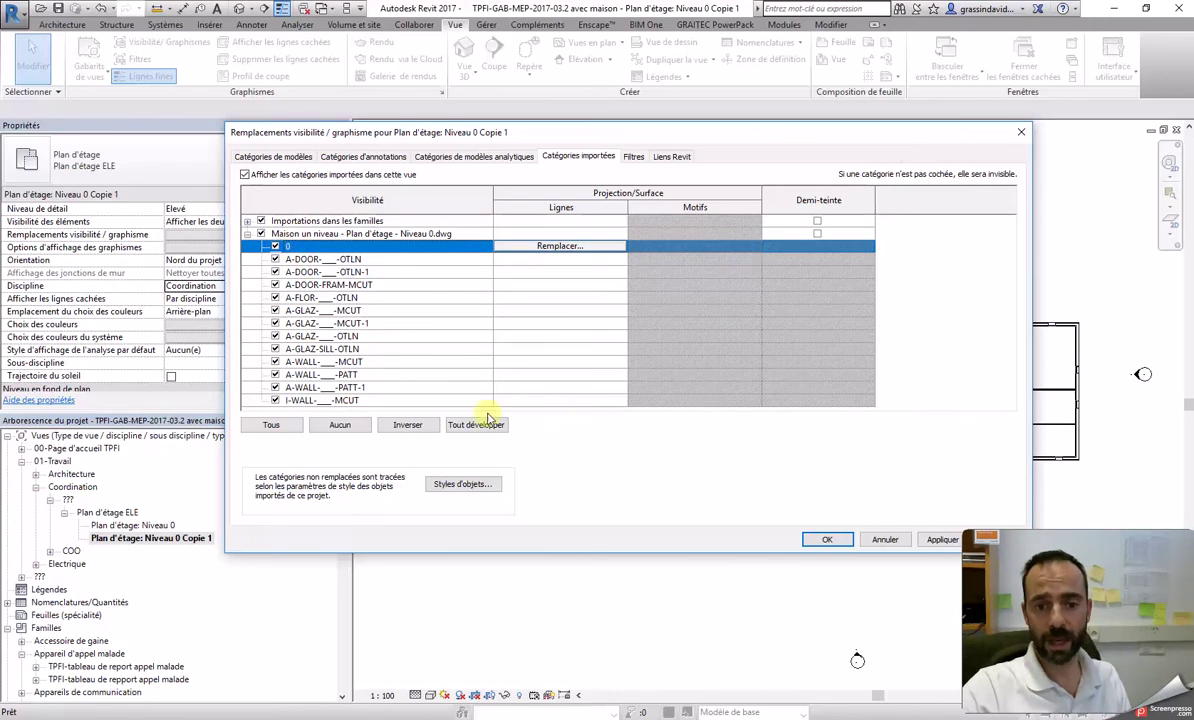
{"action": "left_click", "coordinate": [573, 402], "text": "shift"}
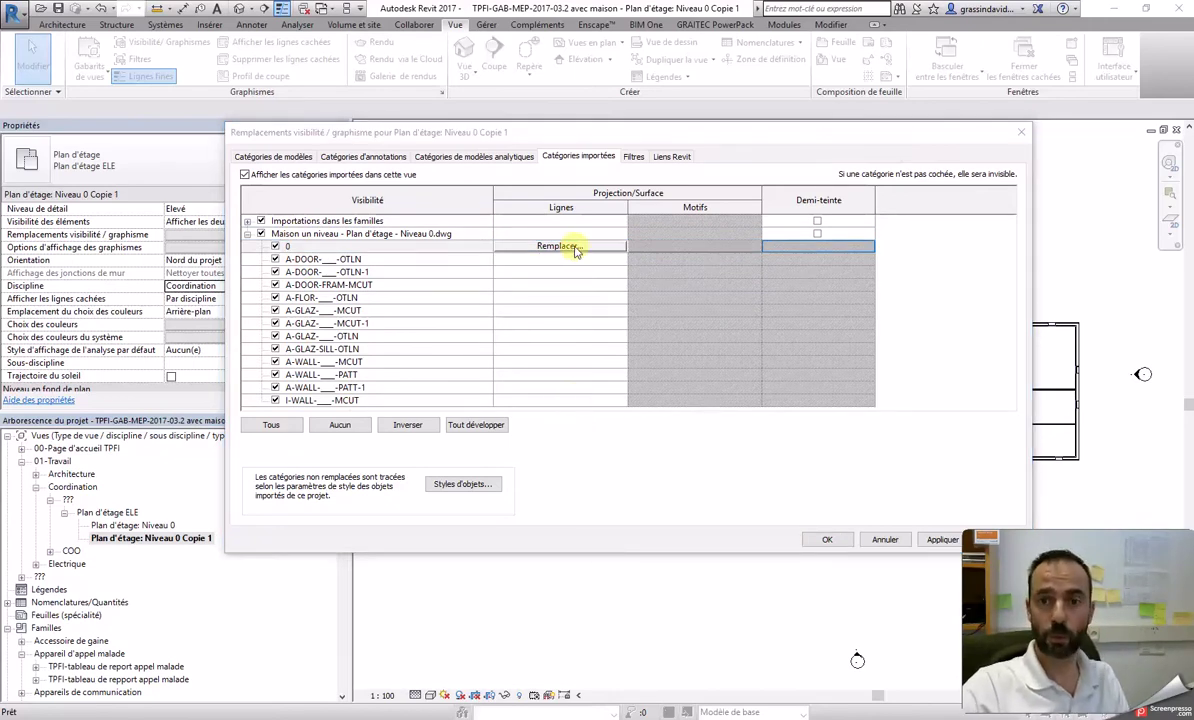
{"action": "left_click", "coordinate": [573, 400], "text": "shift"}
{"action": "left_click", "coordinate": [565, 400]}
{"action": "left_click", "coordinate": [562, 336]}
{"action": "left_click", "coordinate": [537, 355]}
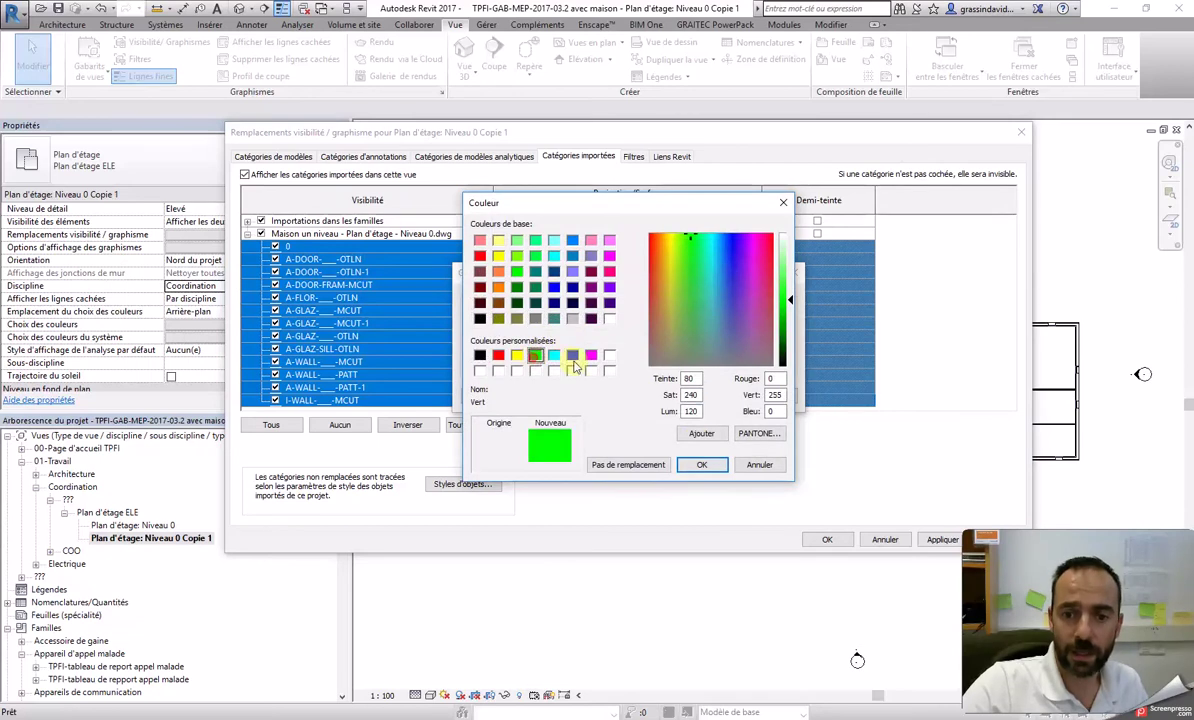
{"action": "left_click", "coordinate": [655, 464]}
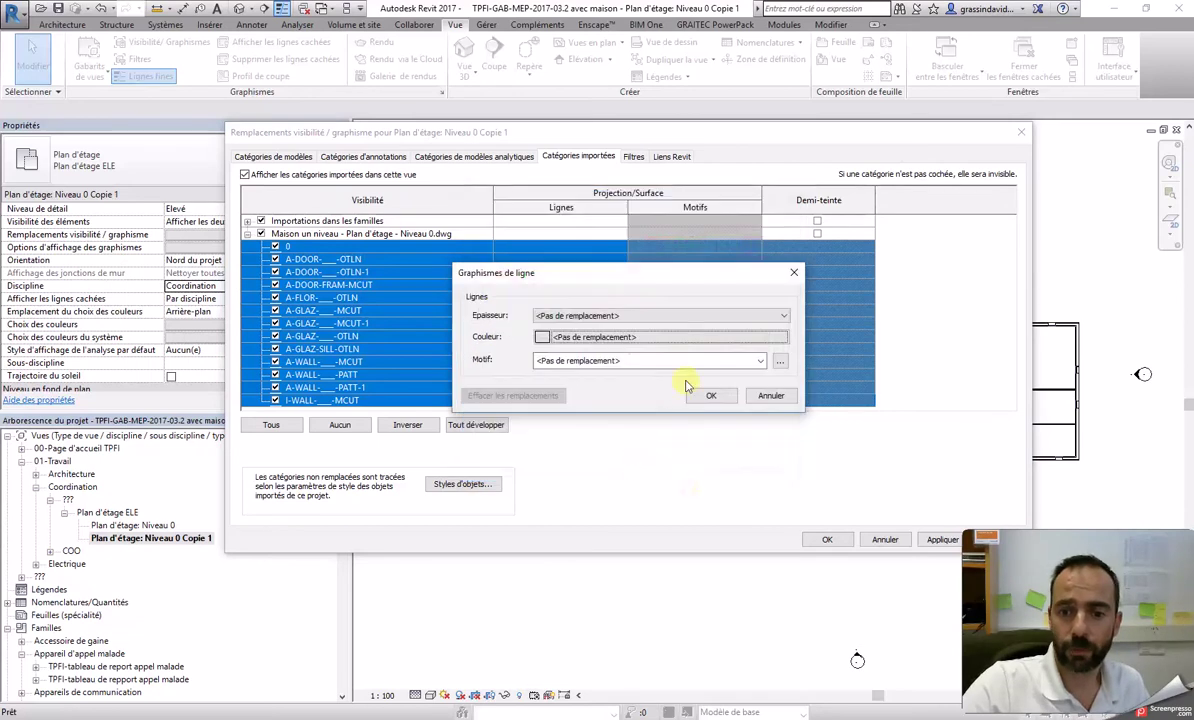
{"action": "left_click", "coordinate": [562, 337]}
{"action": "left_click", "coordinate": [536, 355]}
{"action": "left_click", "coordinate": [701, 464]}
{"action": "left_click", "coordinate": [715, 391]}
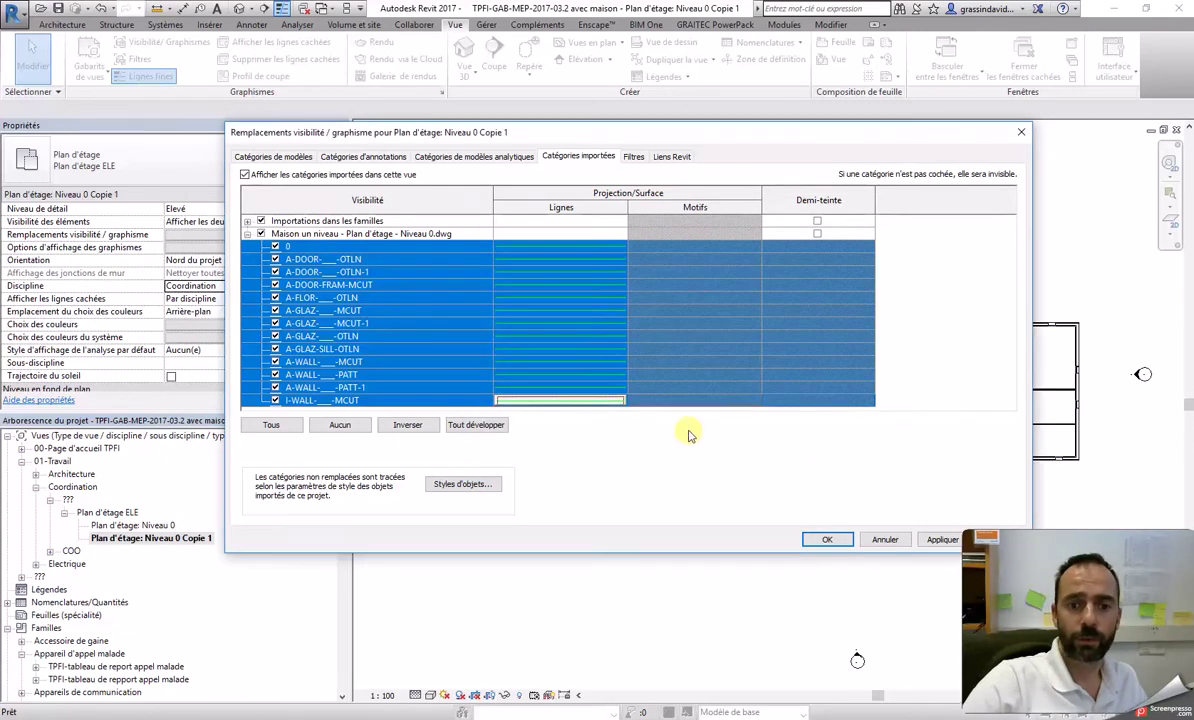
Step: Apply the layer overrides to the view and check the DWG house beside the other houses in the plan
{"action": "left_click", "coordinate": [940, 540]}
{"action": "left_click", "coordinate": [826, 541]}
{"action": "scroll", "coordinate": [938, 453], "scroll_direction": "up", "scroll_amount": 5}
{"action": "scroll", "coordinate": [857, 393], "scroll_direction": "down", "scroll_amount": 4}
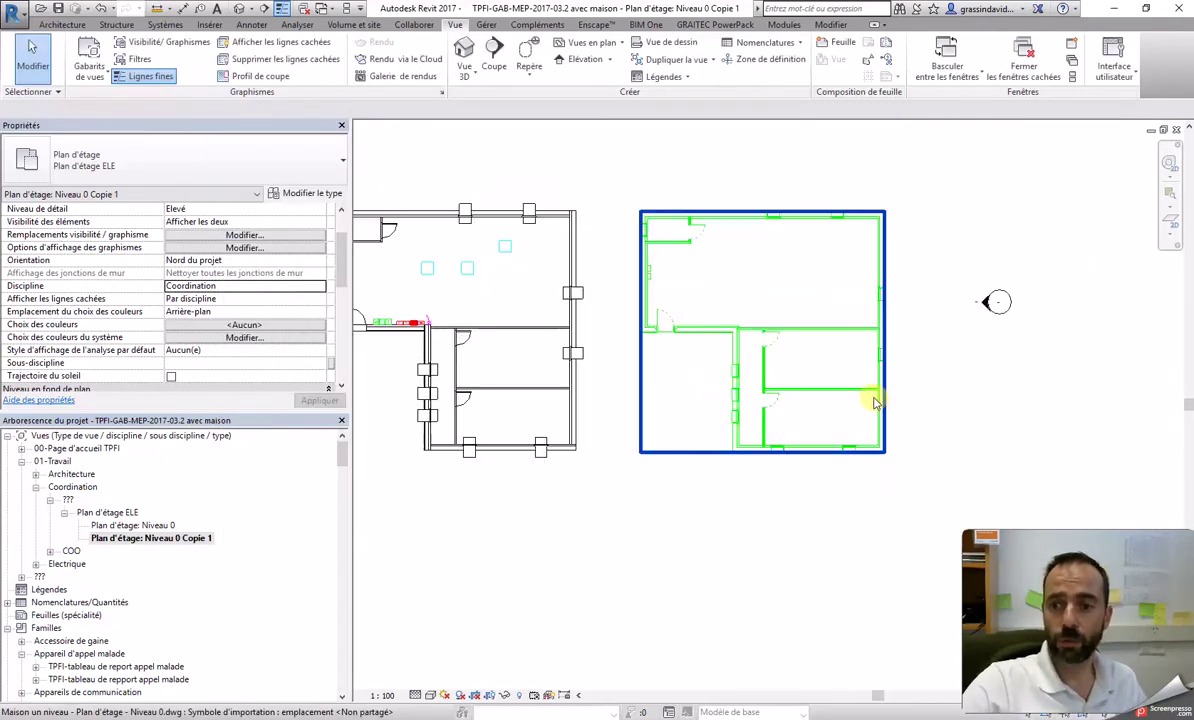
{"action": "scroll", "coordinate": [788, 494], "scroll_direction": "down", "scroll_amount": 1}
{"action": "middle_click_drag", "start_coordinate": [683, 488], "coordinate": [825, 493]}
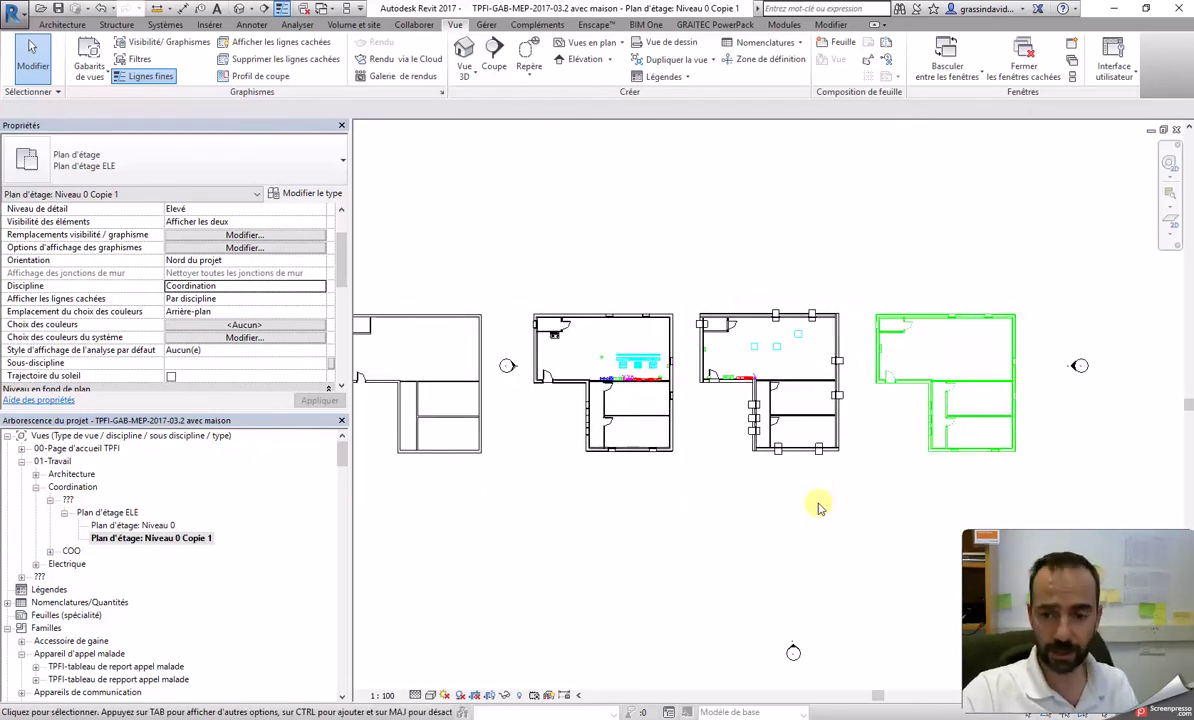
Step: In the view's Revit link overrides, set the display of Maison un niveau.ifc to Personnalisé and its model categories to Personnalisé
{"action": "key", "text": "v"}
{"action": "key", "text": "g"}
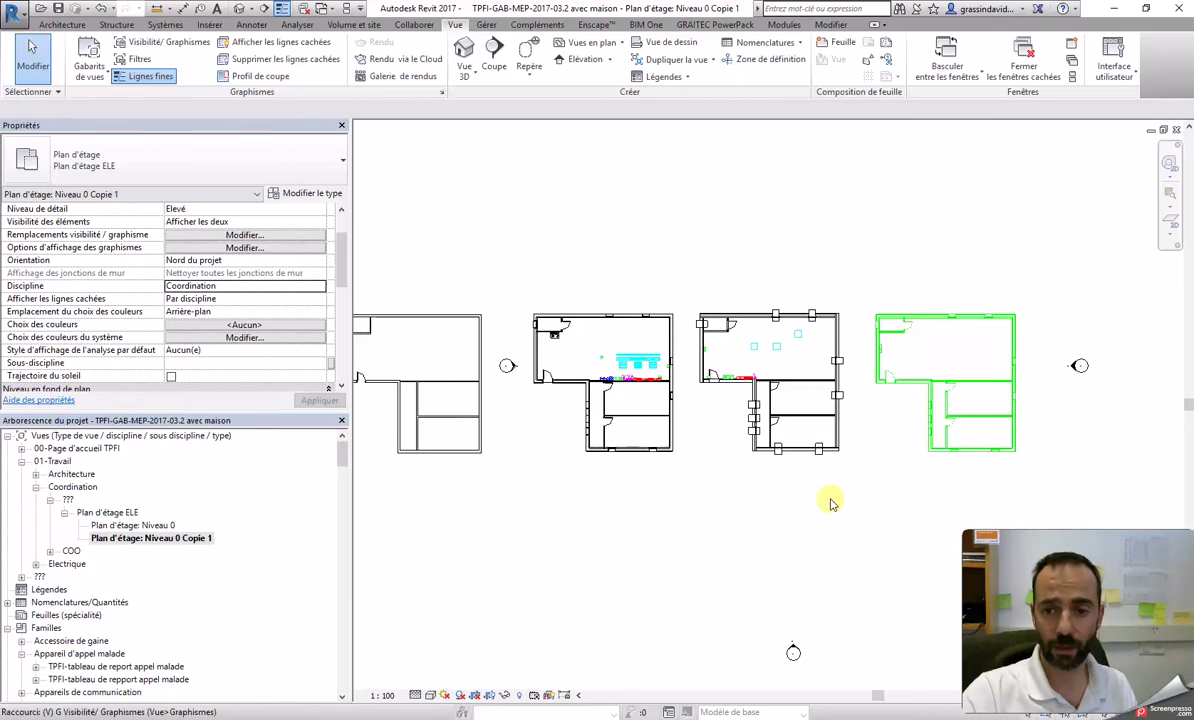
{"action": "left_click", "coordinate": [686, 158]}
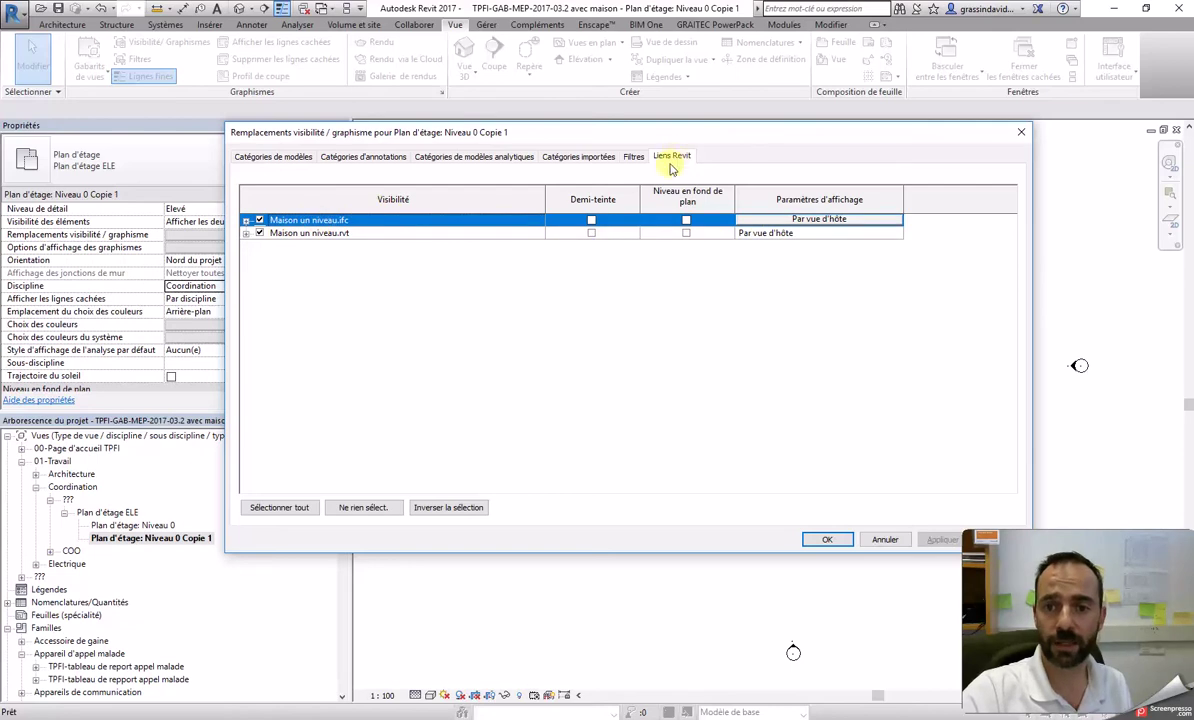
{"action": "left_click", "coordinate": [814, 220]}
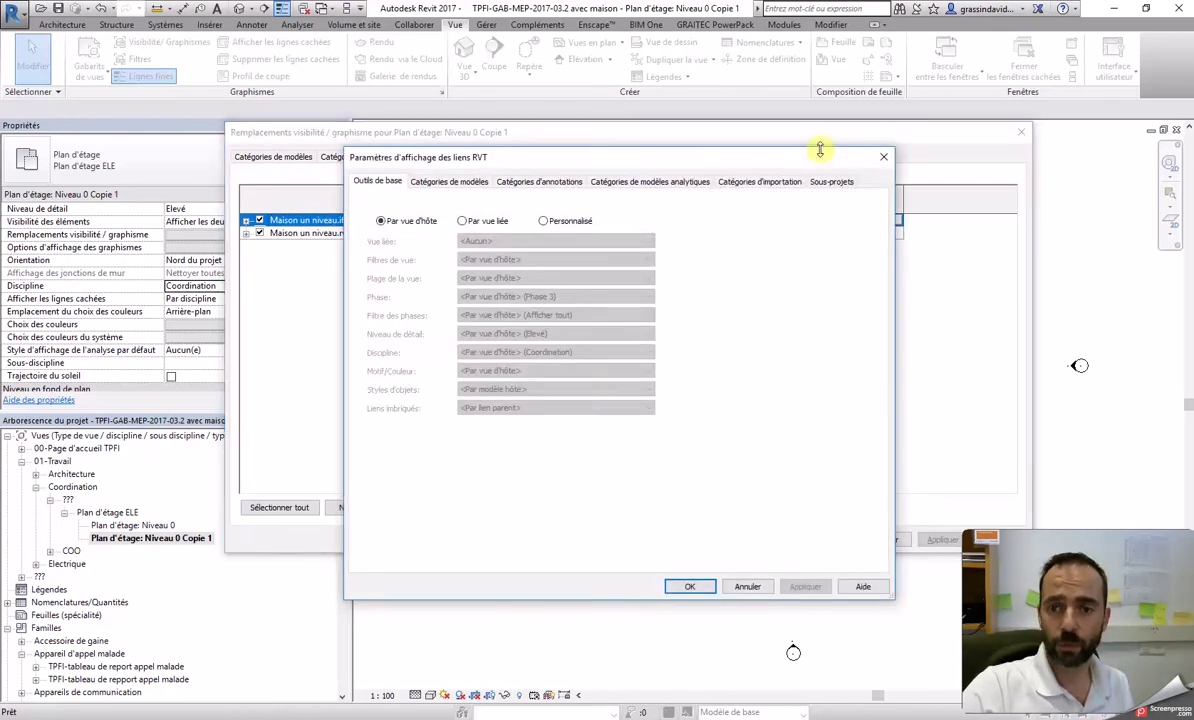
{"action": "left_click_drag", "start_coordinate": [519, 152], "coordinate": [483, 256]}
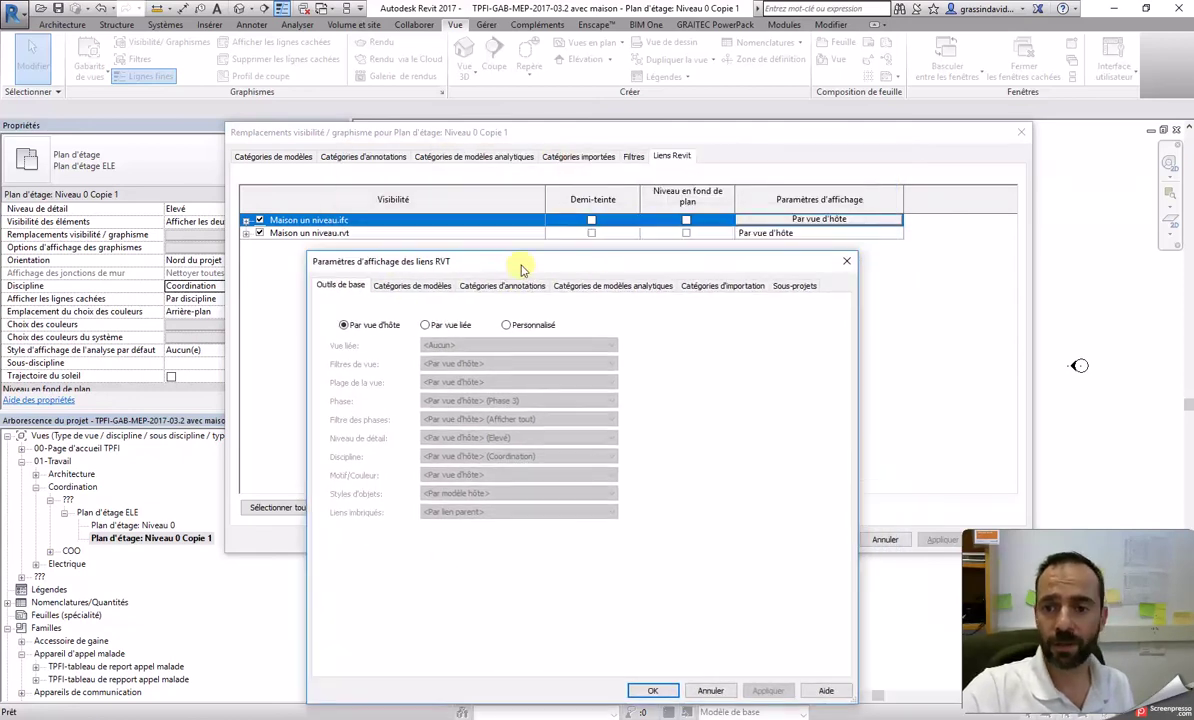
{"action": "left_click_drag", "start_coordinate": [684, 255], "coordinate": [739, 160]}
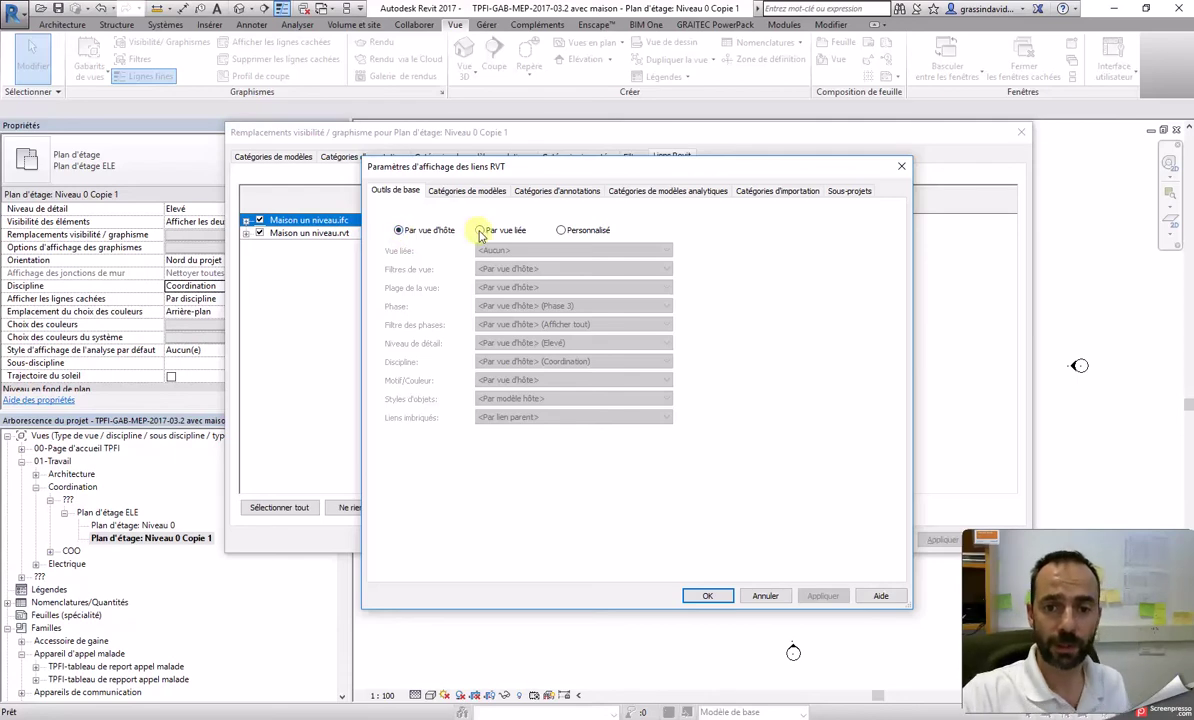
{"action": "left_click", "coordinate": [561, 231]}
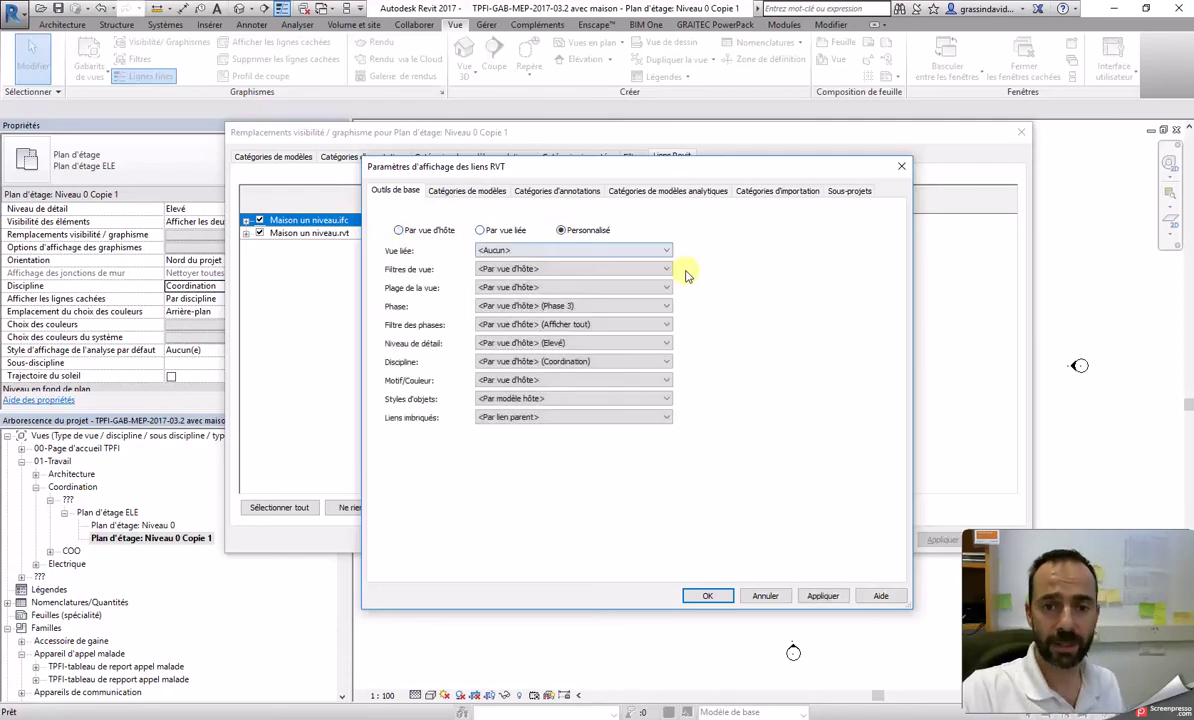
{"action": "left_click", "coordinate": [478, 196]}
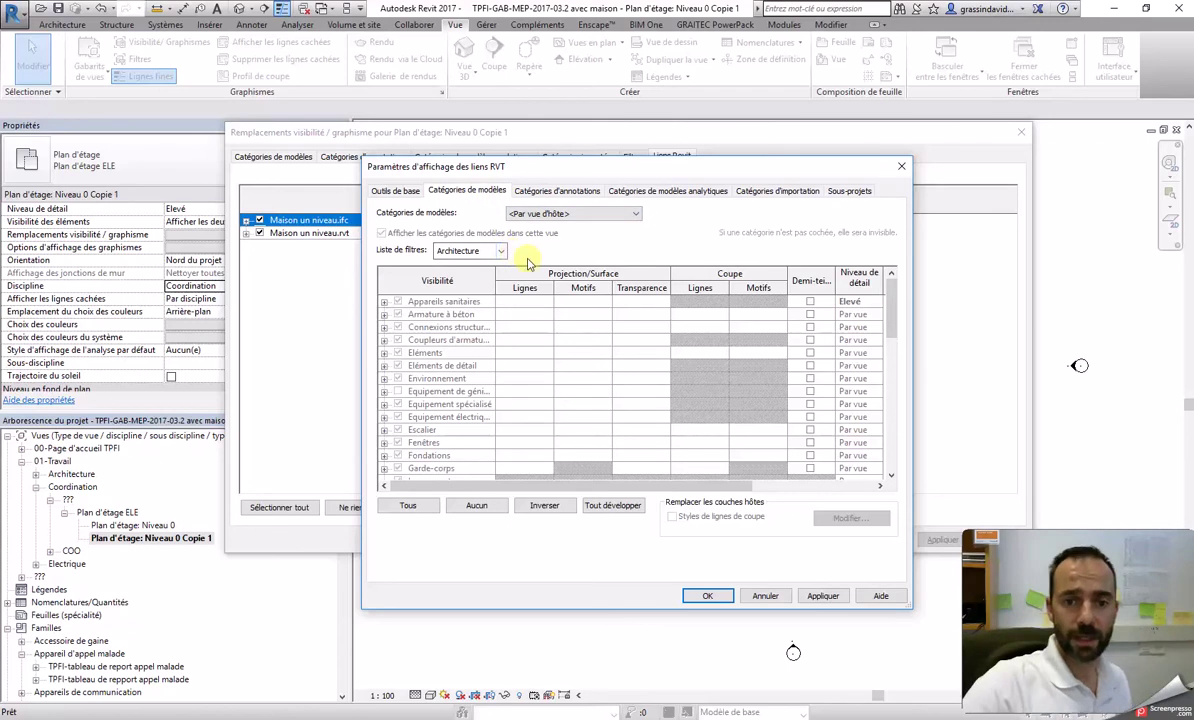
{"action": "left_click", "coordinate": [520, 213]}
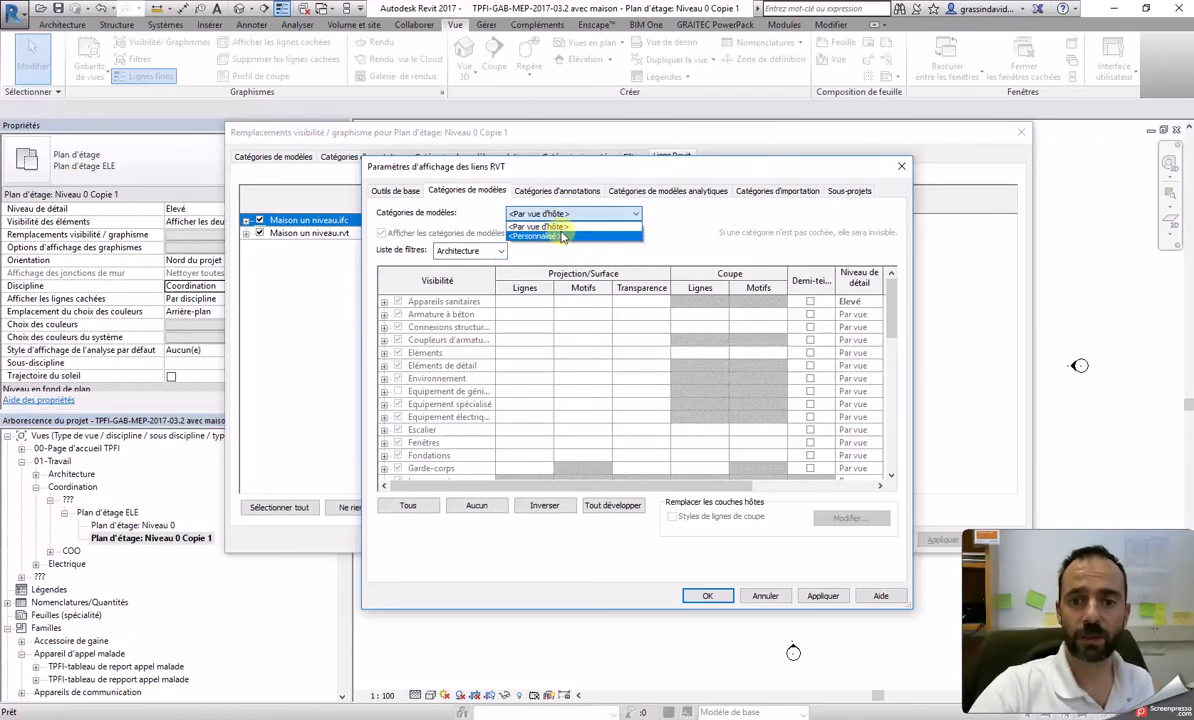
{"action": "left_click", "coordinate": [537, 236]}
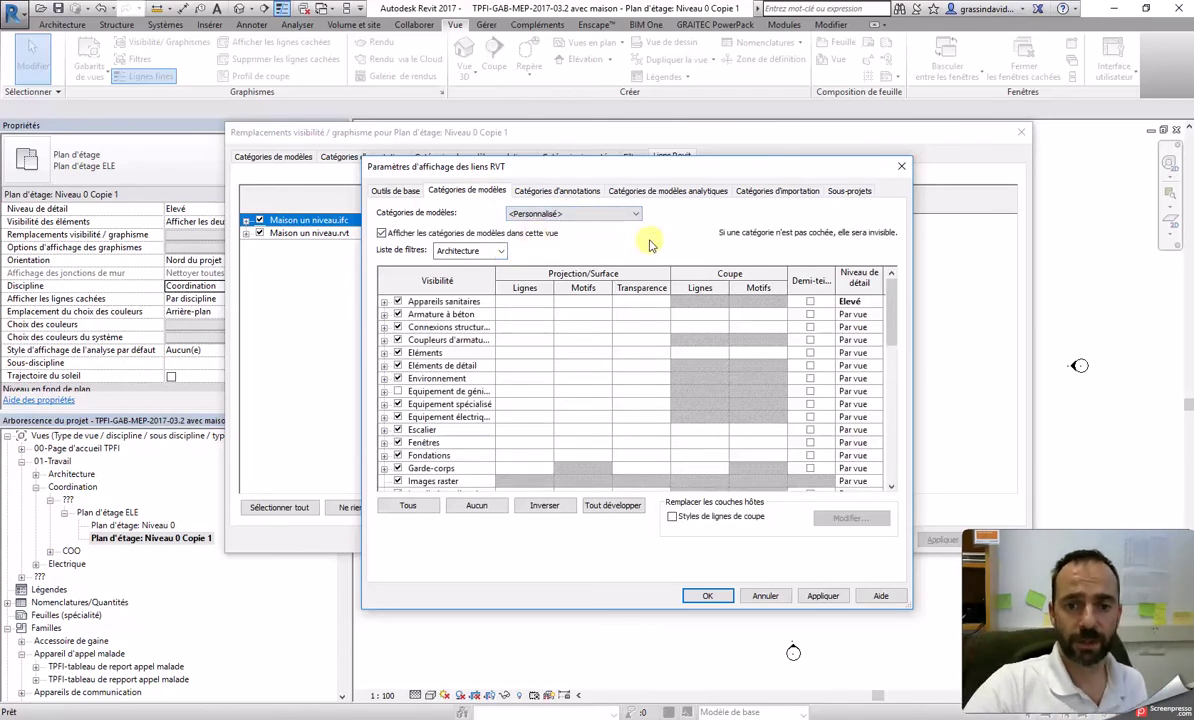
Step: Examine the discipline filter options and the list of architectural model categories for the IFC link
{"action": "left_click", "coordinate": [500, 251]}
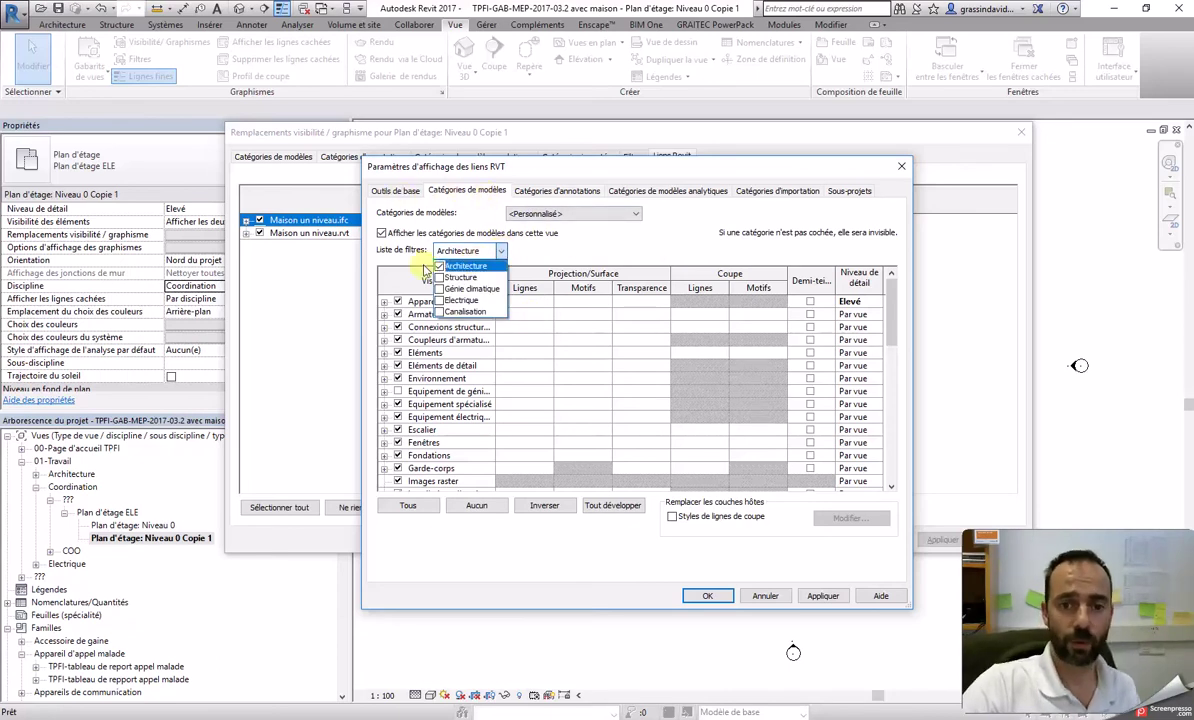
{"action": "left_click", "coordinate": [567, 259]}
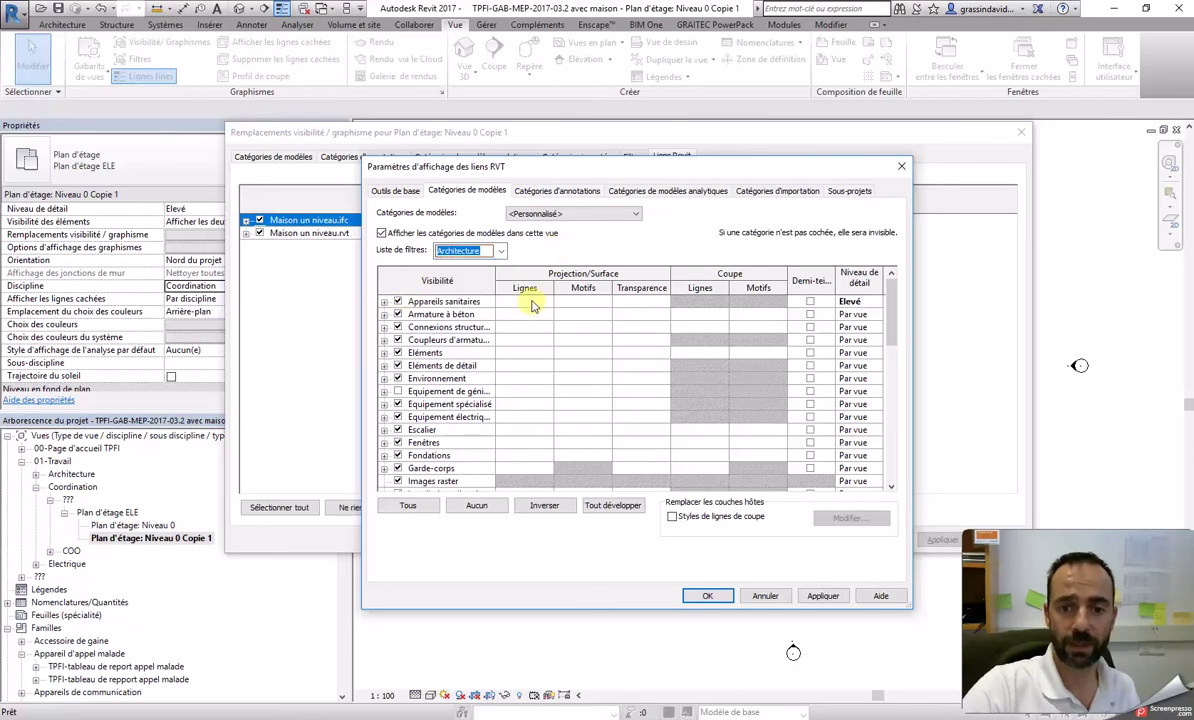
{"action": "scroll", "coordinate": [460, 334], "scroll_direction": "down", "scroll_amount": 4}
{"action": "scroll", "coordinate": [462, 350], "scroll_direction": "down", "scroll_amount": 4}
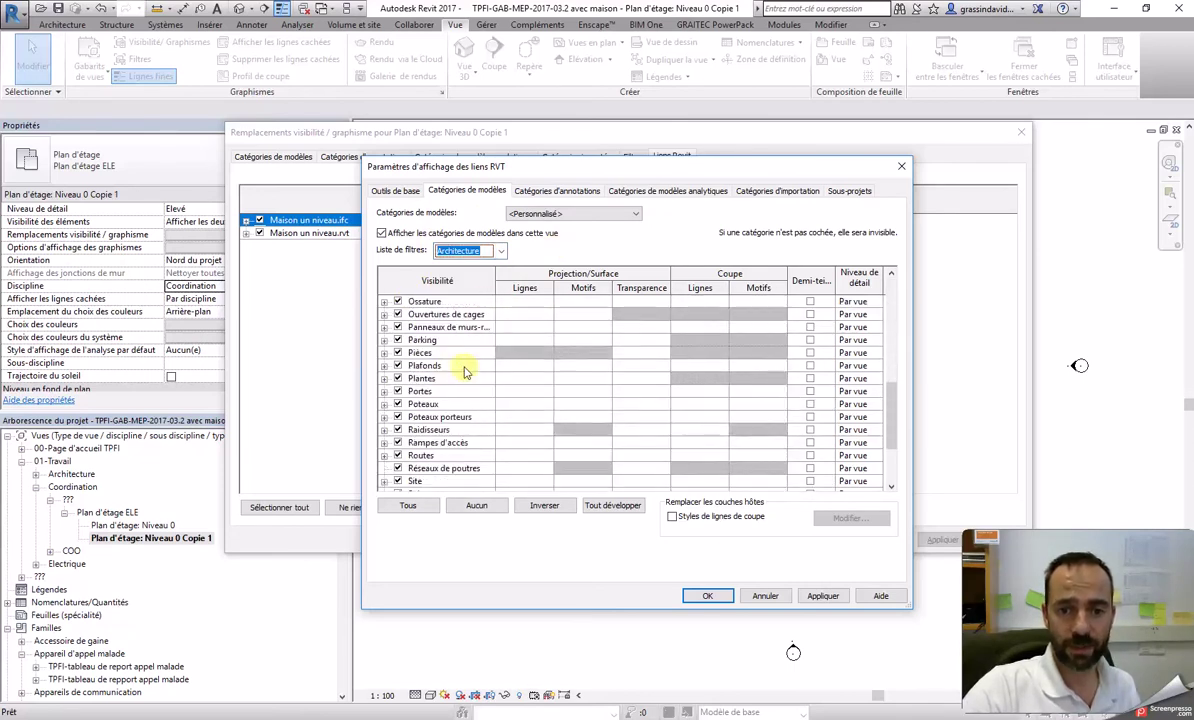
{"action": "left_click", "coordinate": [500, 251]}
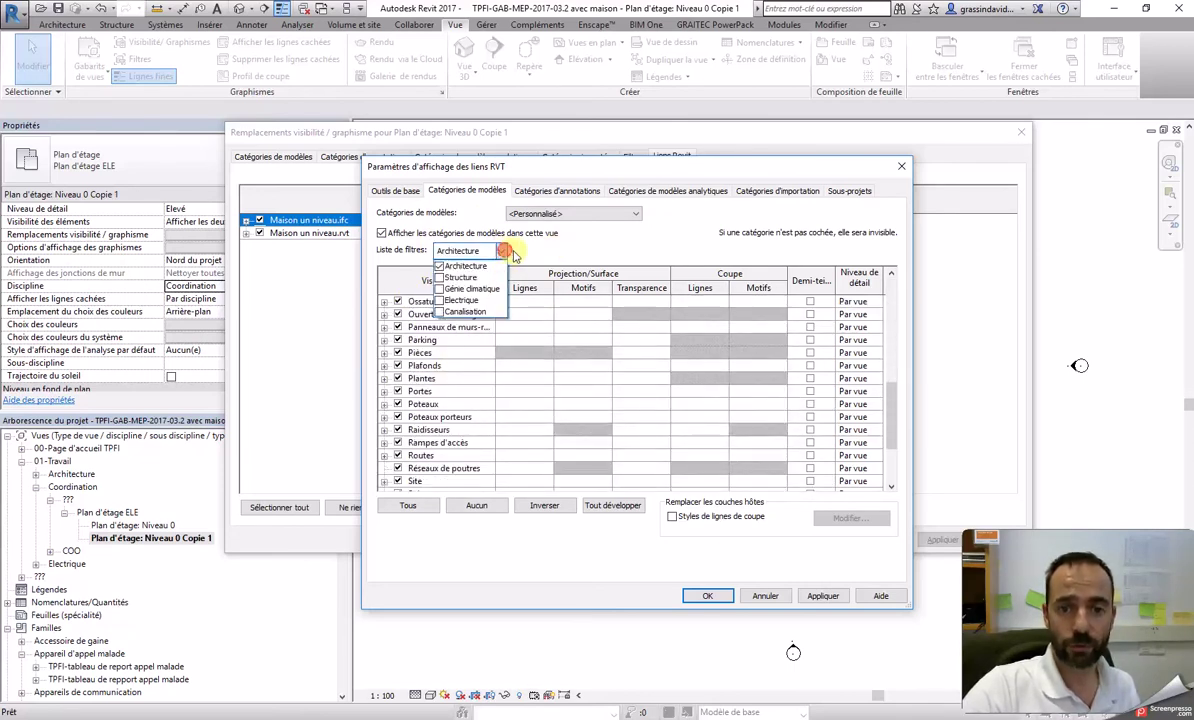
{"action": "left_click", "coordinate": [572, 248]}
{"action": "scroll", "coordinate": [528, 310], "scroll_direction": "up", "scroll_amount": 3}
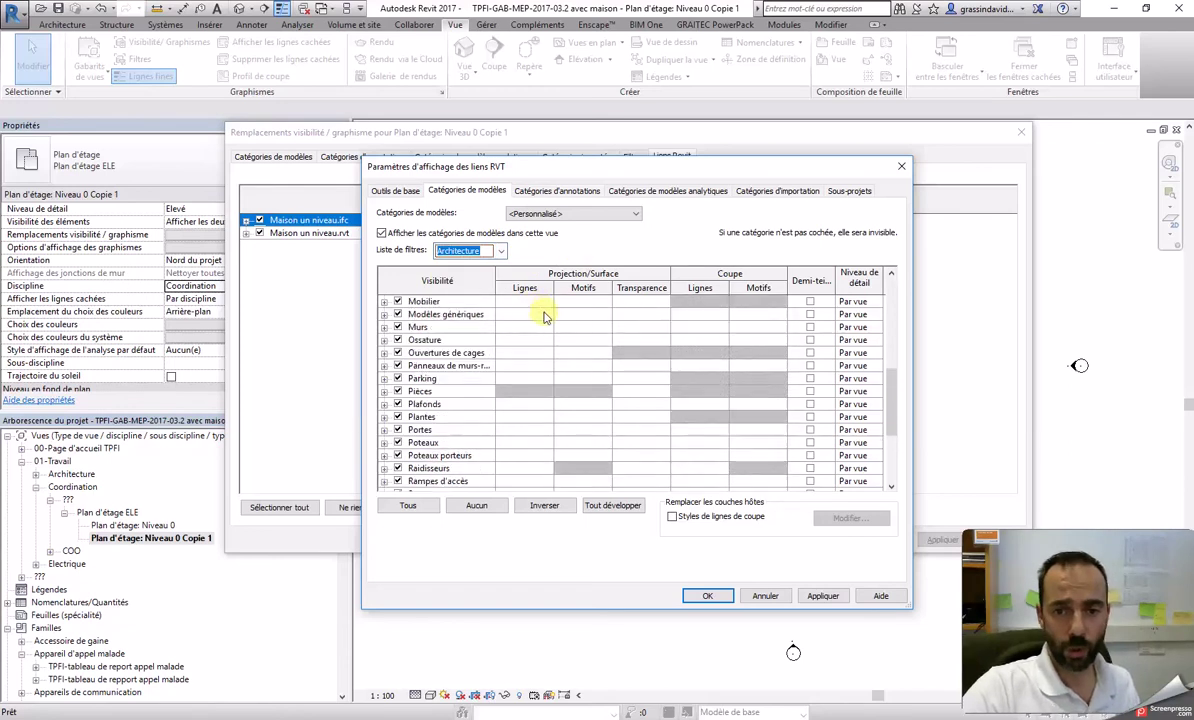
{"action": "scroll", "coordinate": [530, 315], "scroll_direction": "up", "scroll_amount": 6}
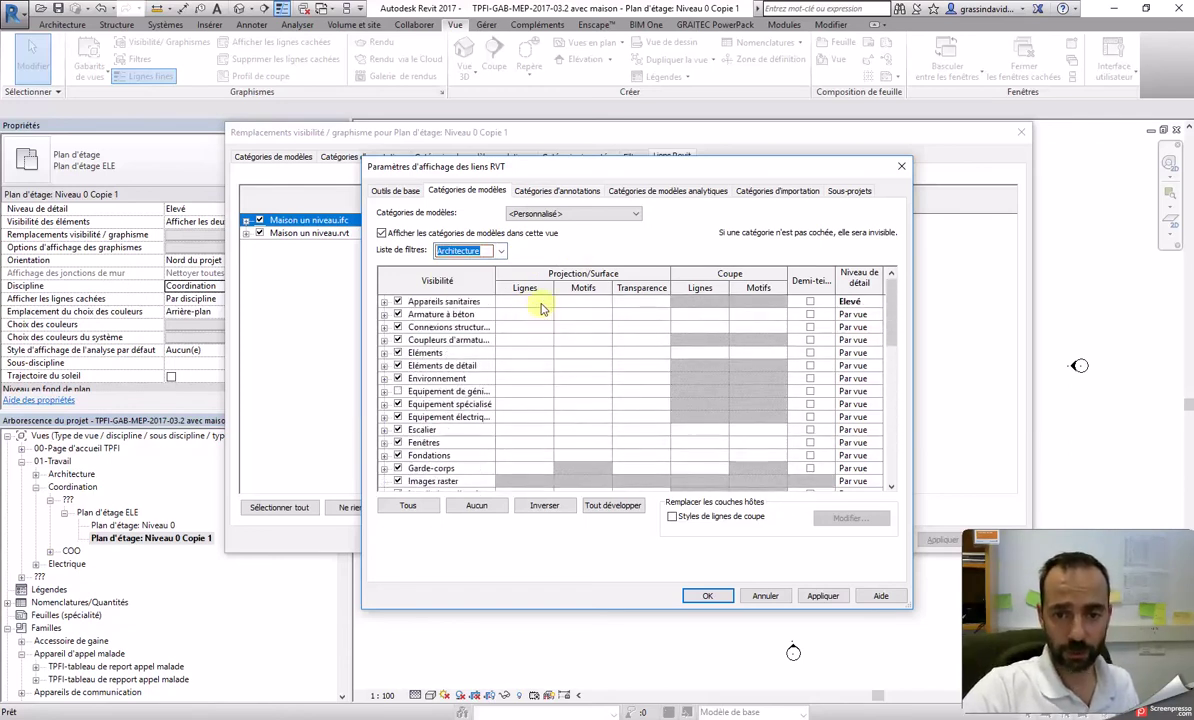
Step: Override the projection line colour of all the IFC link's model categories, Appareils sanitaires to Volume, with orange (RVB 255-128-000) and apply it to the view
{"action": "left_click", "coordinate": [541, 305]}
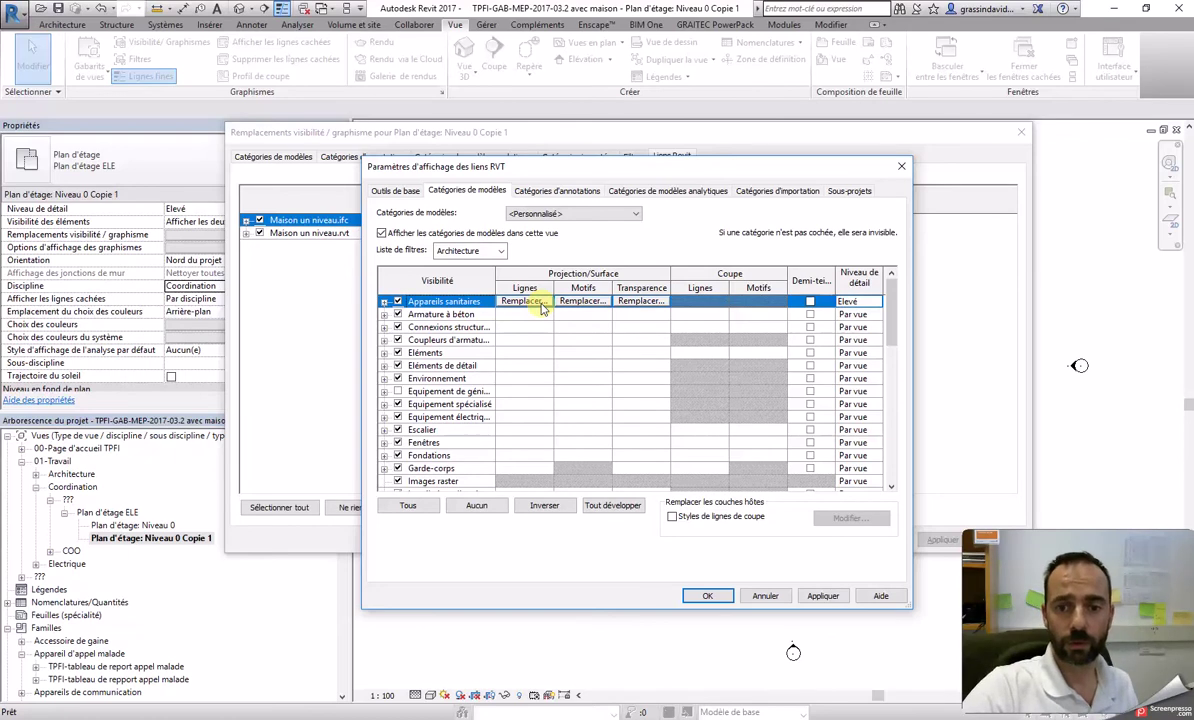
{"action": "scroll", "coordinate": [546, 365], "scroll_direction": "down", "scroll_amount": 10}
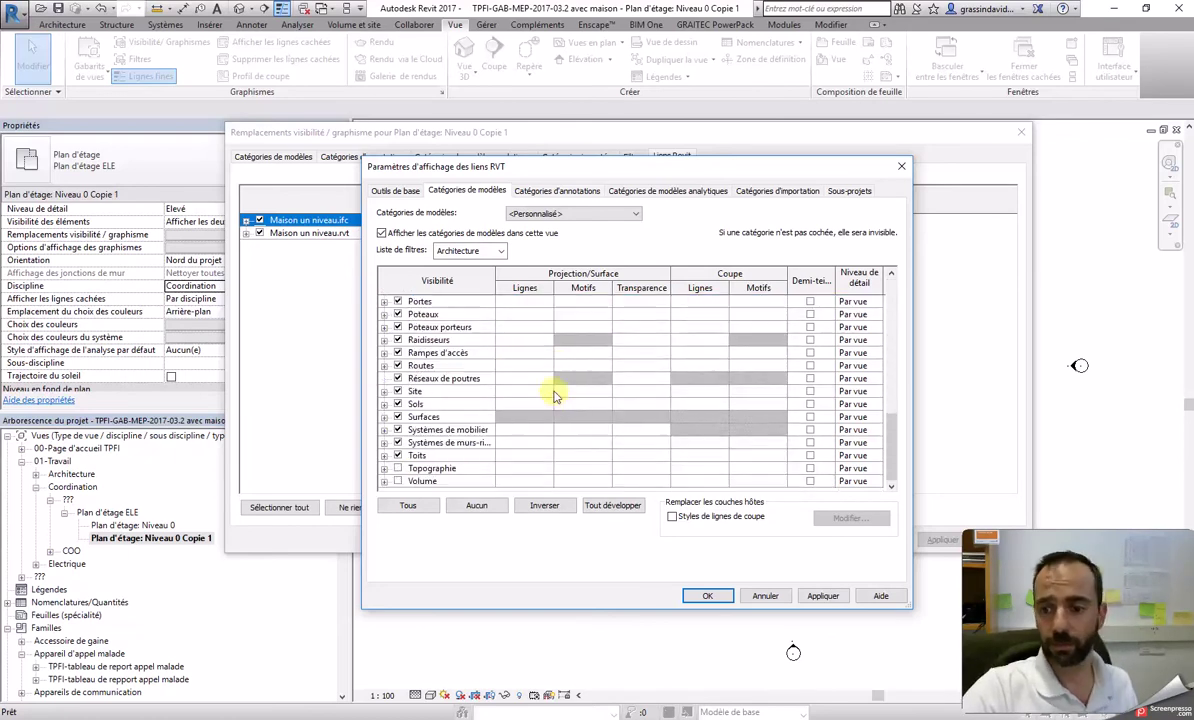
{"action": "left_click", "coordinate": [538, 483], "text": "shift"}
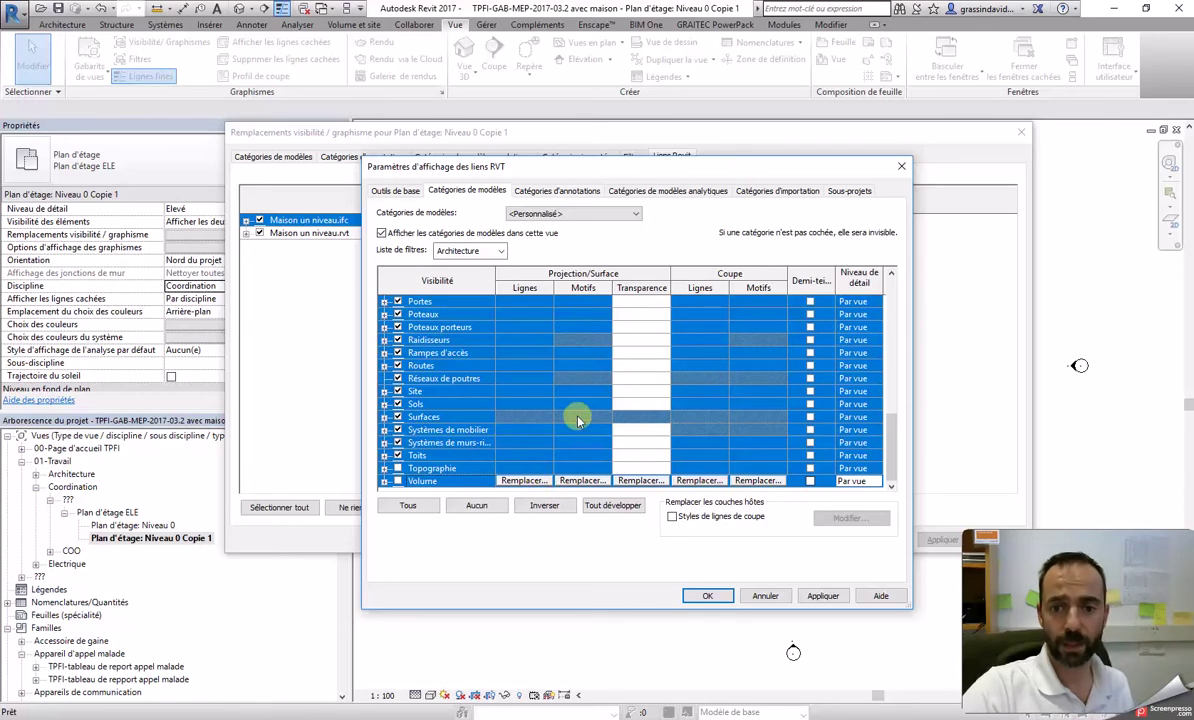
{"action": "left_click", "coordinate": [524, 481]}
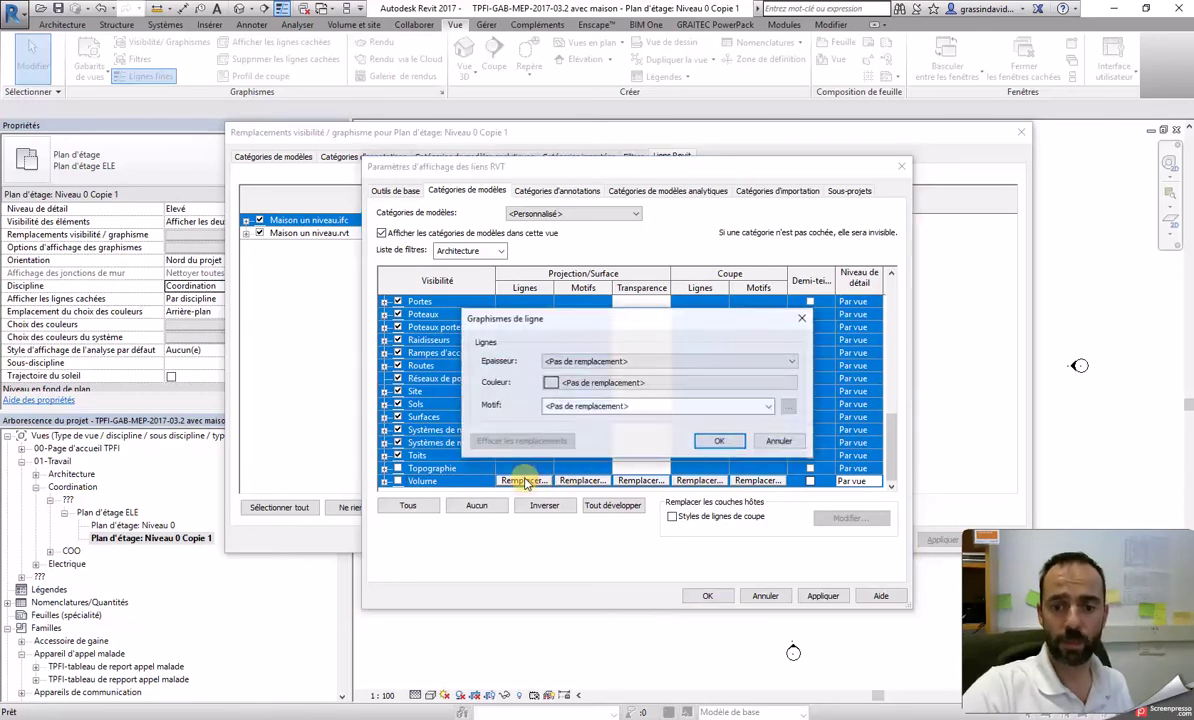
{"action": "left_click", "coordinate": [552, 385]}
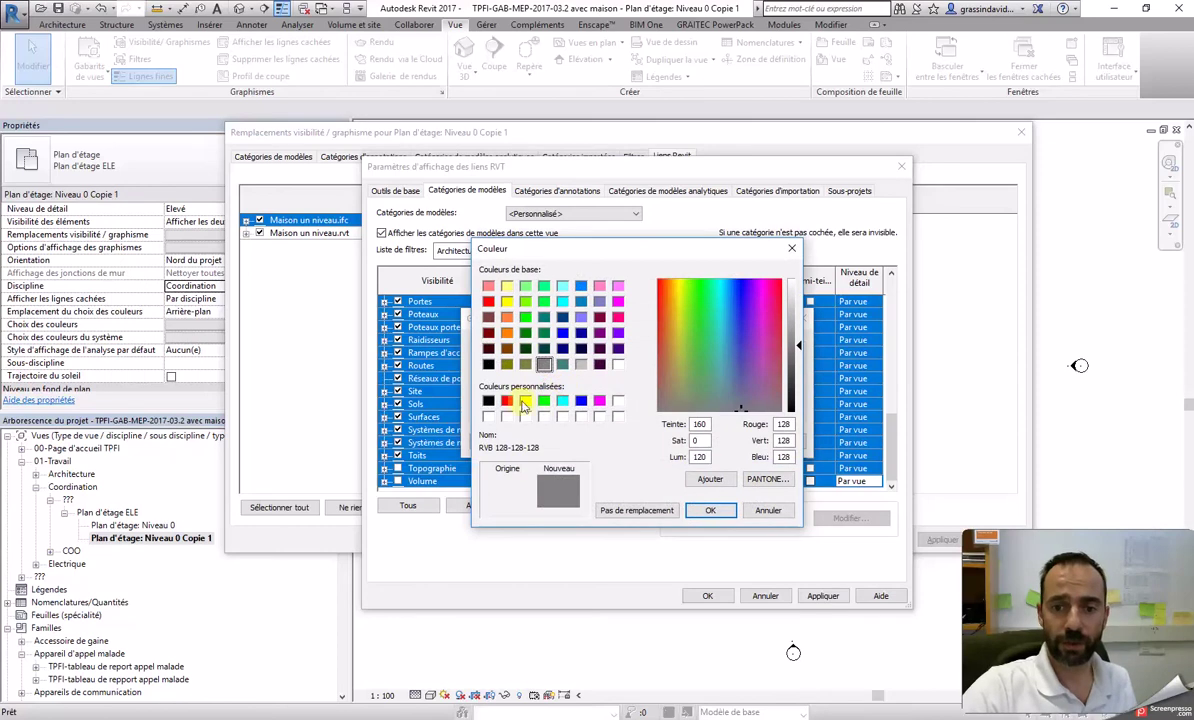
{"action": "left_click", "coordinate": [506, 333]}
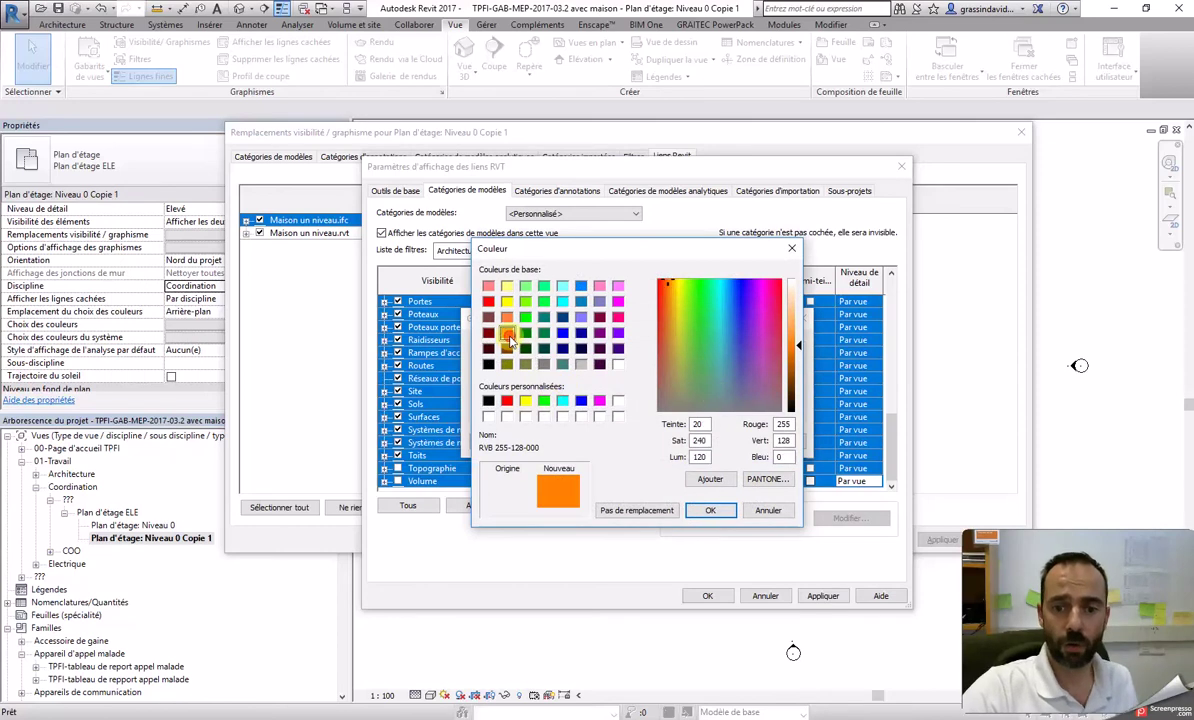
{"action": "left_click", "coordinate": [710, 512]}
{"action": "left_click", "coordinate": [720, 441]}
{"action": "left_click", "coordinate": [823, 595]}
{"action": "left_click", "coordinate": [718, 595]}
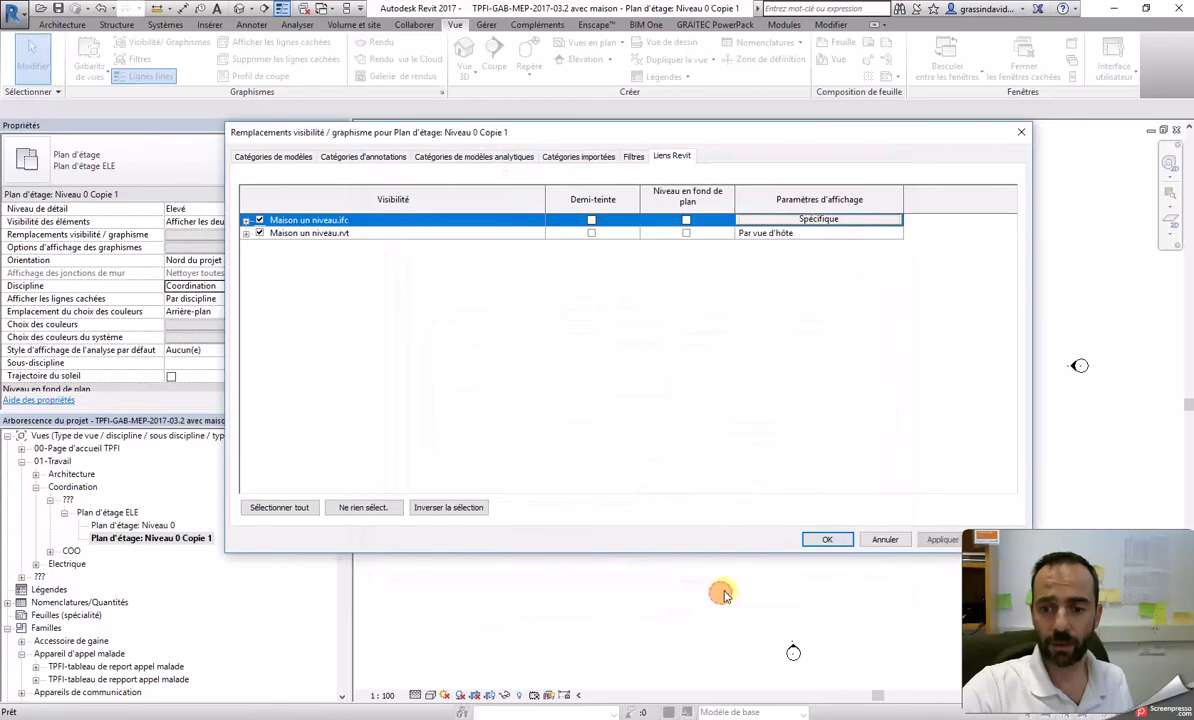
{"action": "left_click", "coordinate": [828, 541]}
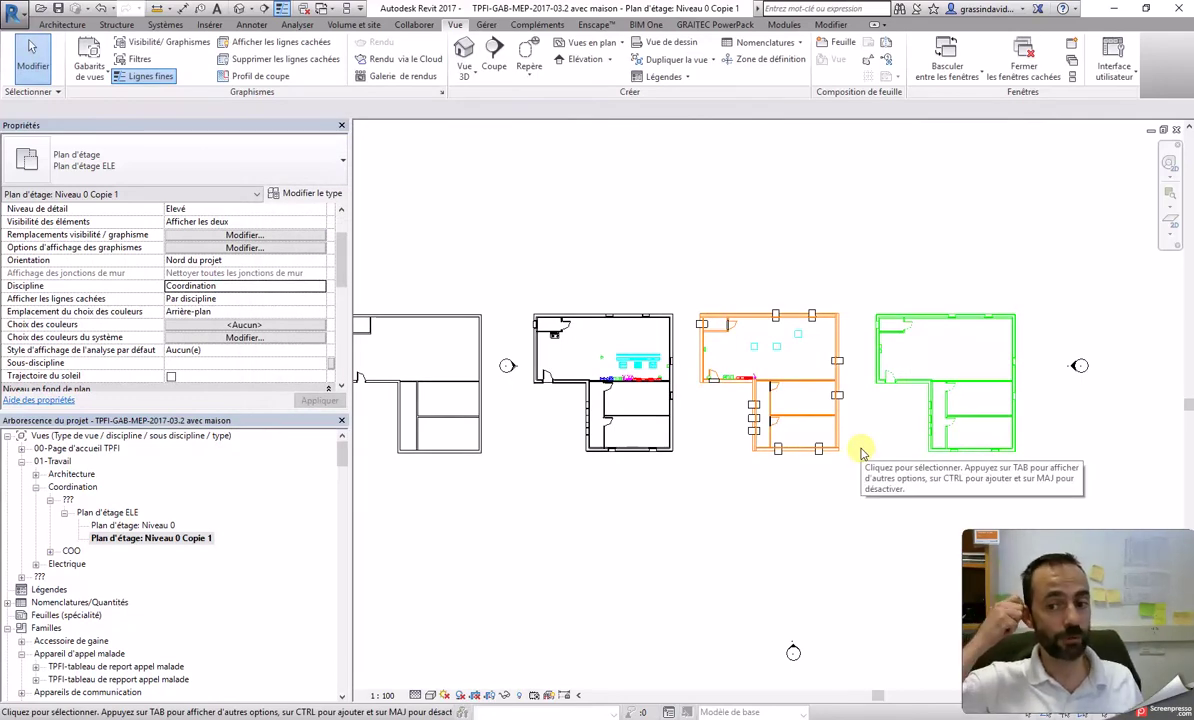
Step: Examine the IFC house's line colours in the plan and compare it with the neighbouring DWG and RVT houses
{"action": "scroll", "coordinate": [862, 450], "scroll_direction": "up", "scroll_amount": 3}
{"action": "scroll", "coordinate": [845, 440], "scroll_direction": "down", "scroll_amount": 2}
{"action": "left_click", "coordinate": [823, 415]}
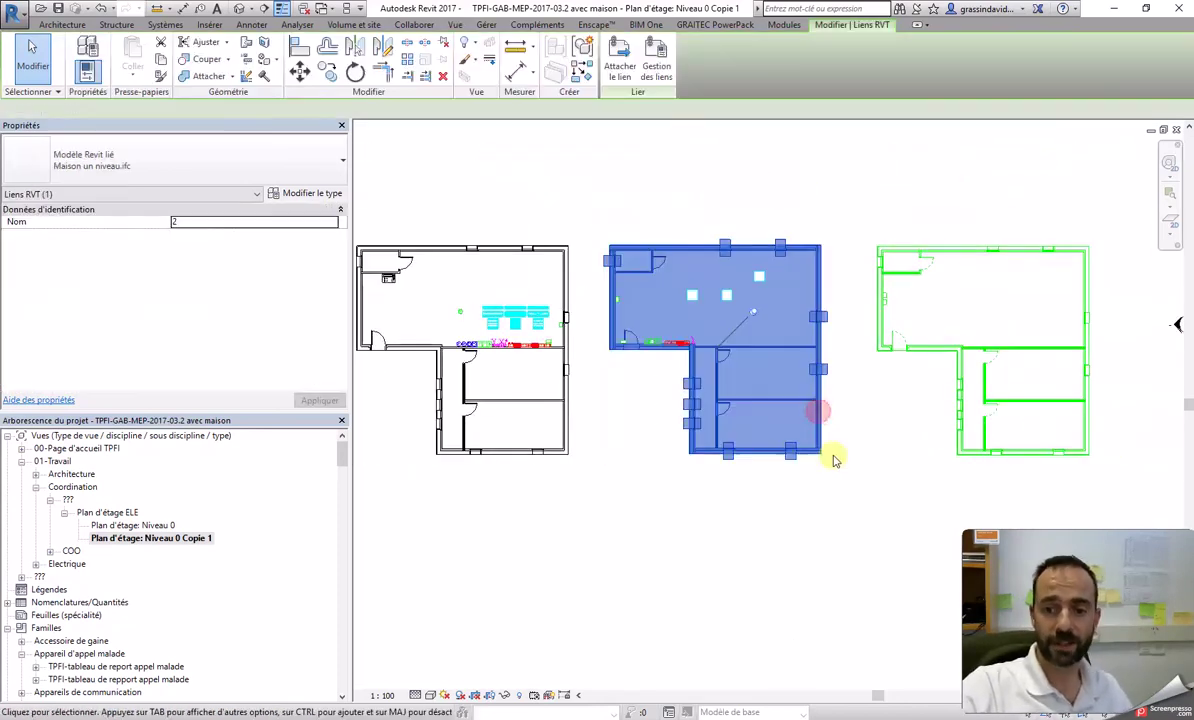
{"action": "scroll", "coordinate": [720, 521], "scroll_direction": "down", "scroll_amount": 2}
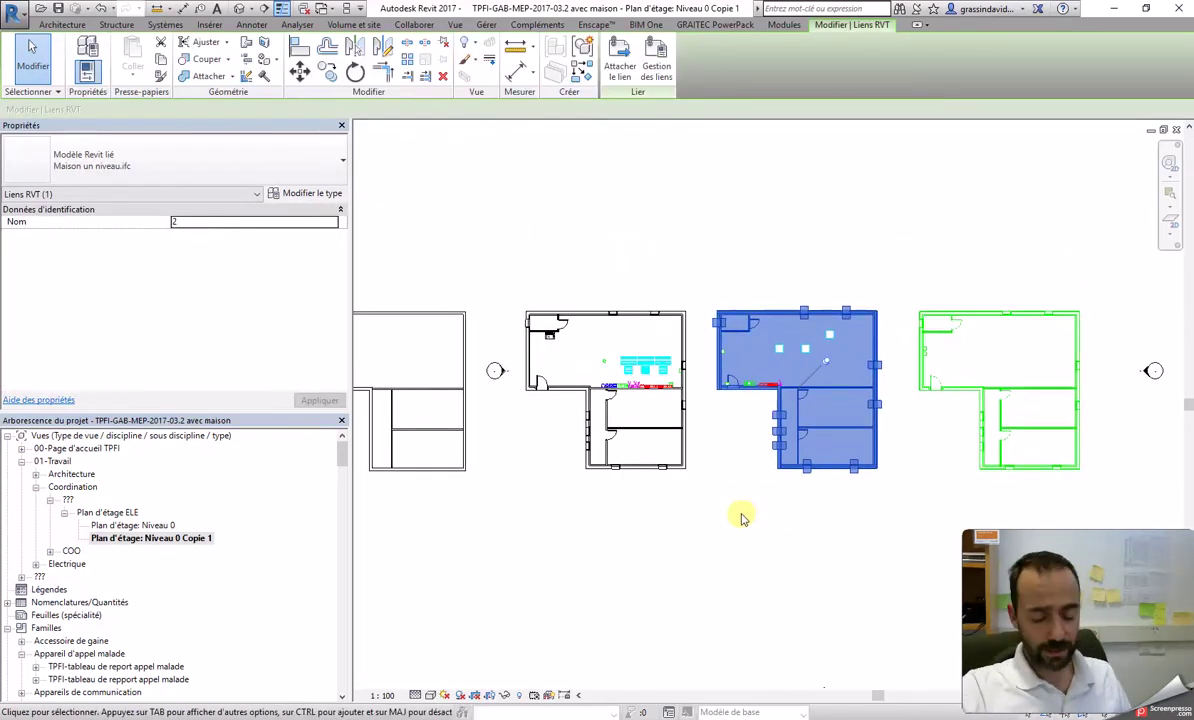
{"action": "scroll", "coordinate": [777, 417], "scroll_direction": "up", "scroll_amount": 2}
{"action": "middle_click_drag", "start_coordinate": [725, 448], "coordinate": [903, 432]}
{"action": "left_click", "coordinate": [853, 405]}
{"action": "scroll", "coordinate": [887, 413], "scroll_direction": "up", "scroll_amount": 2}
{"action": "scroll", "coordinate": [861, 415], "scroll_direction": "down", "scroll_amount": 2}
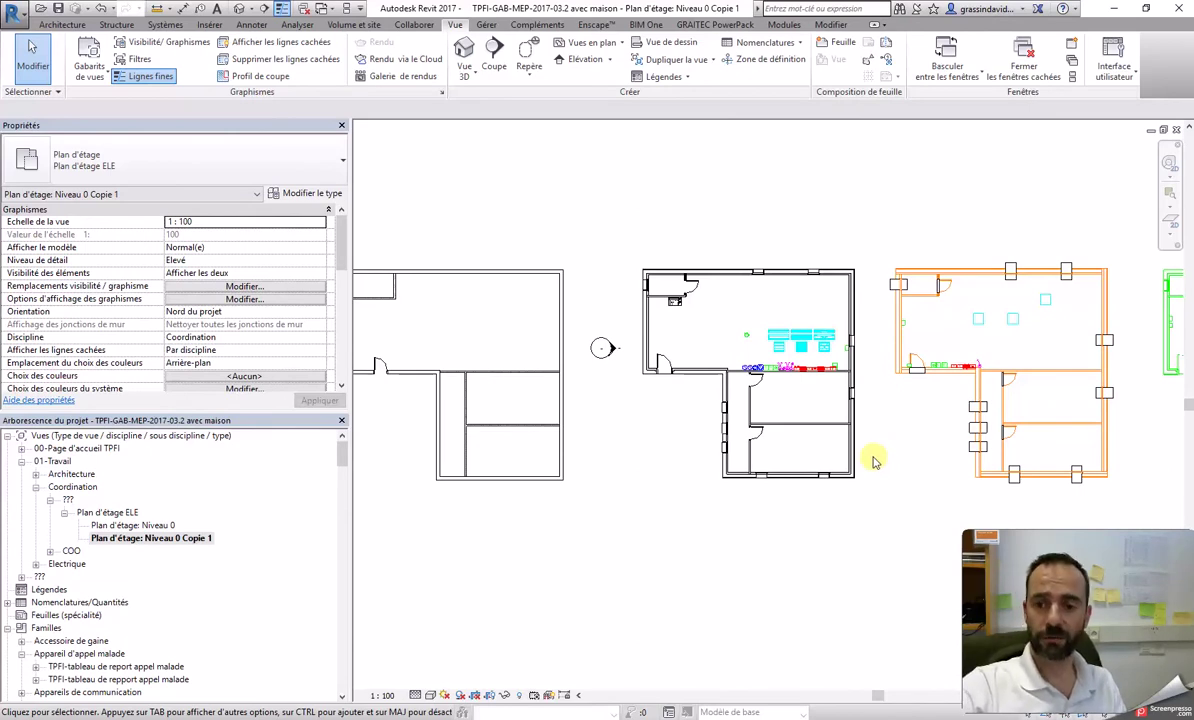
Step: Open the Revit link overrides of the Niveau 0 Copie 1 view and select Maison un niveau.rvt
{"action": "key", "text": "v"}
{"action": "key", "text": "g"}
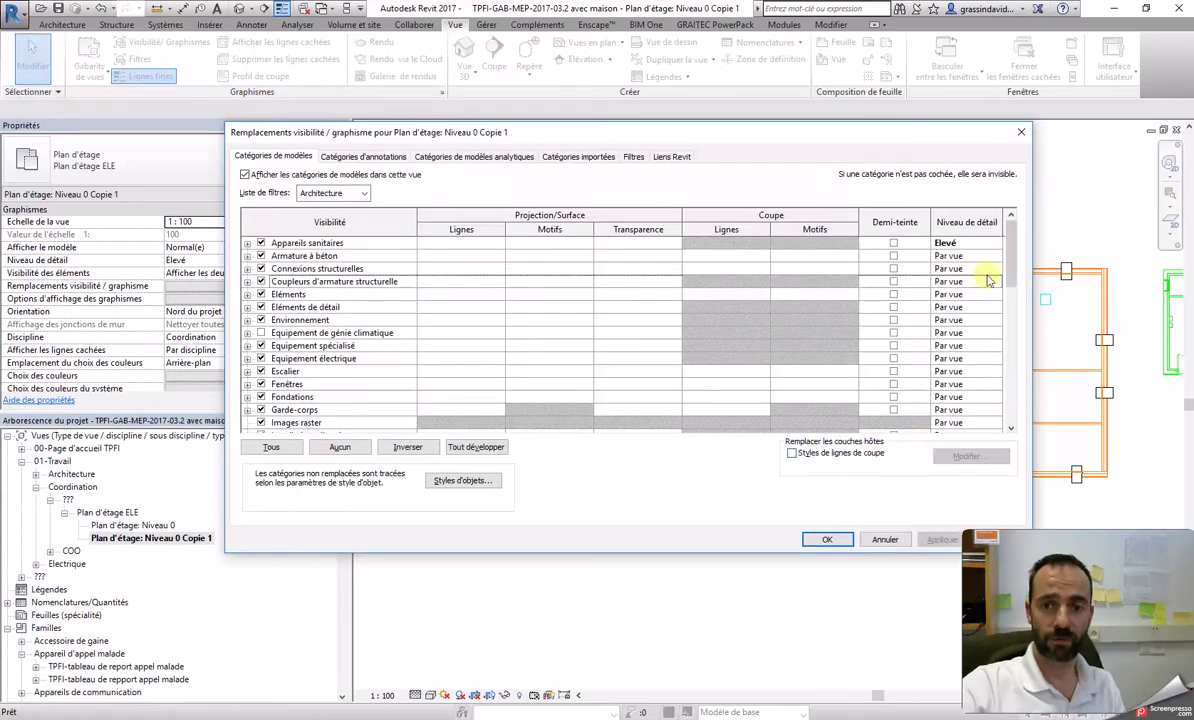
{"action": "left_click", "coordinate": [674, 157]}
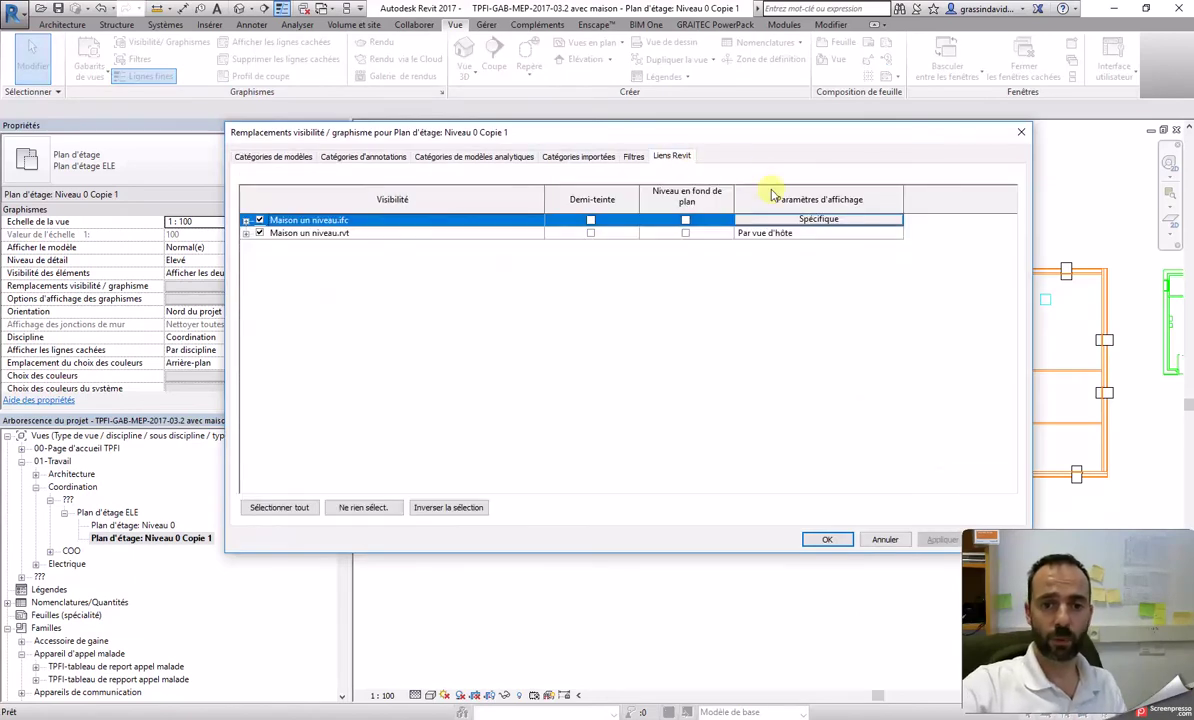
{"action": "left_click", "coordinate": [350, 233]}
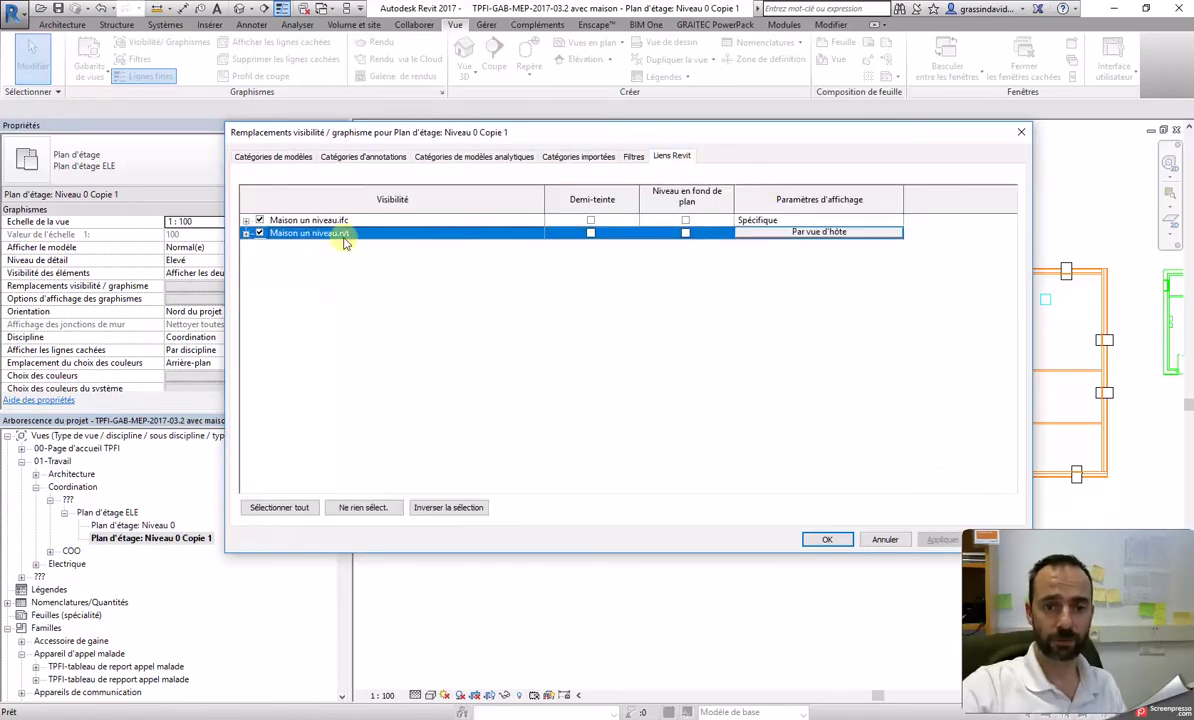
{"action": "left_click", "coordinate": [826, 232]}
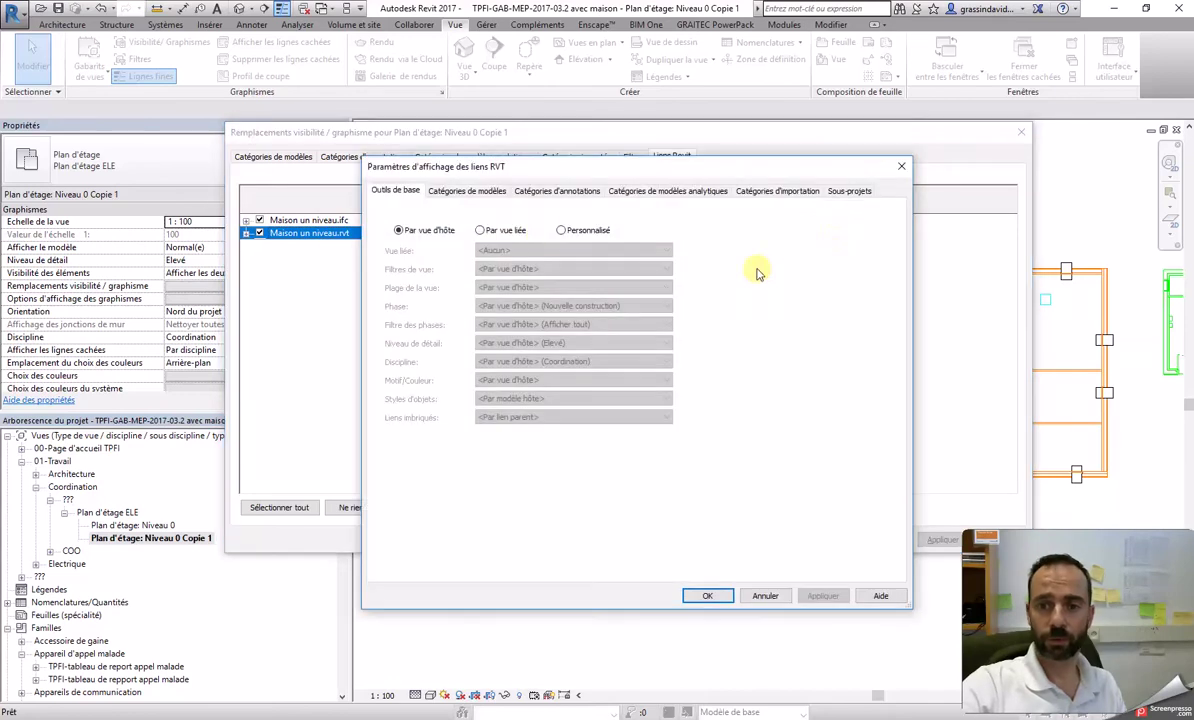
{"action": "left_click", "coordinate": [562, 231]}
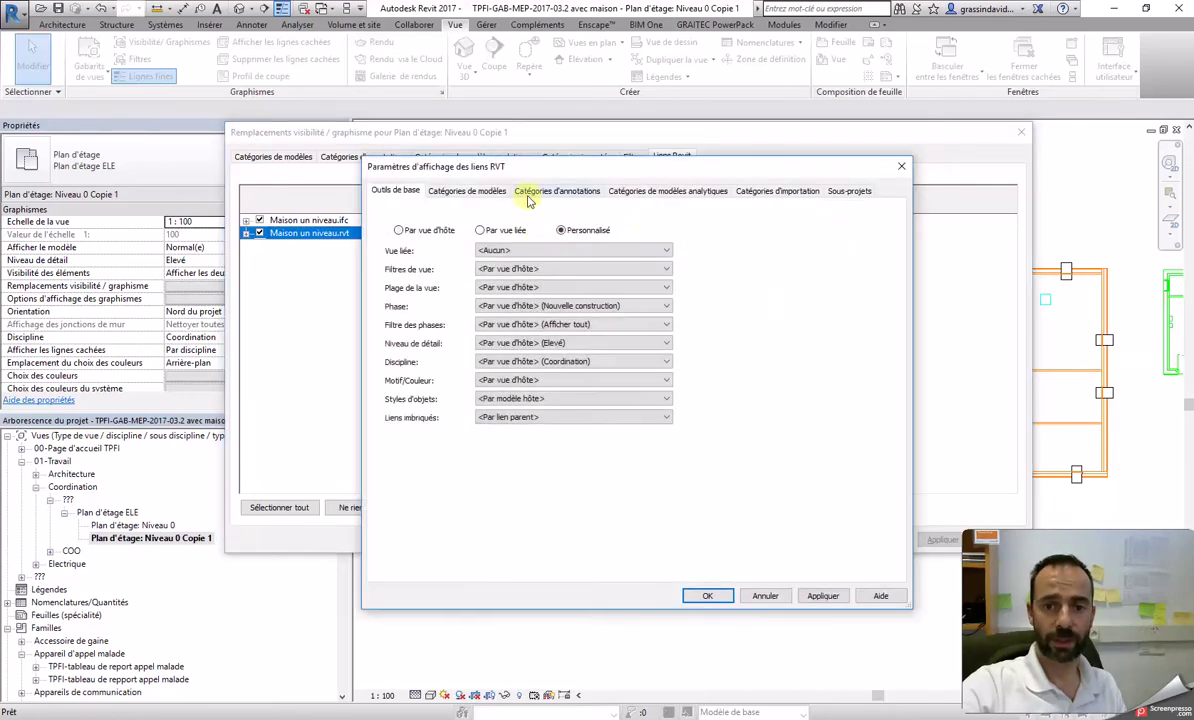
{"action": "left_click", "coordinate": [460, 191]}
{"action": "left_click", "coordinate": [560, 214]}
{"action": "left_click", "coordinate": [565, 232]}
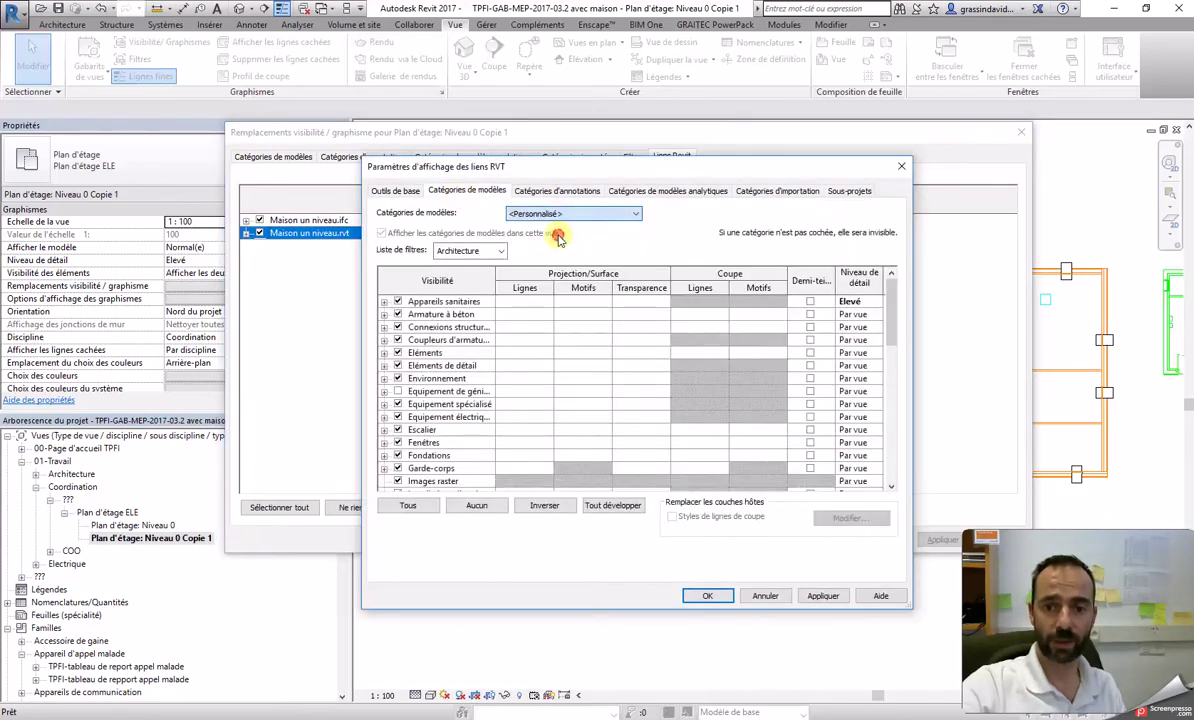
{"action": "left_click", "coordinate": [503, 253]}
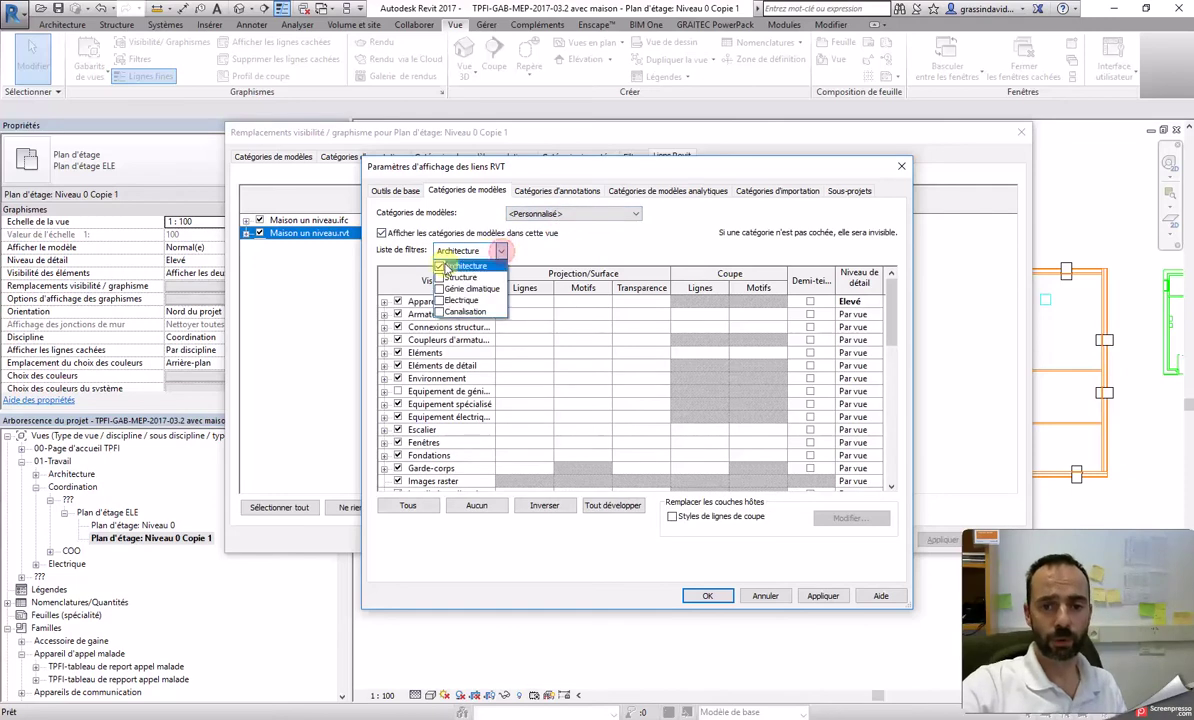
{"action": "left_click", "coordinate": [440, 259]}
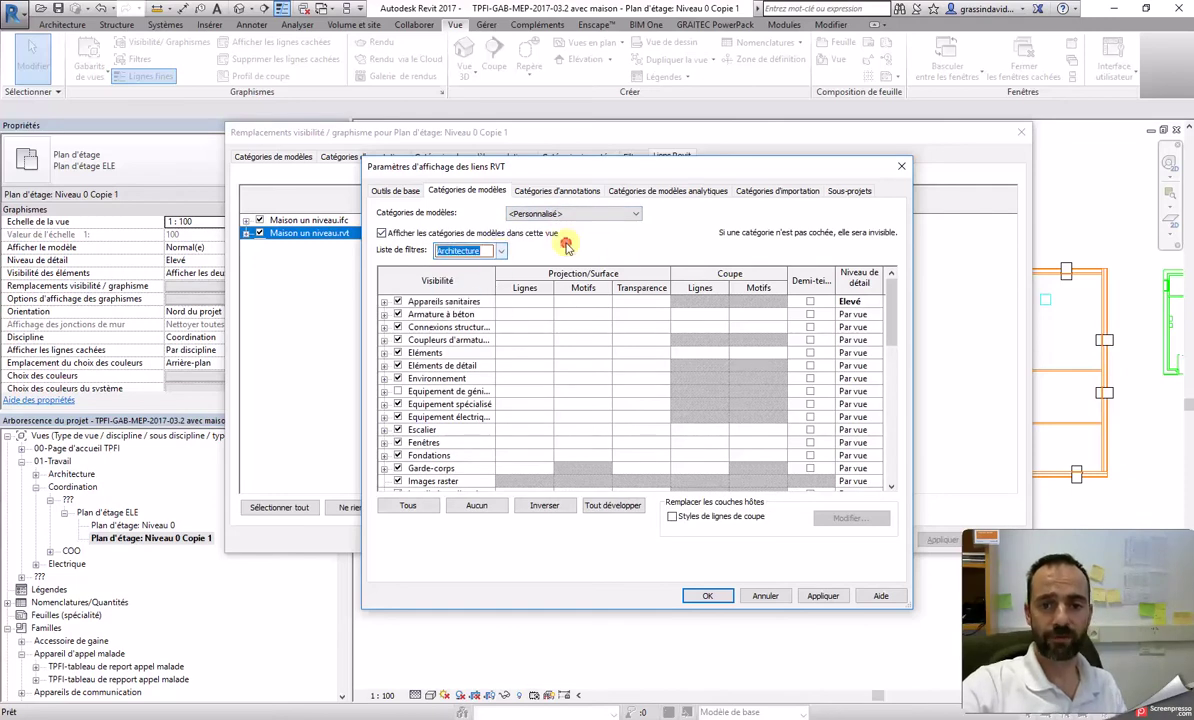
{"action": "left_click", "coordinate": [537, 305]}
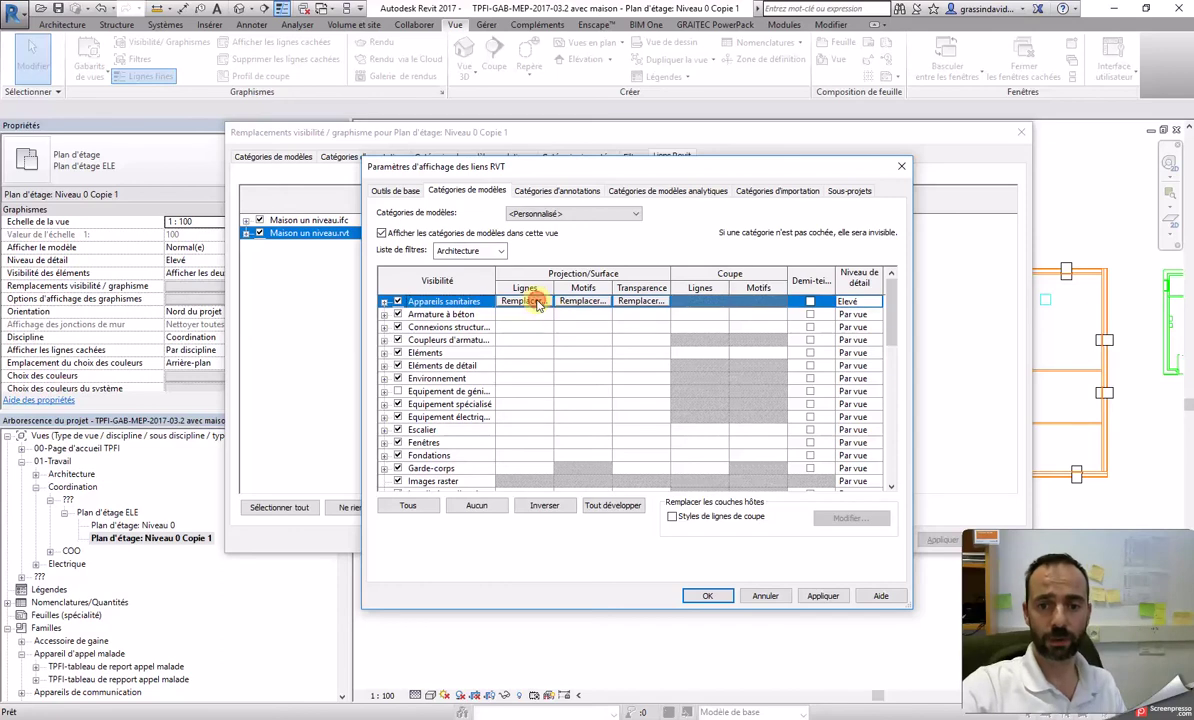
{"action": "left_click_drag", "start_coordinate": [893, 300], "coordinate": [900, 445]}
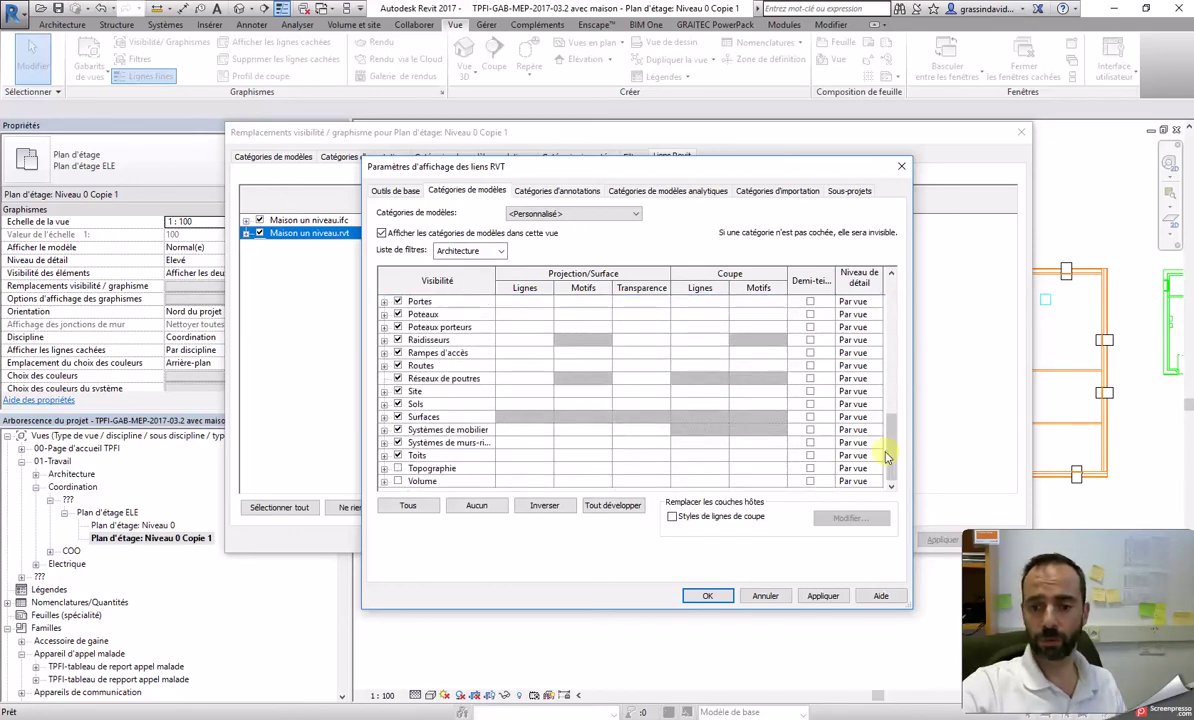
{"action": "left_click", "coordinate": [534, 482], "text": "shift"}
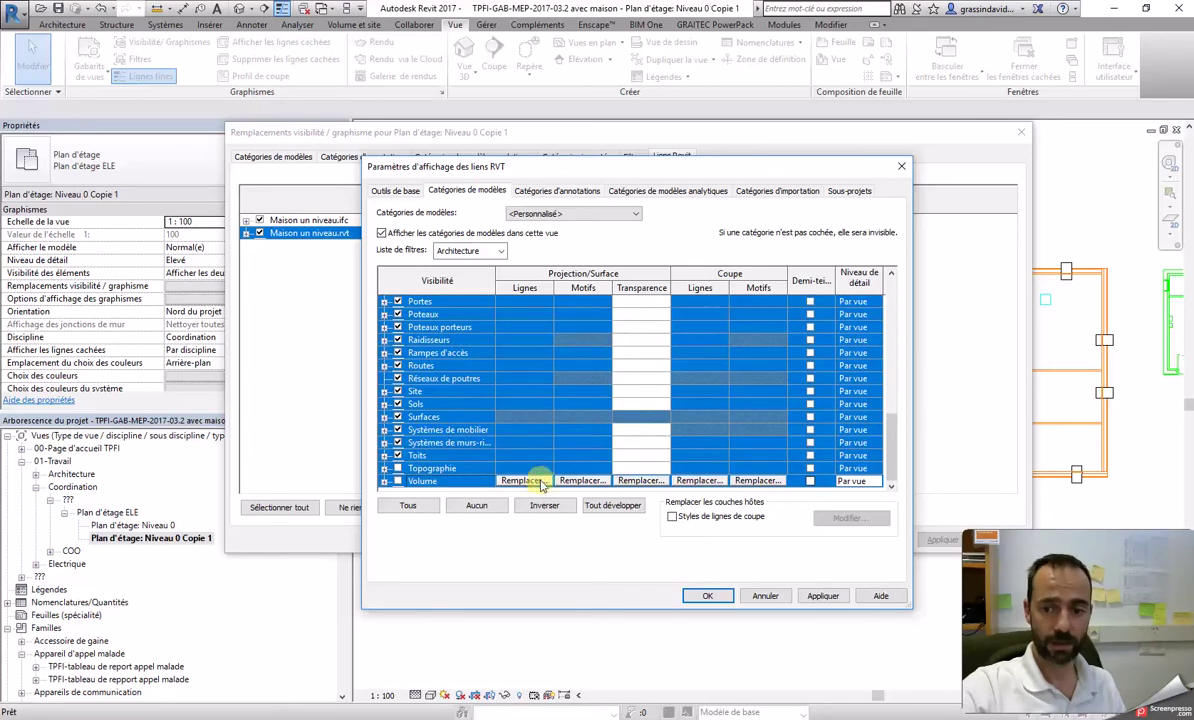
{"action": "left_click", "coordinate": [794, 514]}
{"action": "left_click", "coordinate": [842, 393]}
{"action": "left_click", "coordinate": [546, 418]}
{"action": "left_click", "coordinate": [531, 443]}
{"action": "key", "text": "Escape"}
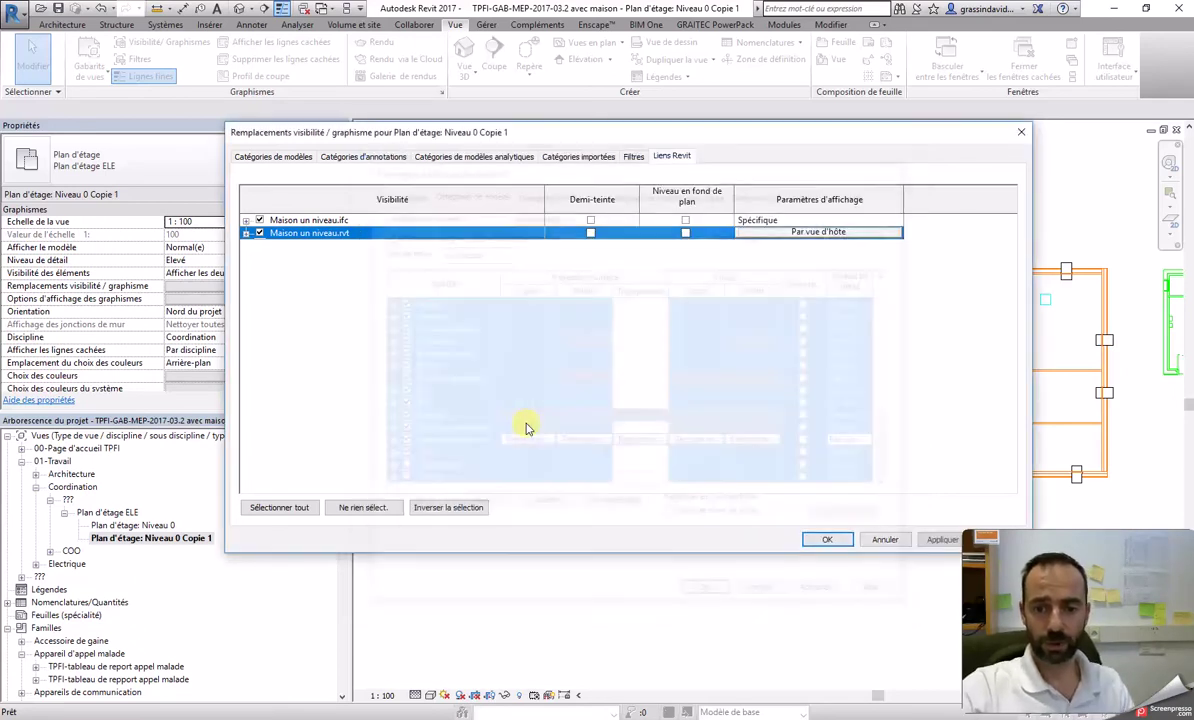
{"action": "left_click", "coordinate": [775, 232]}
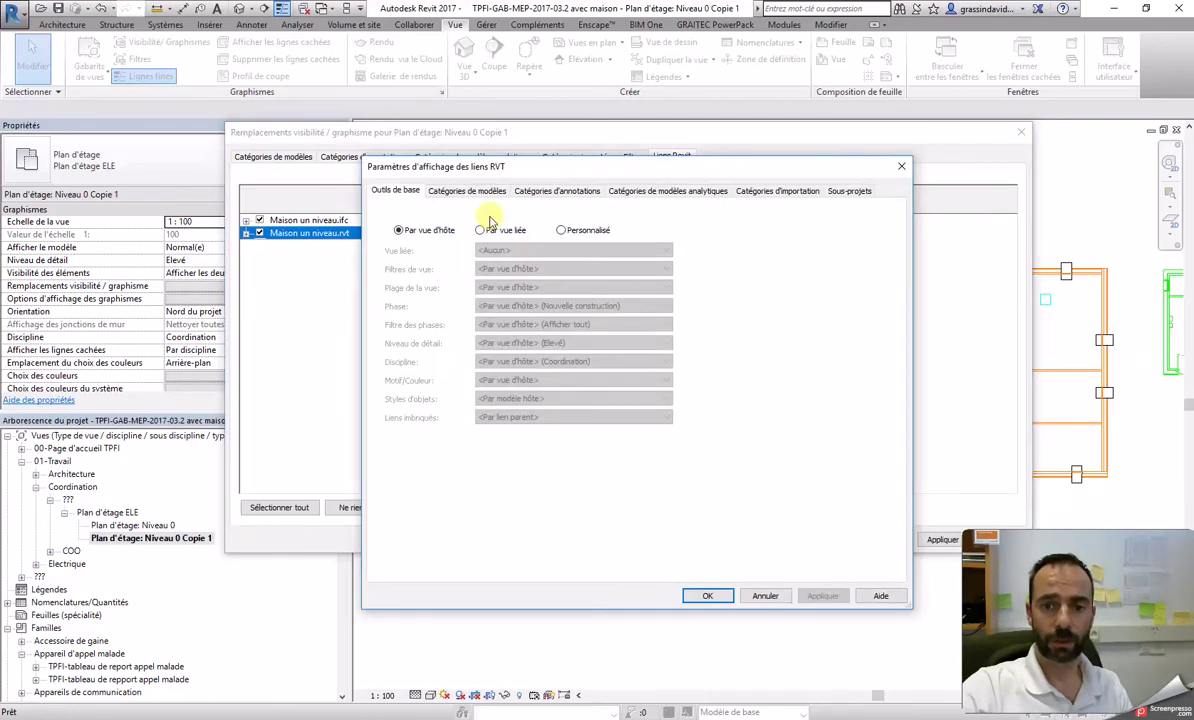
{"action": "left_click", "coordinate": [562, 230]}
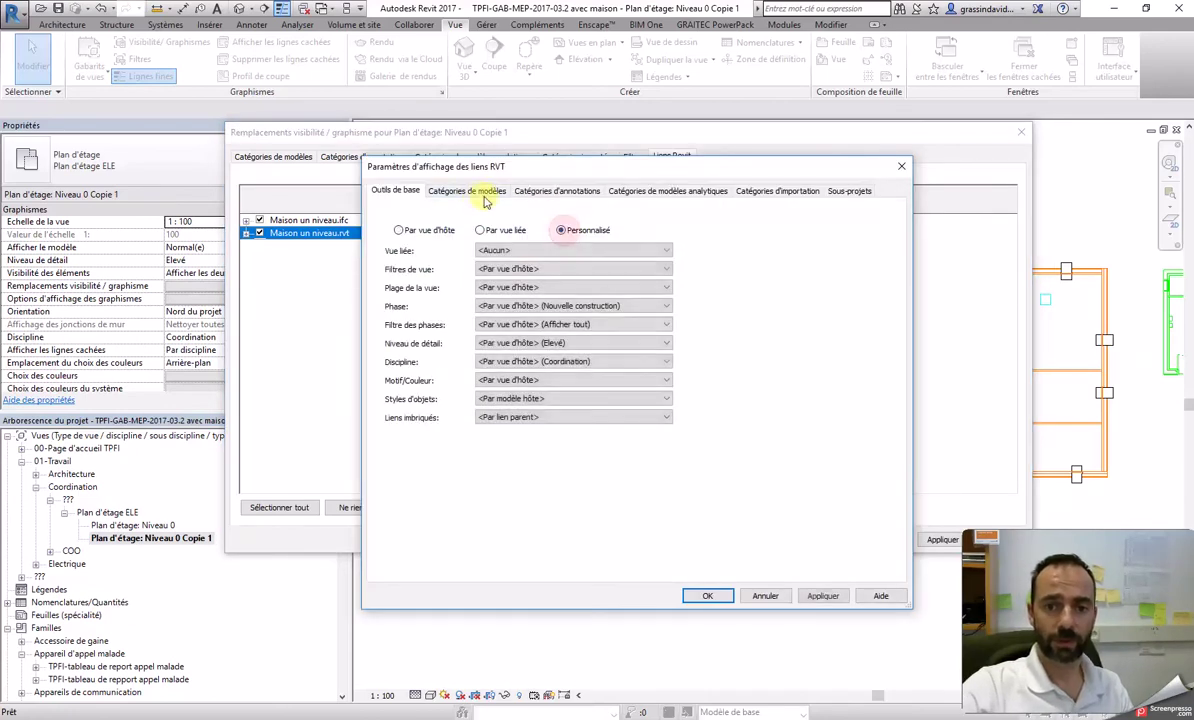
{"action": "left_click", "coordinate": [467, 191]}
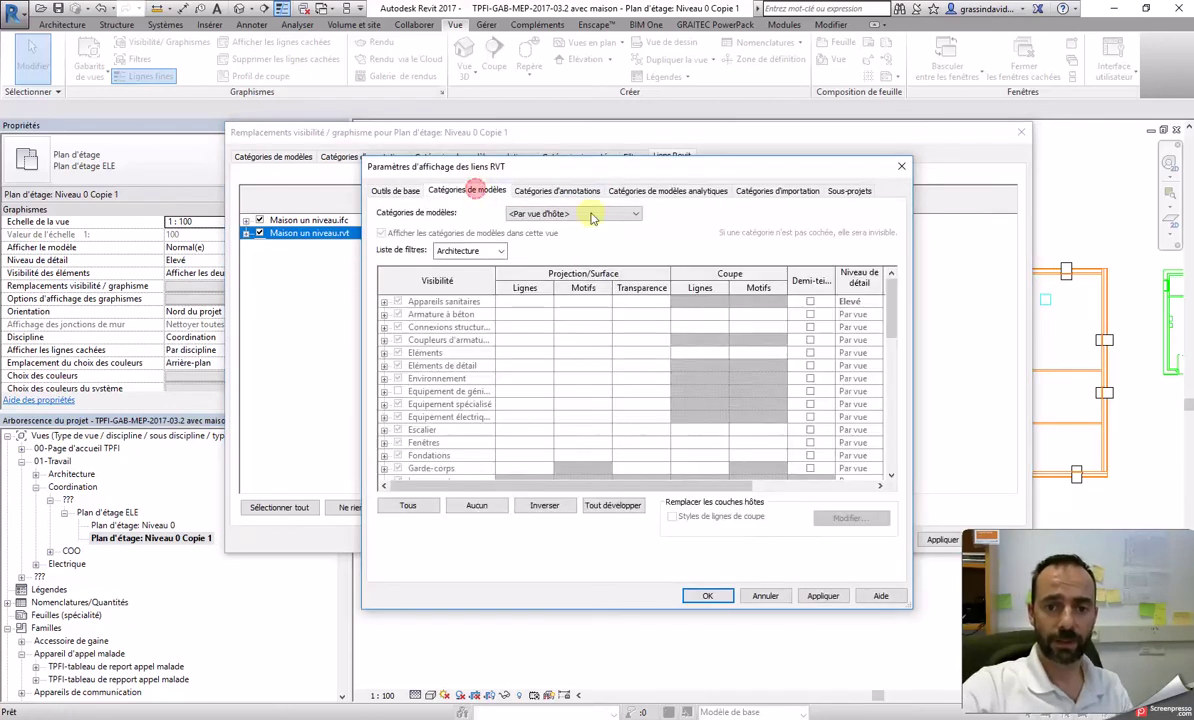
{"action": "left_click", "coordinate": [410, 506]}
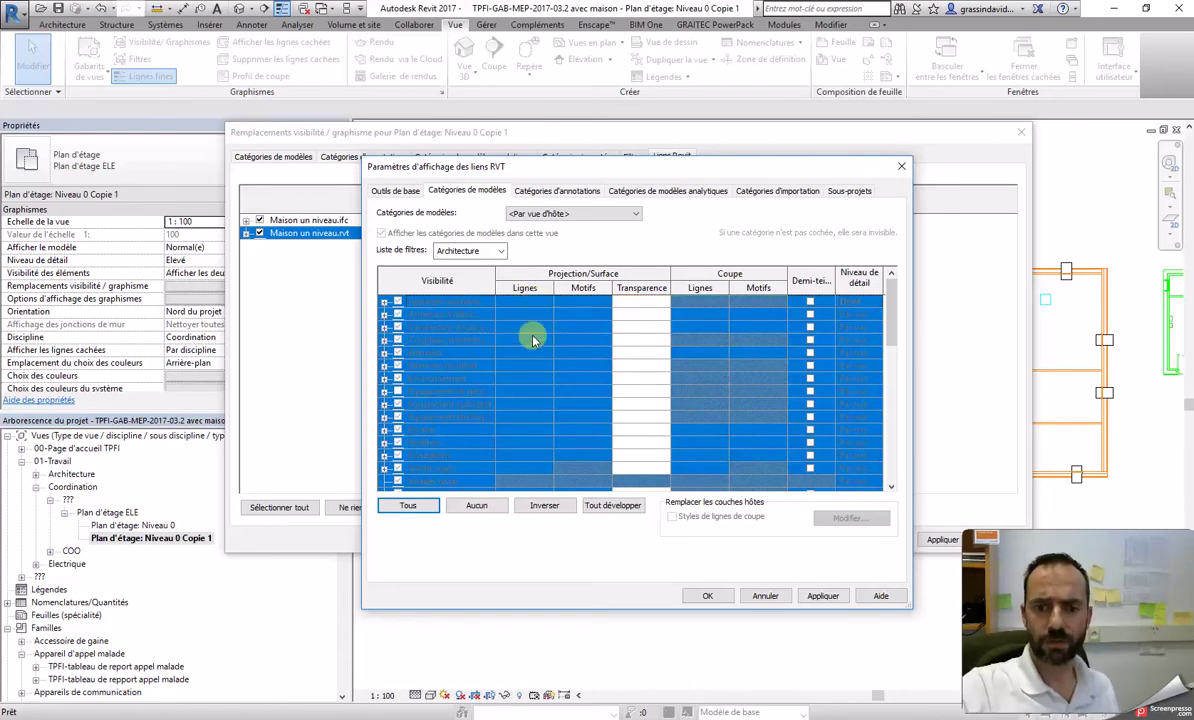
{"action": "left_click", "coordinate": [757, 596]}
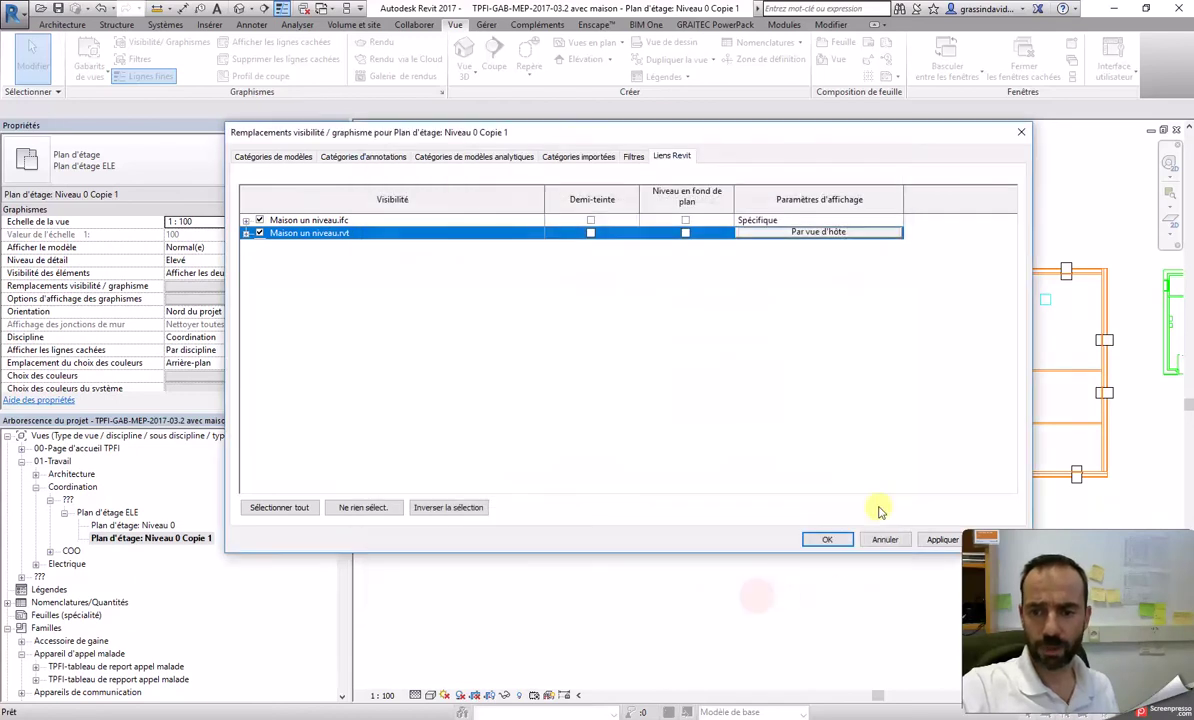
Step: Set the display of the Maison un niveau.rvt link to Personnalisé and its model categories to Personnalisé
{"action": "left_click", "coordinate": [812, 234]}
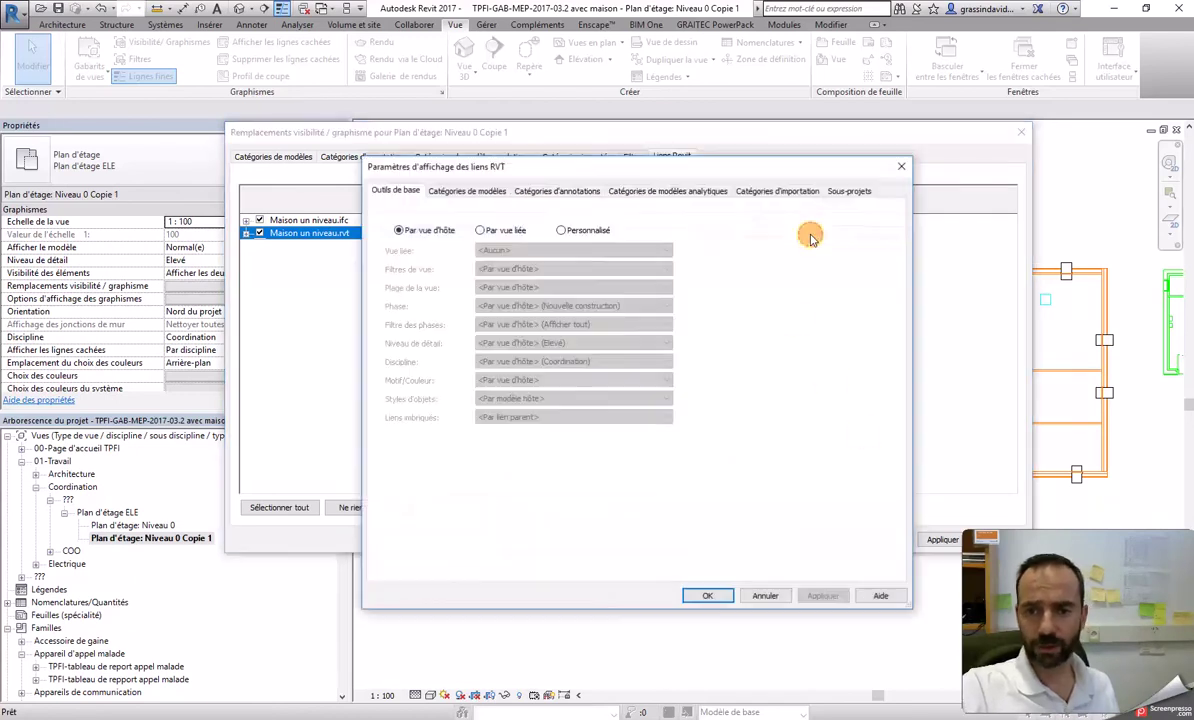
{"action": "left_click", "coordinate": [561, 230]}
{"action": "left_click", "coordinate": [477, 193]}
{"action": "left_click", "coordinate": [565, 213]}
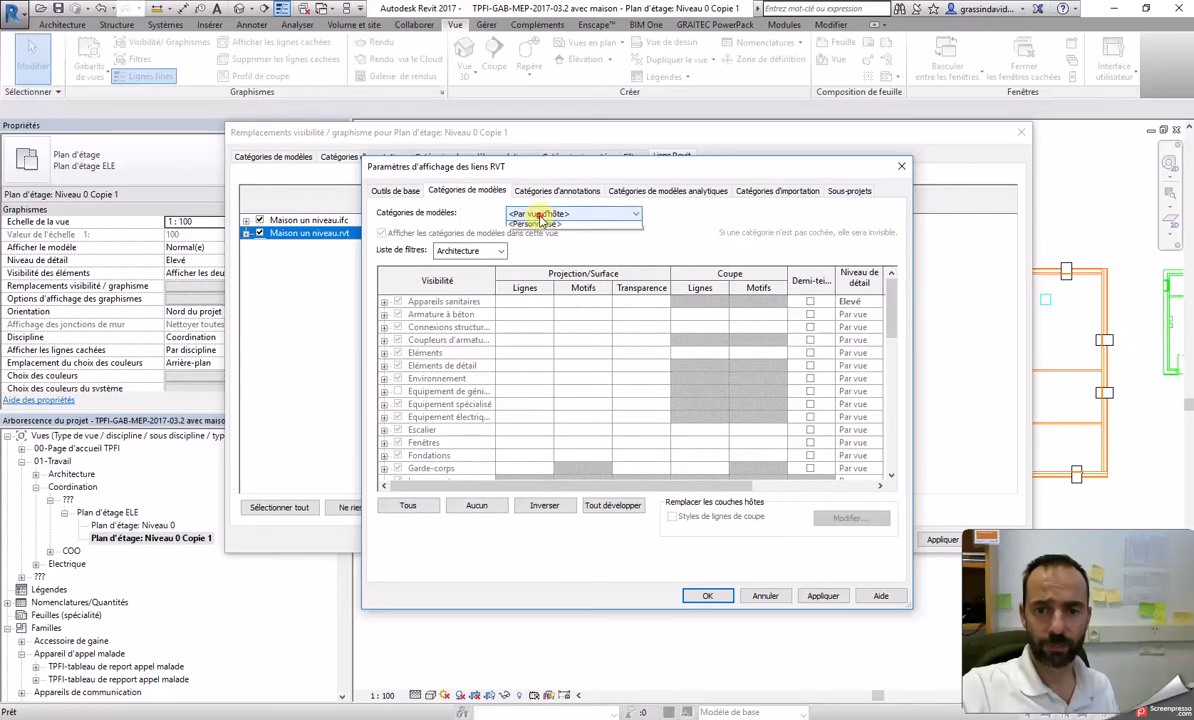
{"action": "left_click", "coordinate": [540, 238]}
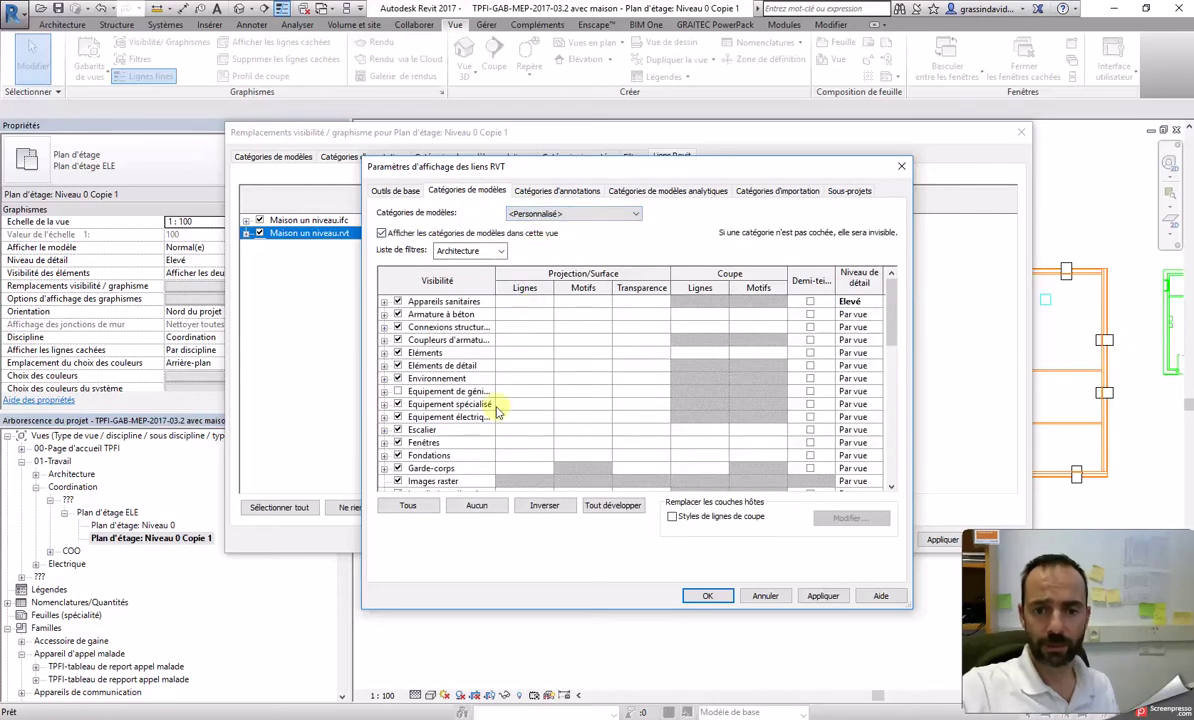
Step: Override the projection line colour of all the Maison un niveau.rvt link's model categories with Rouge and apply it to the view
{"action": "left_click", "coordinate": [408, 505]}
{"action": "left_click", "coordinate": [527, 340]}
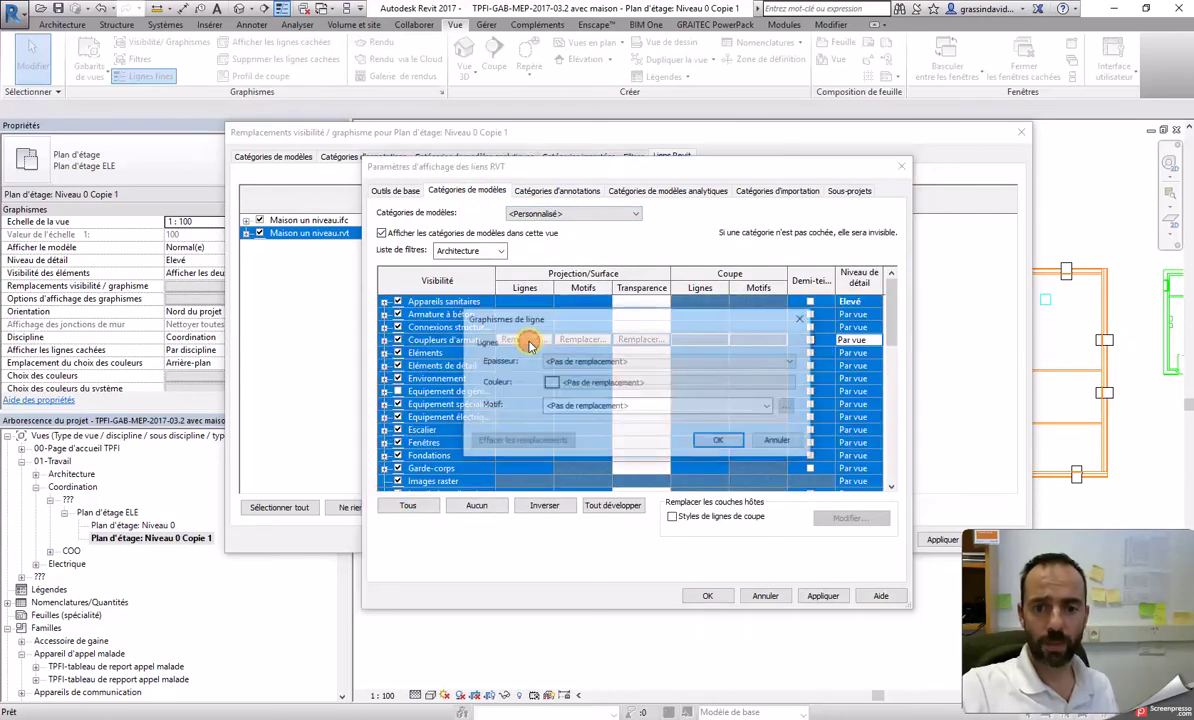
{"action": "left_click", "coordinate": [560, 383]}
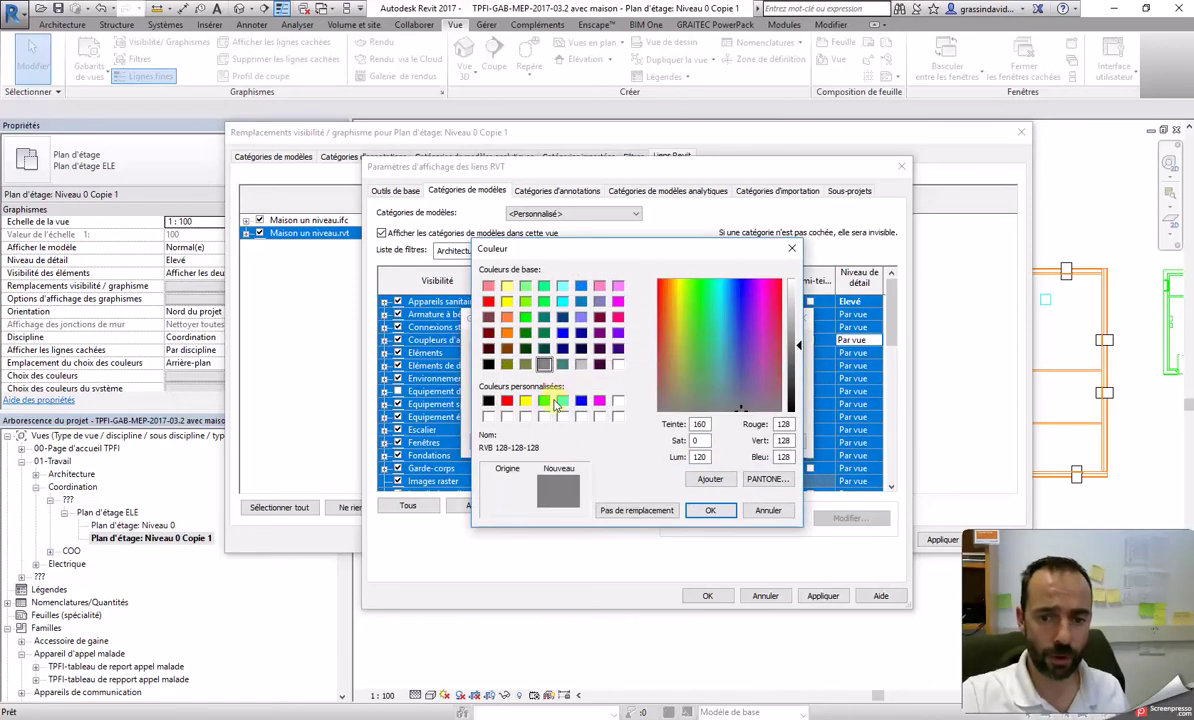
{"action": "left_click", "coordinate": [544, 401]}
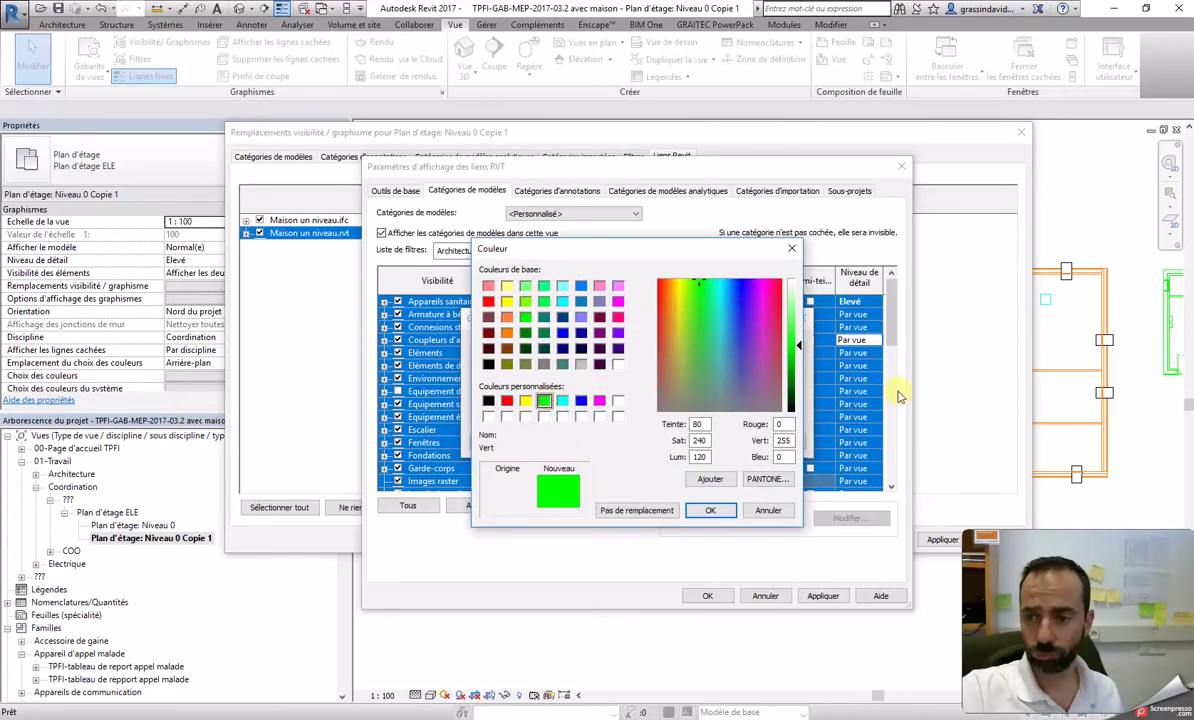
{"action": "left_click", "coordinate": [488, 301]}
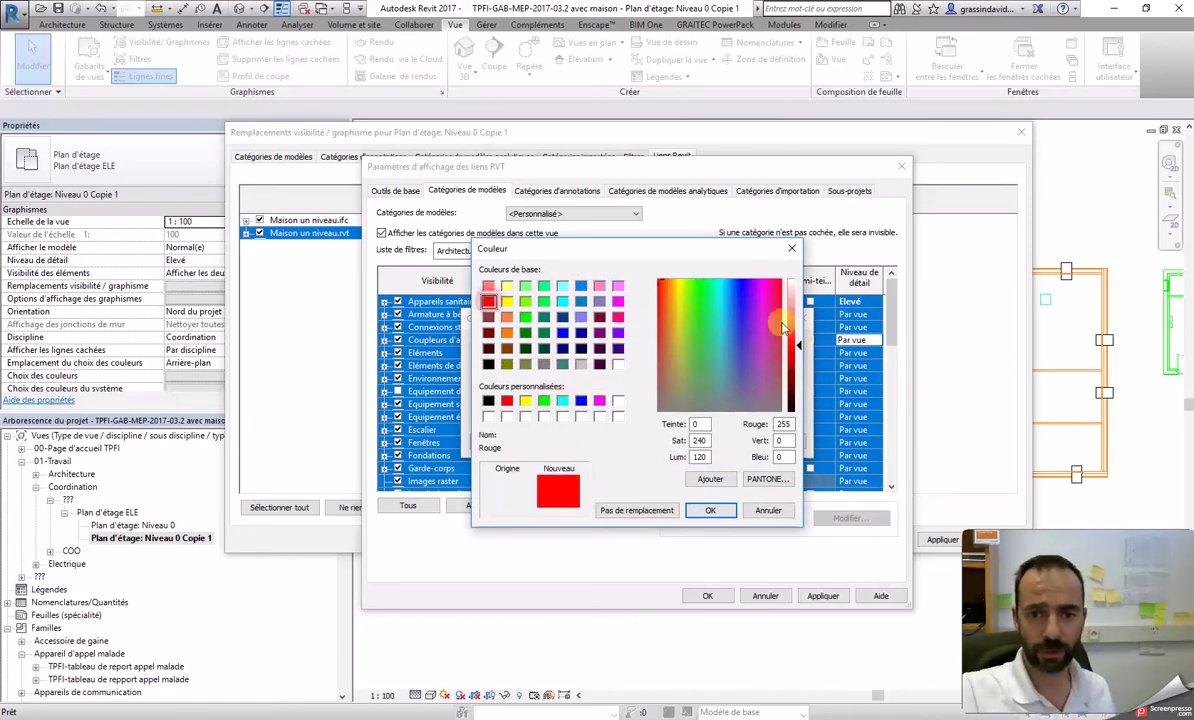
{"action": "left_click", "coordinate": [729, 513]}
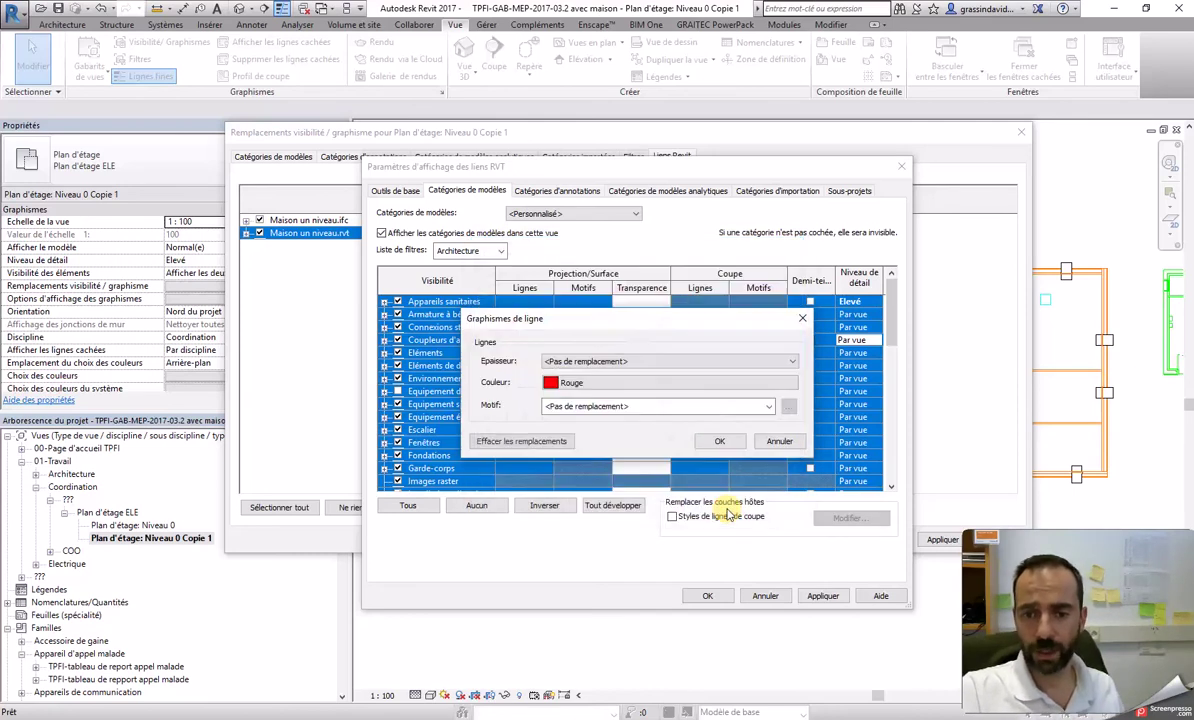
{"action": "left_click", "coordinate": [726, 427]}
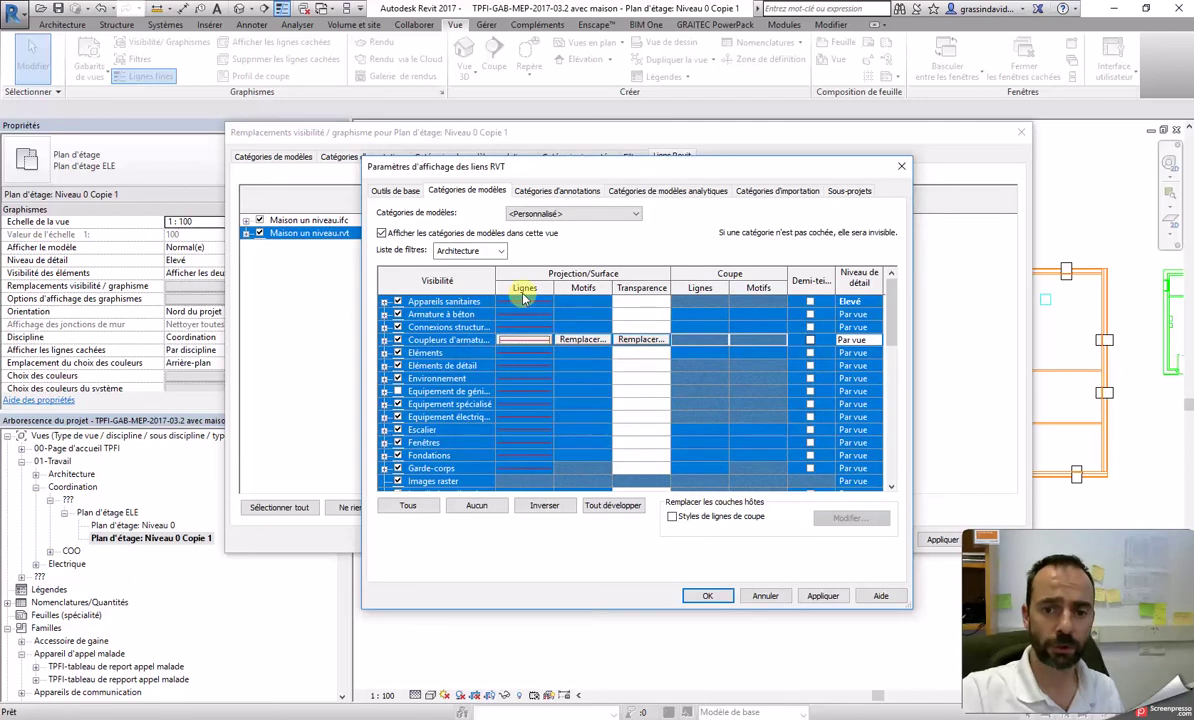
{"action": "scroll", "coordinate": [535, 390], "scroll_direction": "down", "scroll_amount": 10}
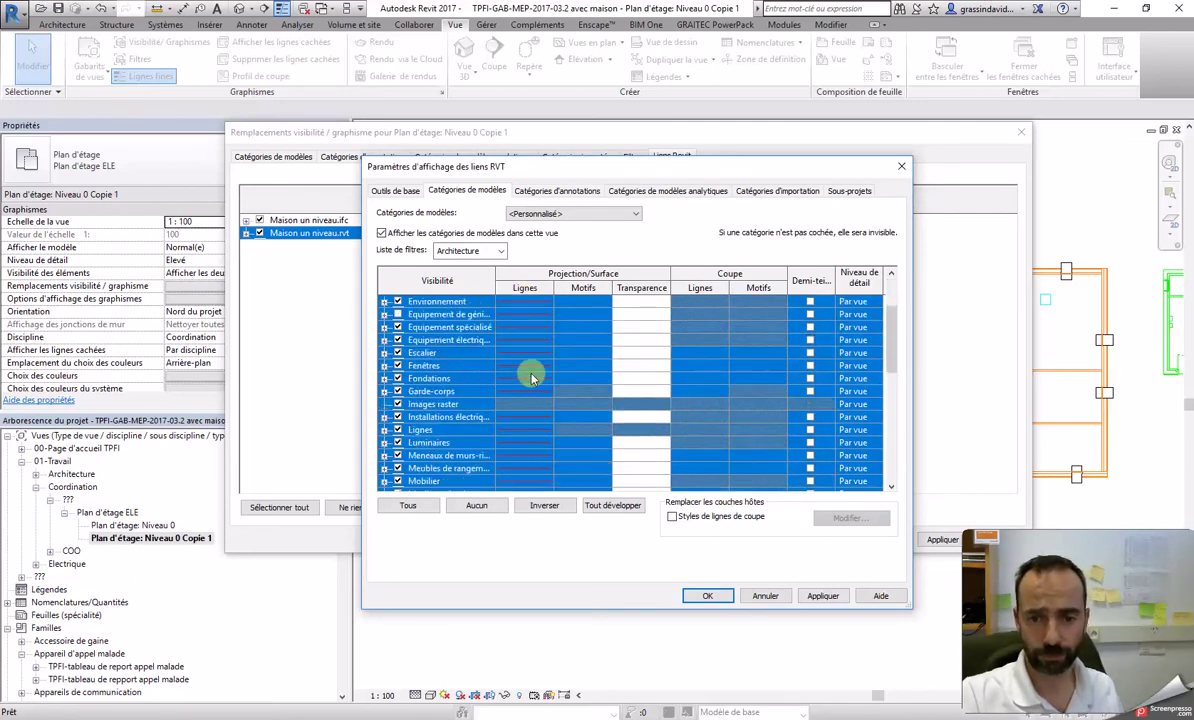
{"action": "left_click", "coordinate": [823, 595]}
{"action": "left_click", "coordinate": [707, 595]}
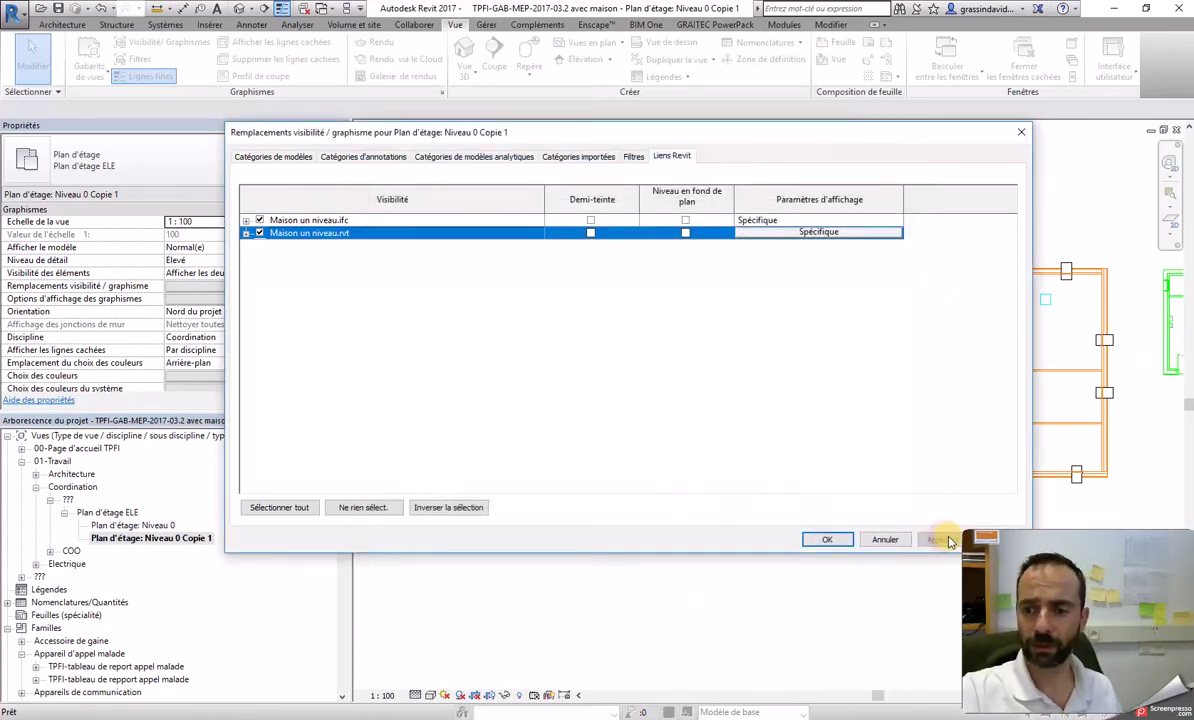
{"action": "left_click", "coordinate": [824, 540]}
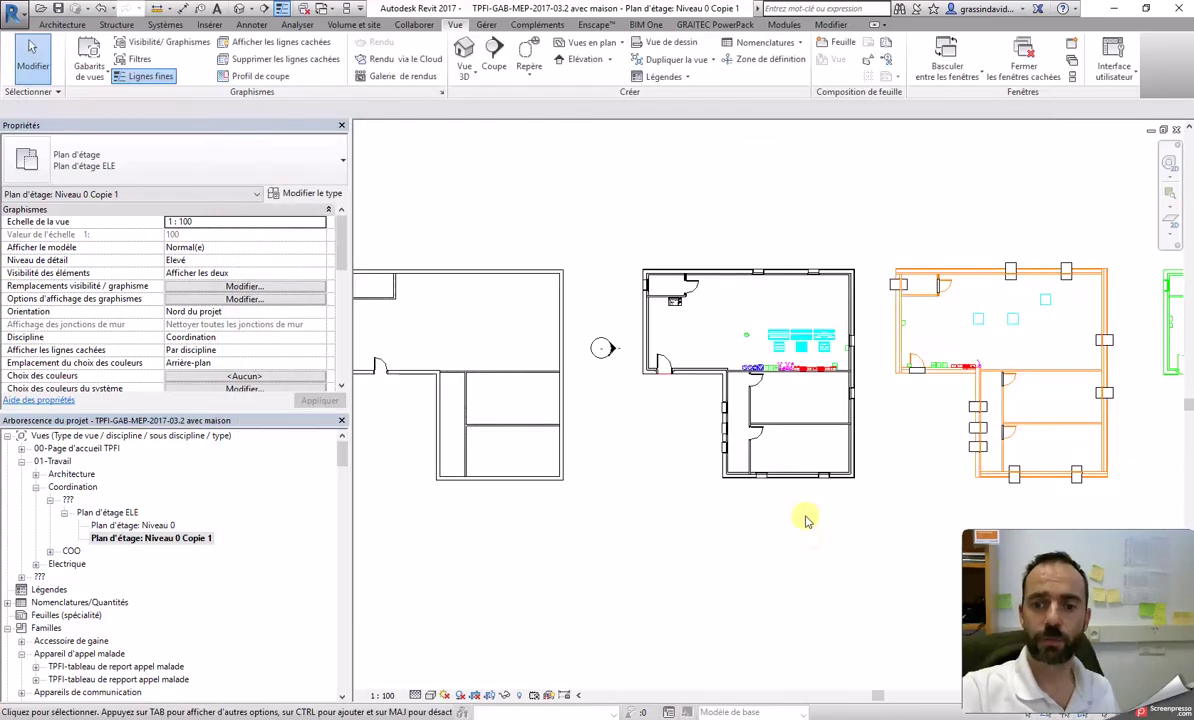
Step: Check the RVT house's lines in the plan and reopen the model category overrides of the Maison un niveau.rvt link
{"action": "scroll", "coordinate": [653, 385], "scroll_direction": "up", "scroll_amount": 4}
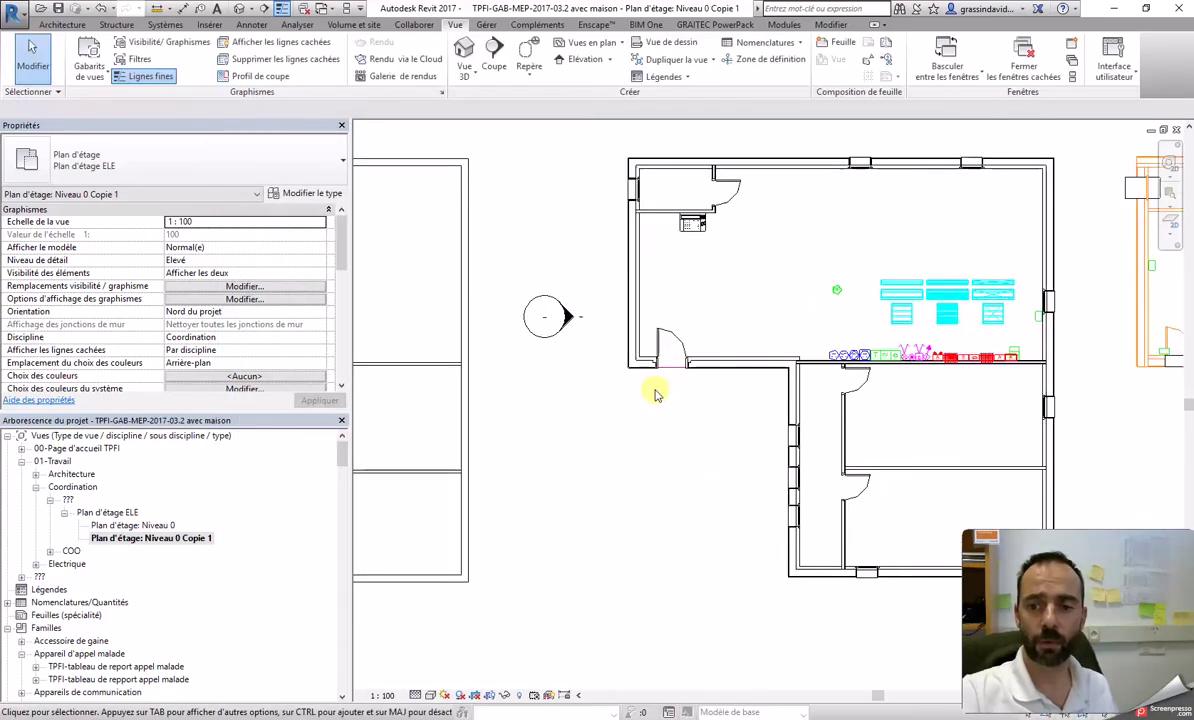
{"action": "scroll", "coordinate": [655, 395], "scroll_direction": "up", "scroll_amount": 4}
{"action": "scroll", "coordinate": [707, 325], "scroll_direction": "down", "scroll_amount": 6}
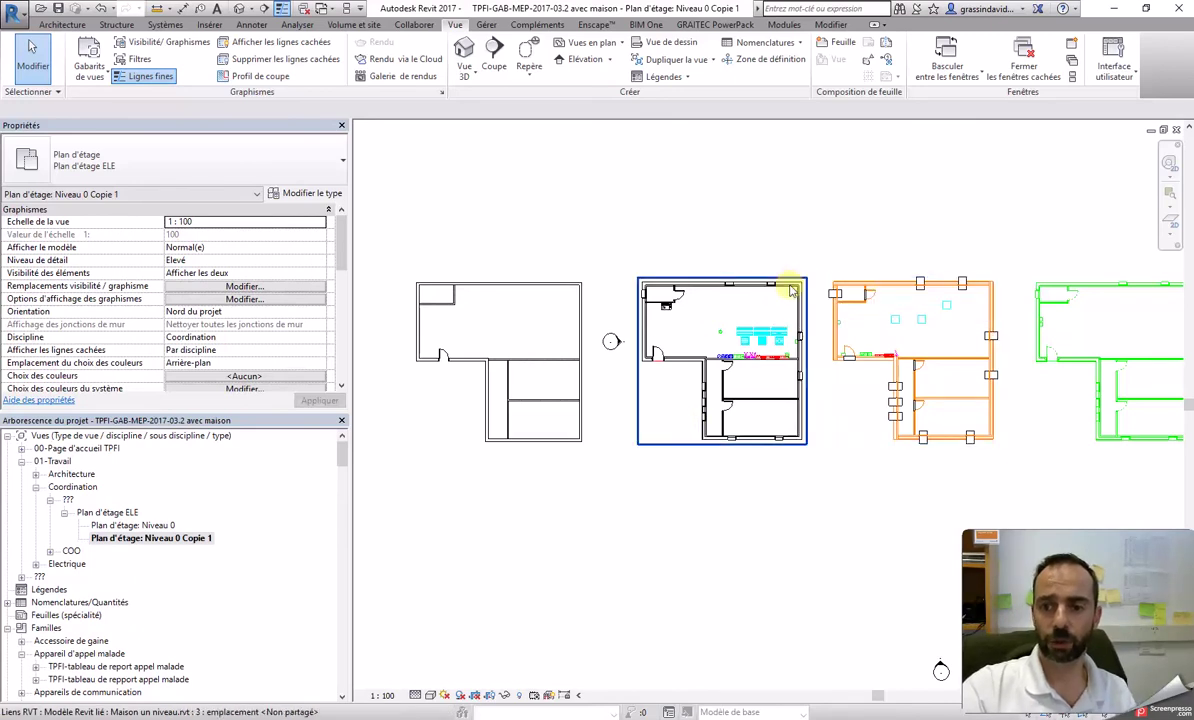
{"action": "scroll", "coordinate": [792, 290], "scroll_direction": "up", "scroll_amount": 5}
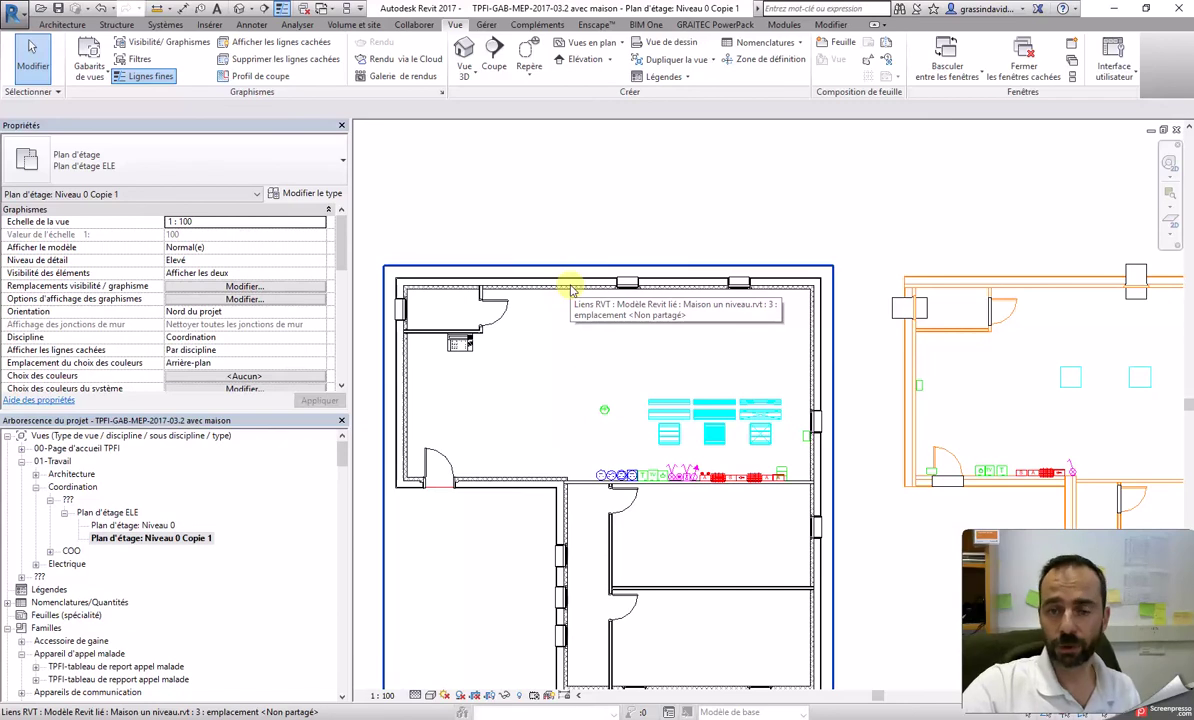
{"action": "key", "text": "v"}
{"action": "key", "text": "v"}
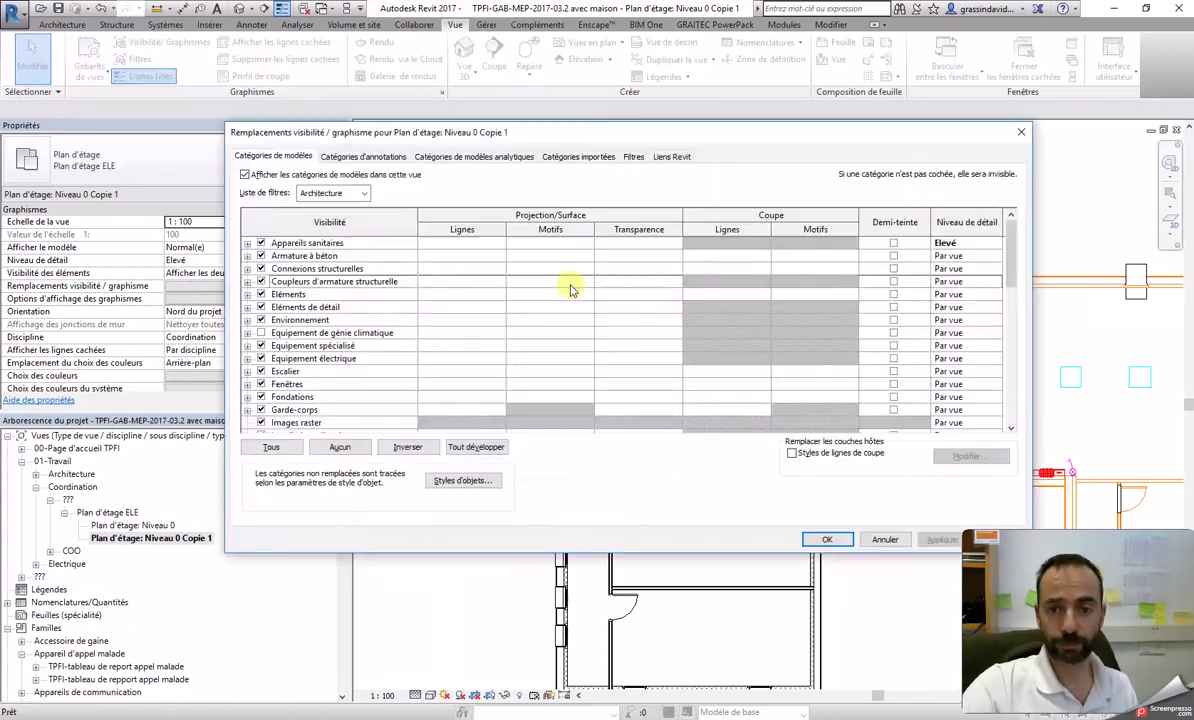
{"action": "left_click", "coordinate": [654, 158]}
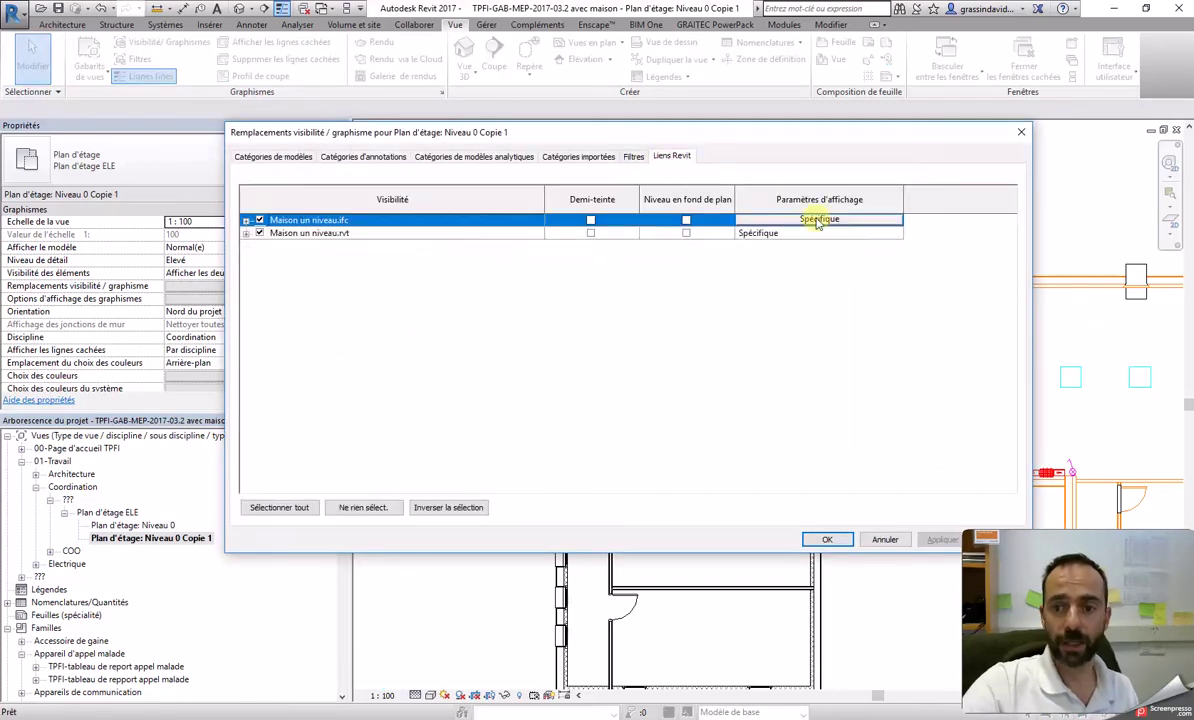
{"action": "left_click", "coordinate": [768, 234]}
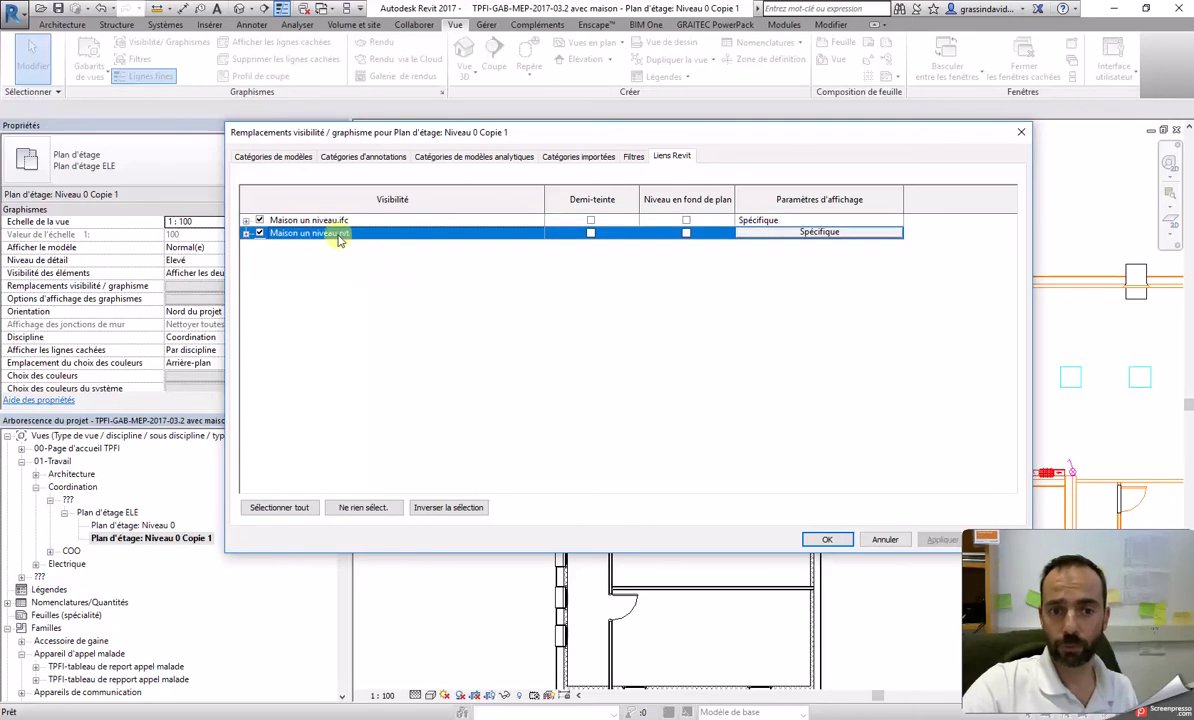
{"action": "left_click", "coordinate": [780, 233]}
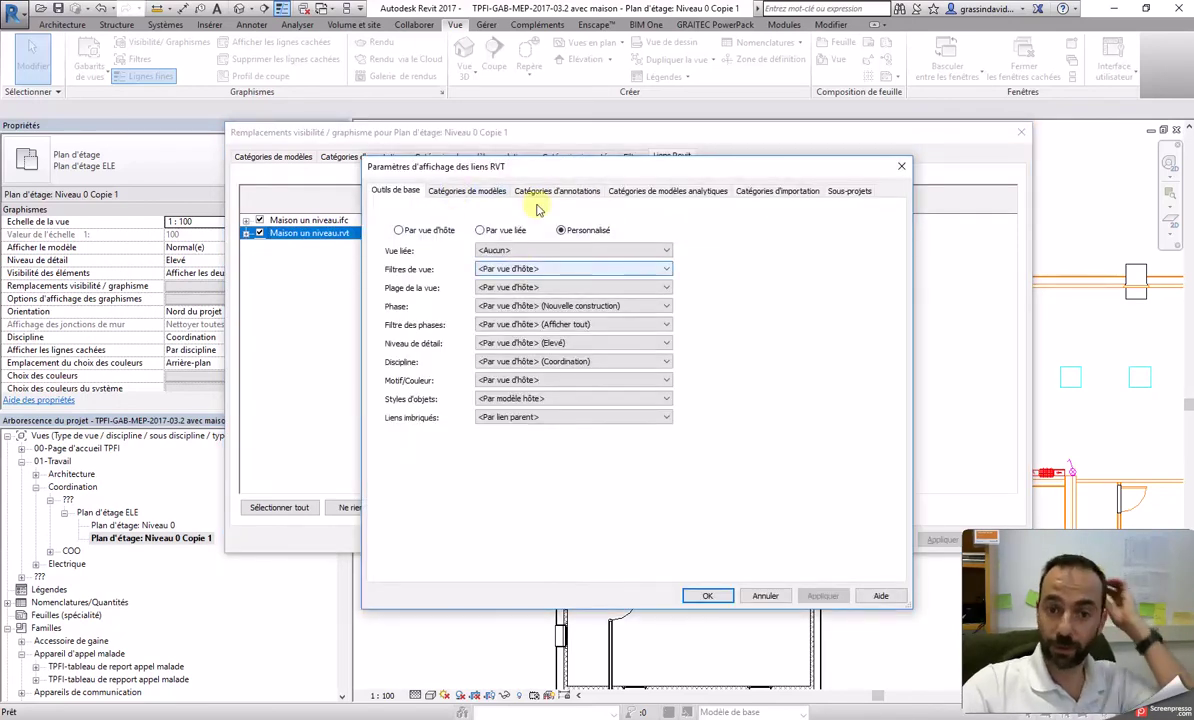
{"action": "left_click", "coordinate": [475, 191]}
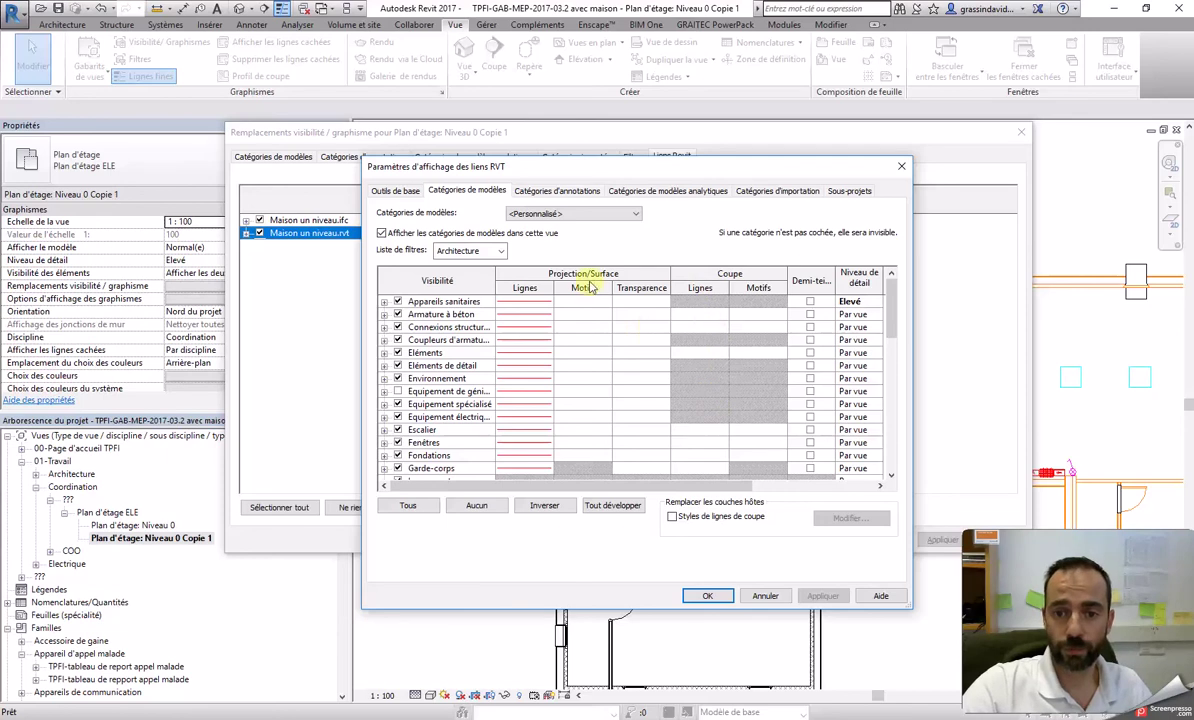
Step: Override the cut line colour of all the Maison un niveau.rvt link's model categories with Rouge and confirm the view overrides
{"action": "left_click", "coordinate": [408, 505]}
{"action": "left_click", "coordinate": [700, 314]}
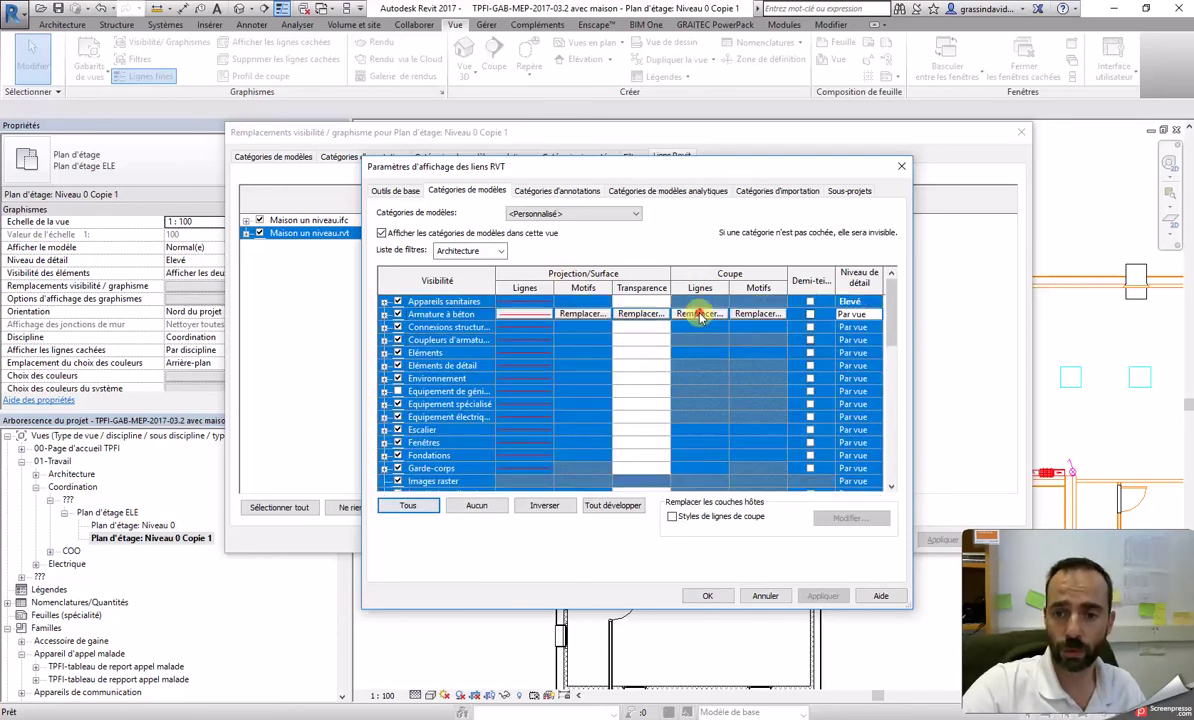
{"action": "left_click", "coordinate": [700, 314]}
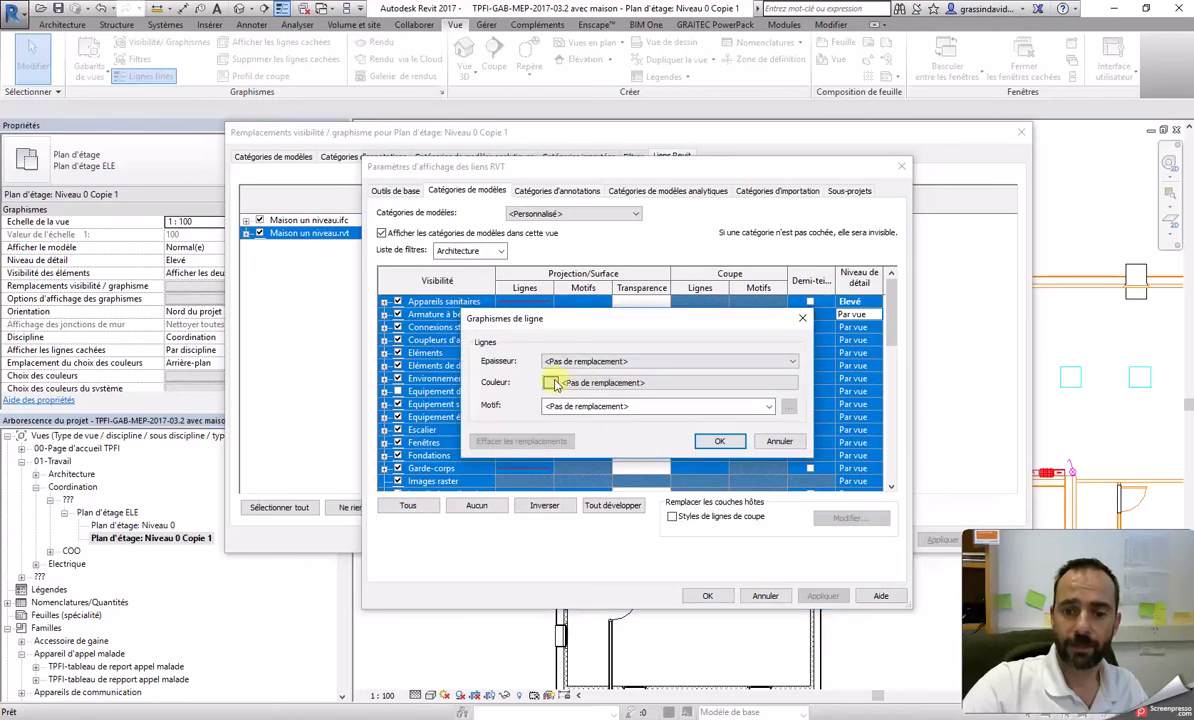
{"action": "left_click", "coordinate": [554, 383]}
{"action": "left_click_drag", "start_coordinate": [570, 252], "coordinate": [705, 270]}
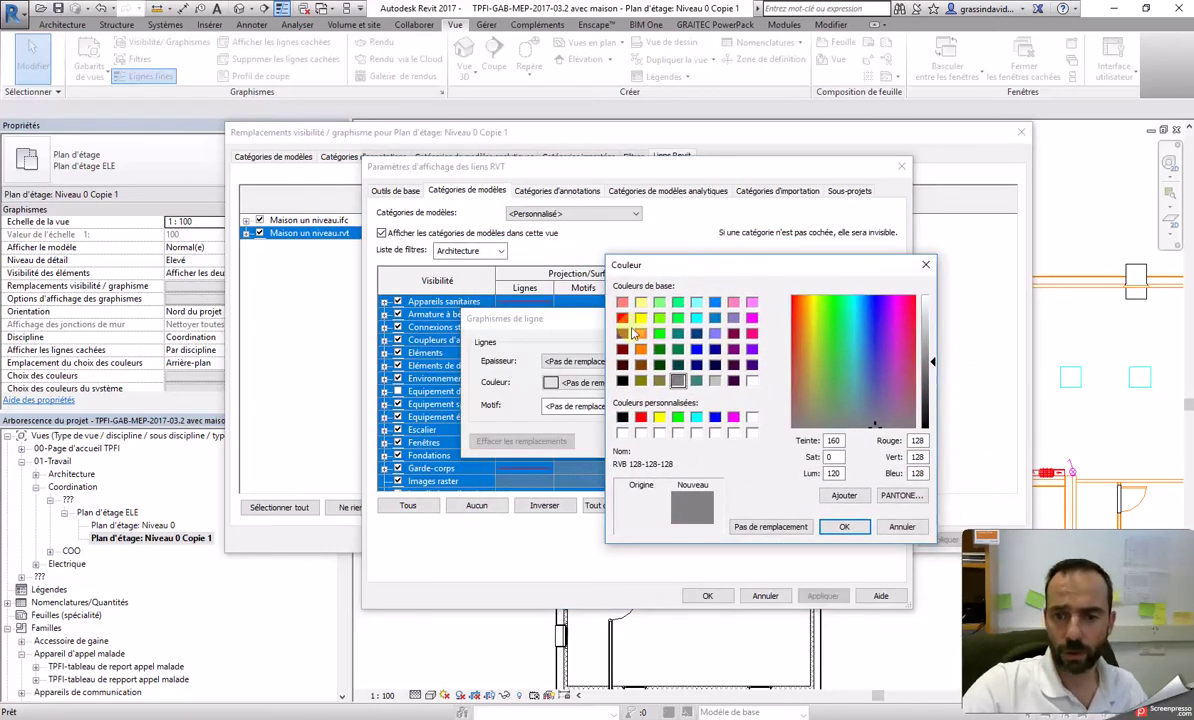
{"action": "left_click", "coordinate": [622, 317]}
{"action": "left_click", "coordinate": [845, 528]}
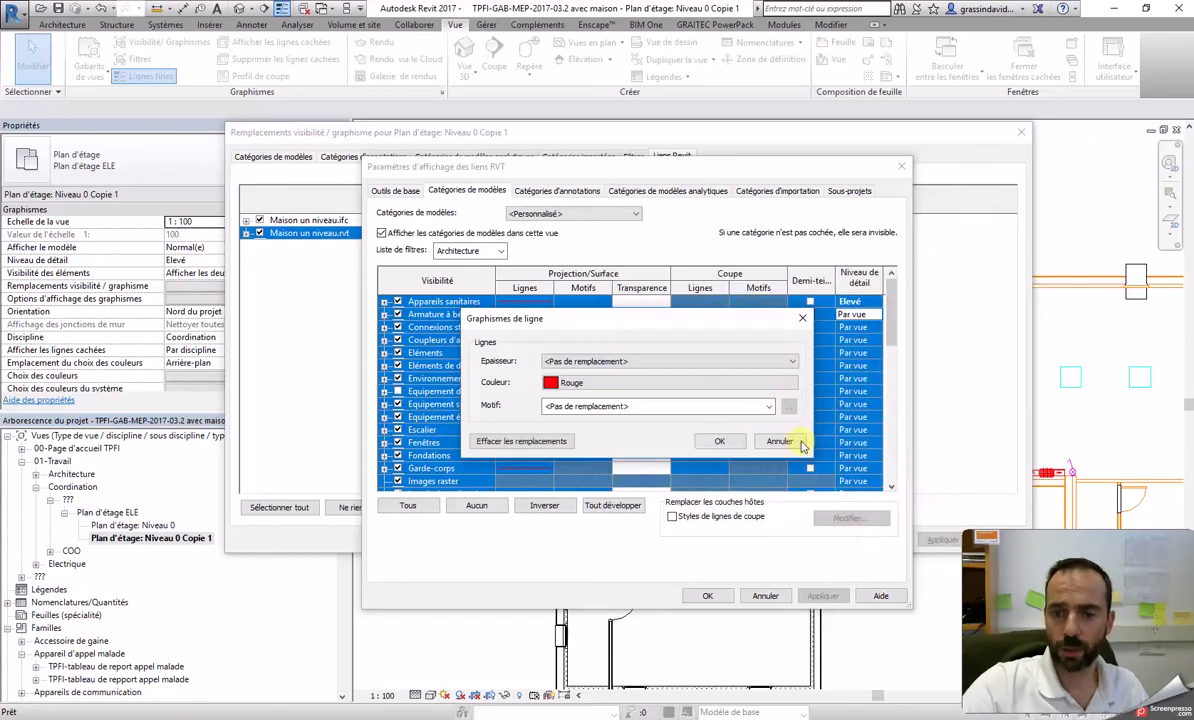
{"action": "left_click", "coordinate": [714, 440]}
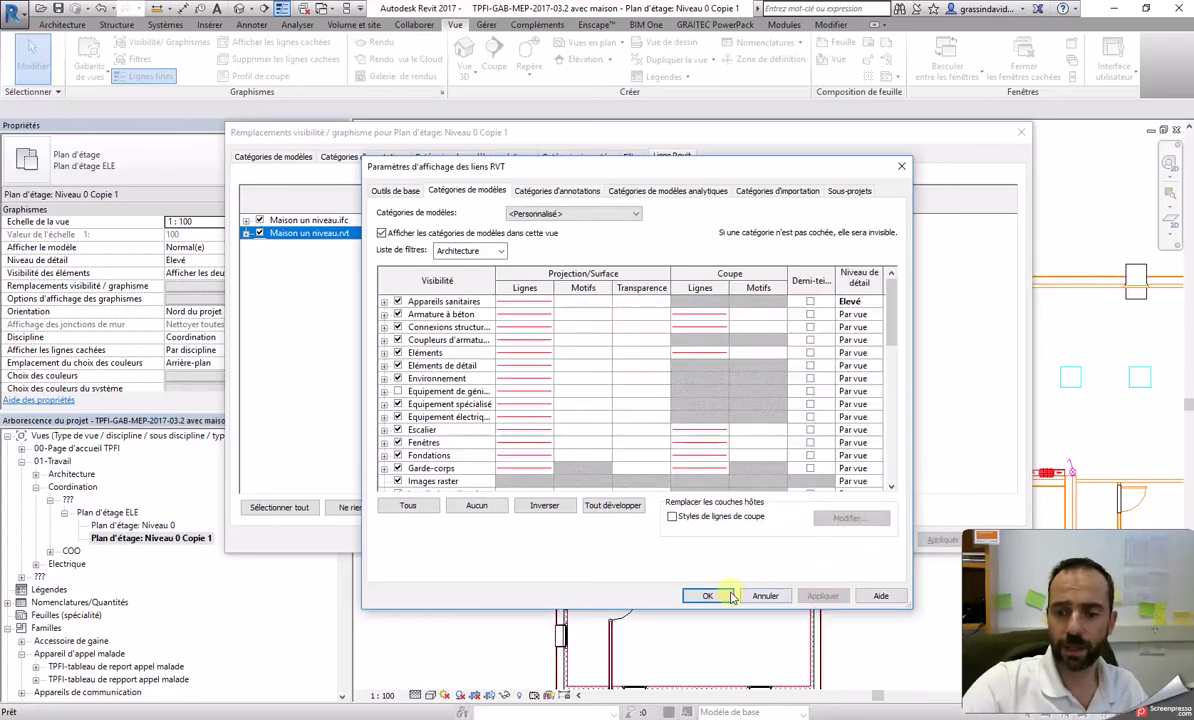
{"action": "left_click", "coordinate": [707, 595]}
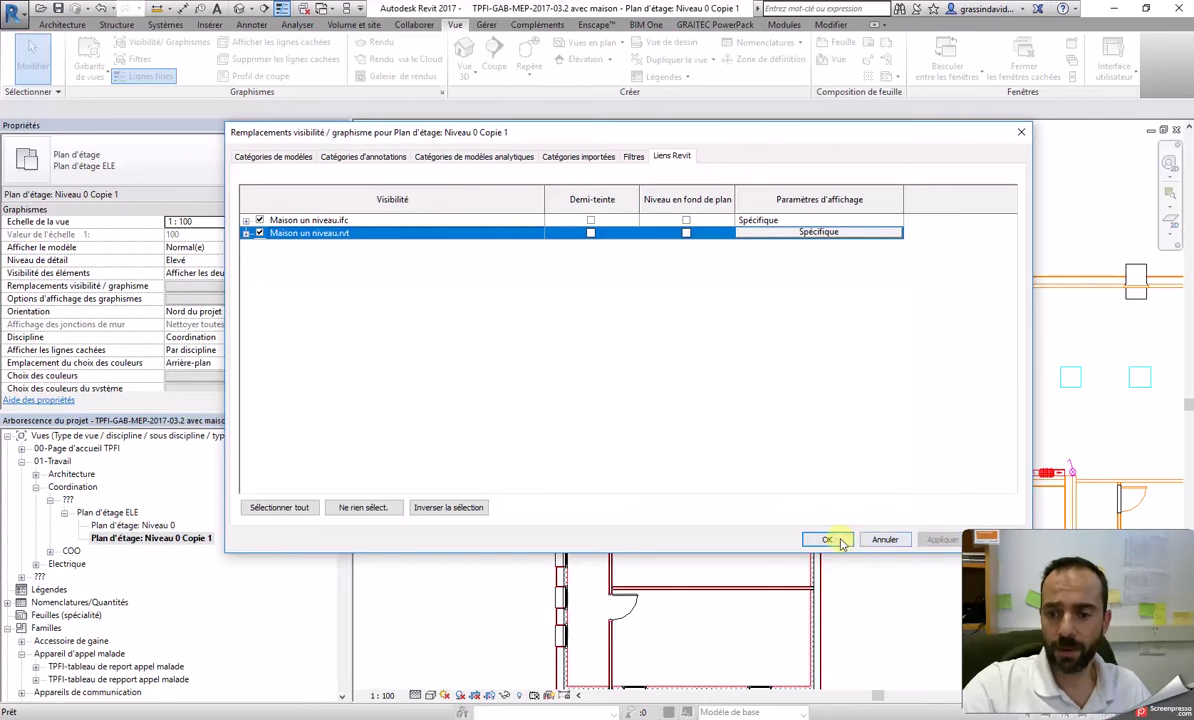
{"action": "left_click", "coordinate": [829, 539]}
Step: Examine the line colours of the RVT house's walls, doors and windows up close and compare it with the IFC house
{"action": "scroll", "coordinate": [688, 548], "scroll_direction": "up", "scroll_amount": 8}
{"action": "scroll", "coordinate": [751, 360], "scroll_direction": "down", "scroll_amount": 1}
{"action": "scroll", "coordinate": [720, 264], "scroll_direction": "up", "scroll_amount": 3}
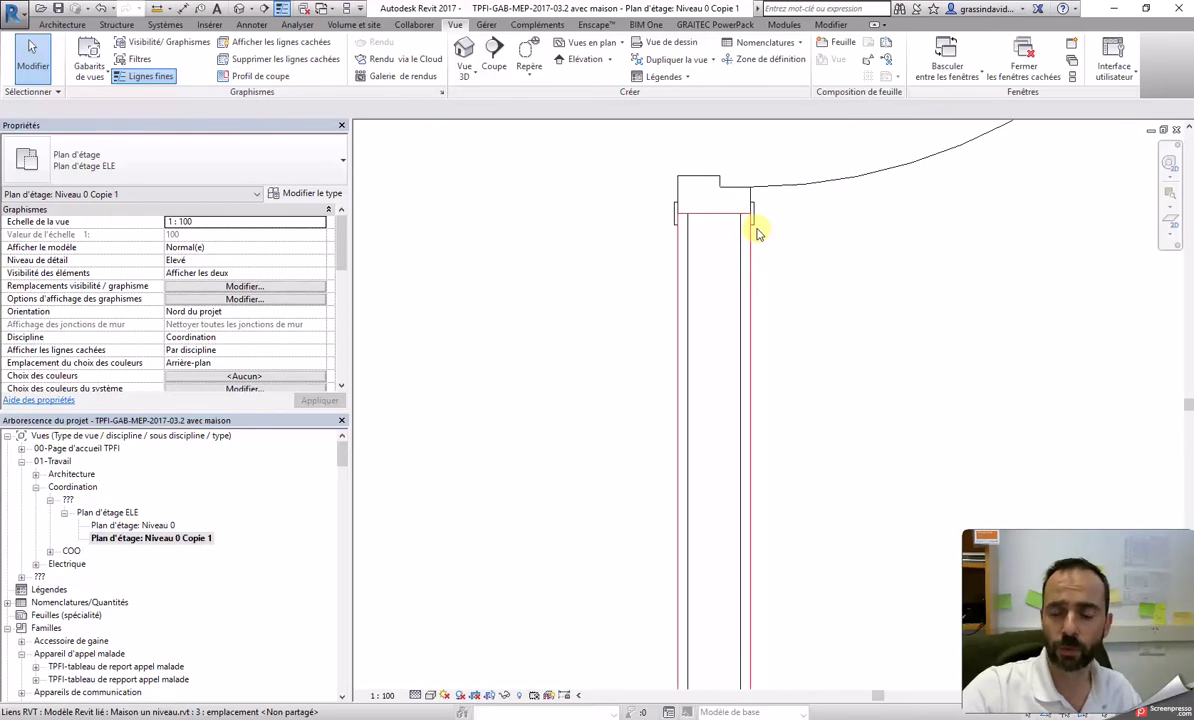
{"action": "scroll", "coordinate": [757, 240], "scroll_direction": "down", "scroll_amount": 5}
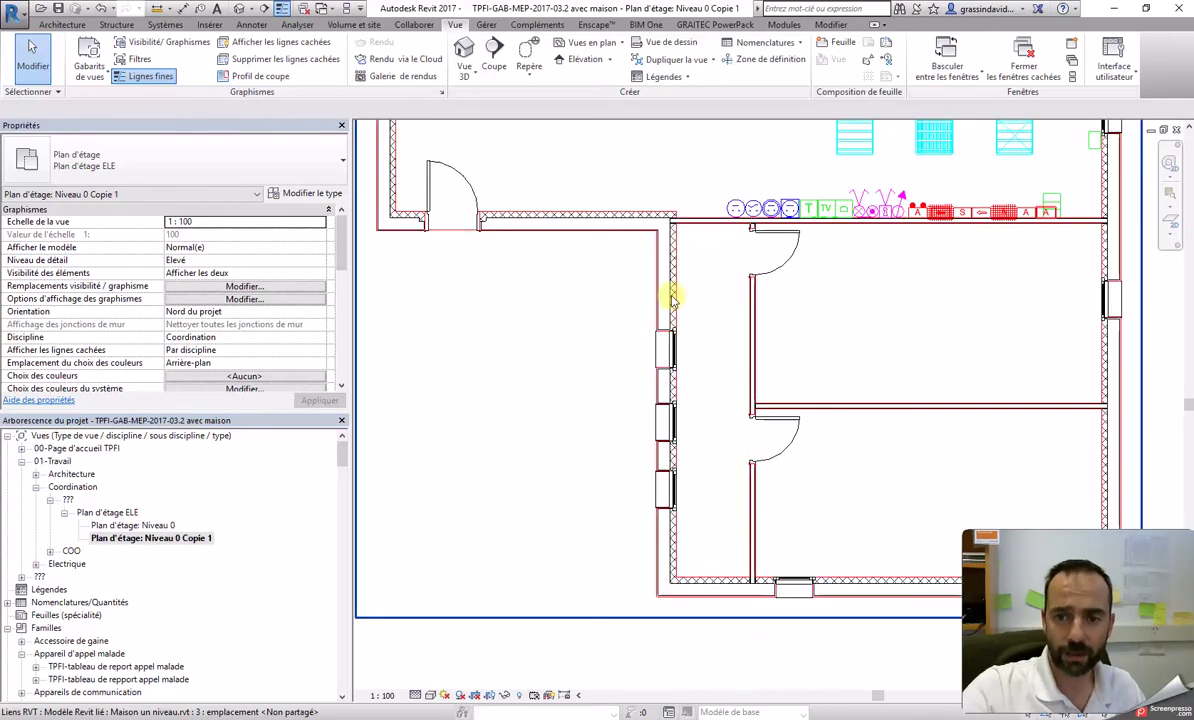
{"action": "scroll", "coordinate": [757, 327], "scroll_direction": "up", "scroll_amount": 3}
{"action": "scroll", "coordinate": [759, 363], "scroll_direction": "down", "scroll_amount": 2}
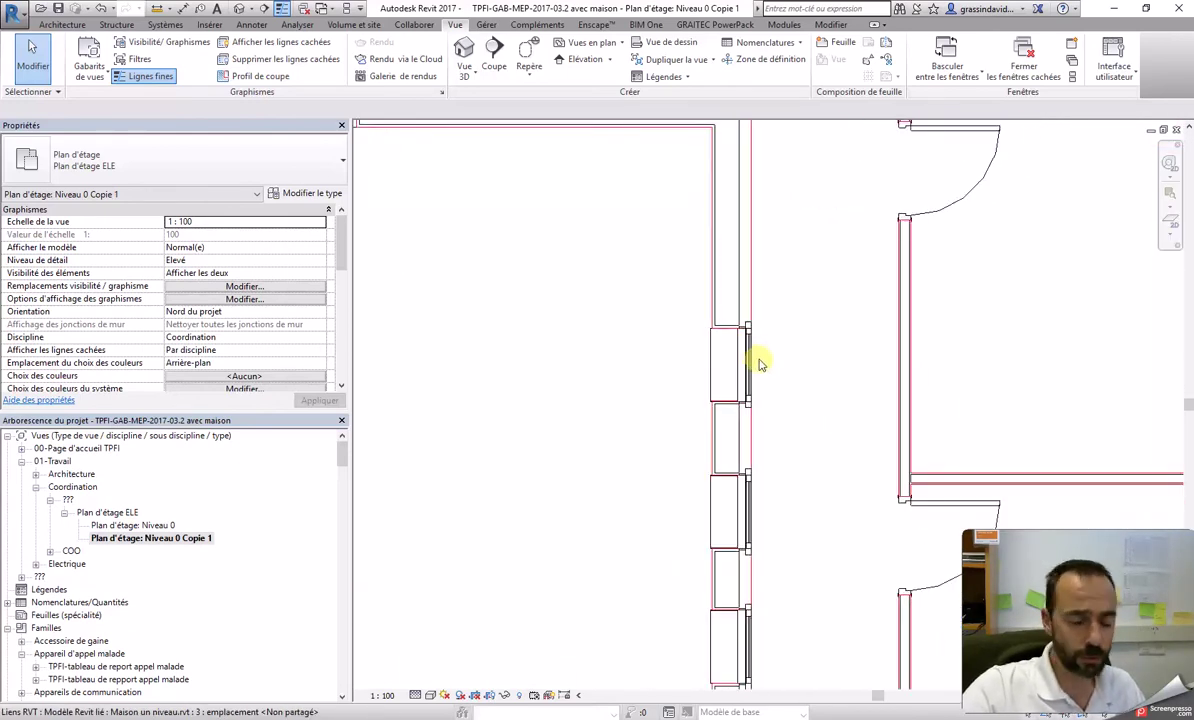
{"action": "scroll", "coordinate": [759, 363], "scroll_direction": "down", "scroll_amount": 3}
{"action": "scroll", "coordinate": [758, 348], "scroll_direction": "up", "scroll_amount": 1}
{"action": "scroll", "coordinate": [700, 422], "scroll_direction": "down", "scroll_amount": 1}
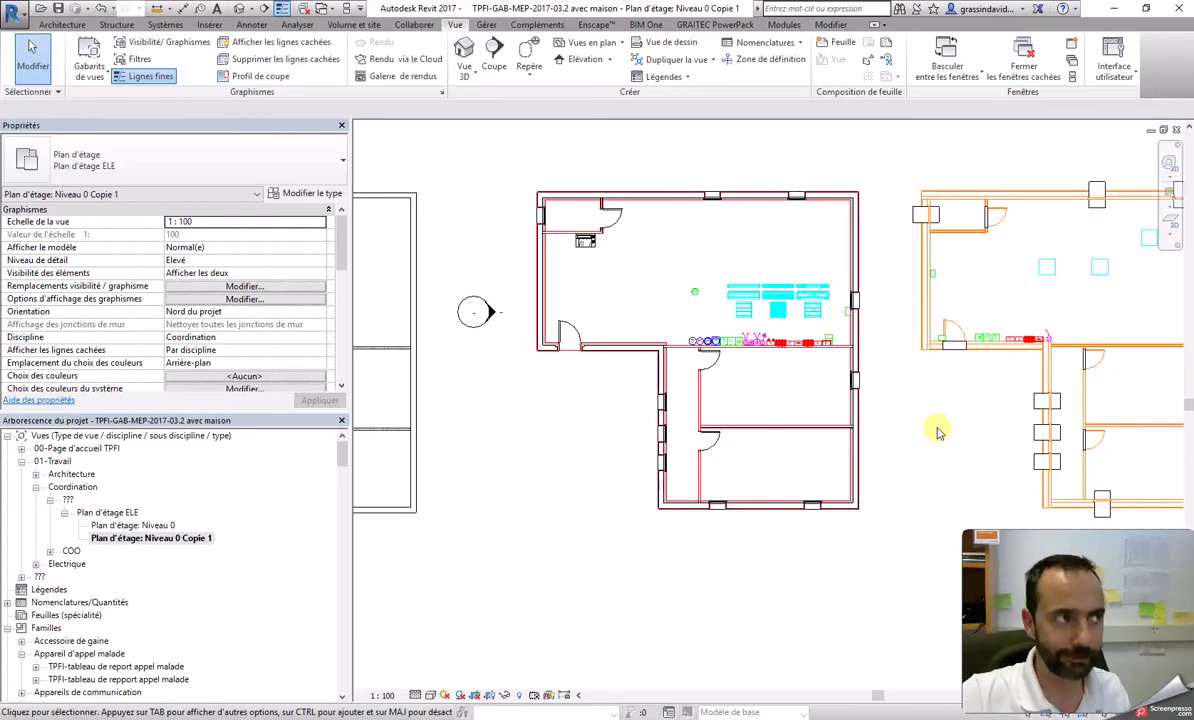
Step: Open the Revit link overrides of Niveau 0 Copie 1 again and display the model categories of Maison un niveau.rvt
{"action": "key", "text": "v"}
{"action": "key", "text": "v"}
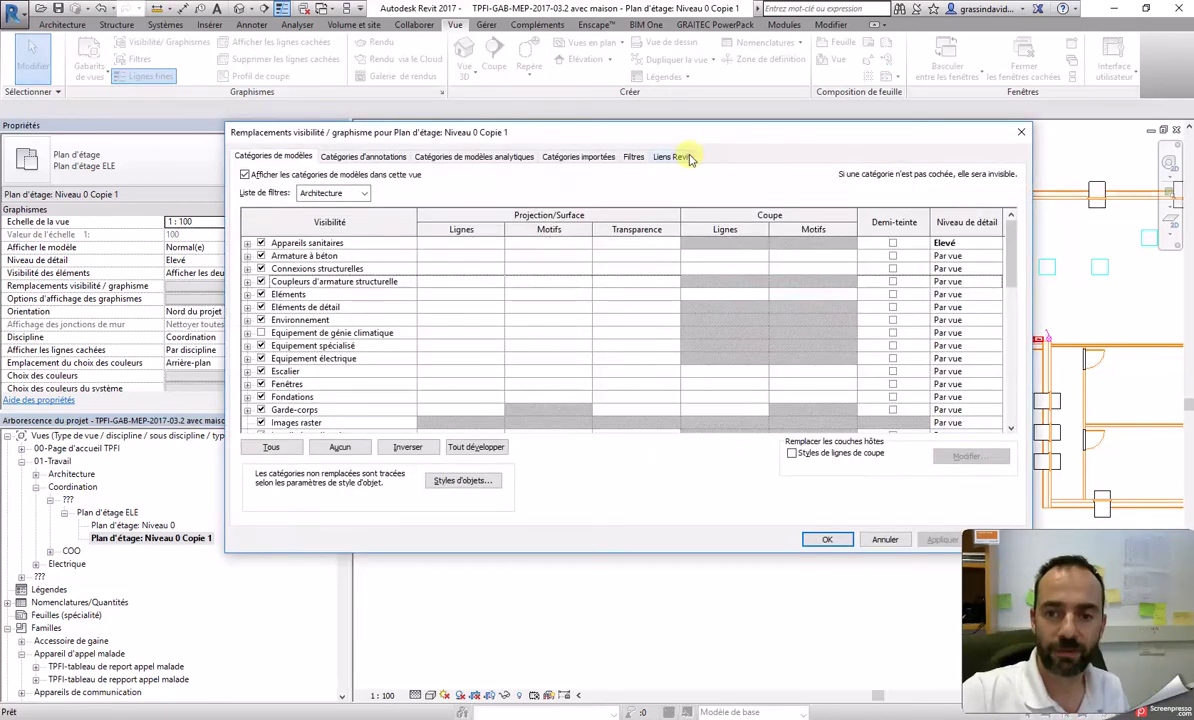
{"action": "left_click", "coordinate": [689, 158]}
{"action": "left_click", "coordinate": [779, 233]}
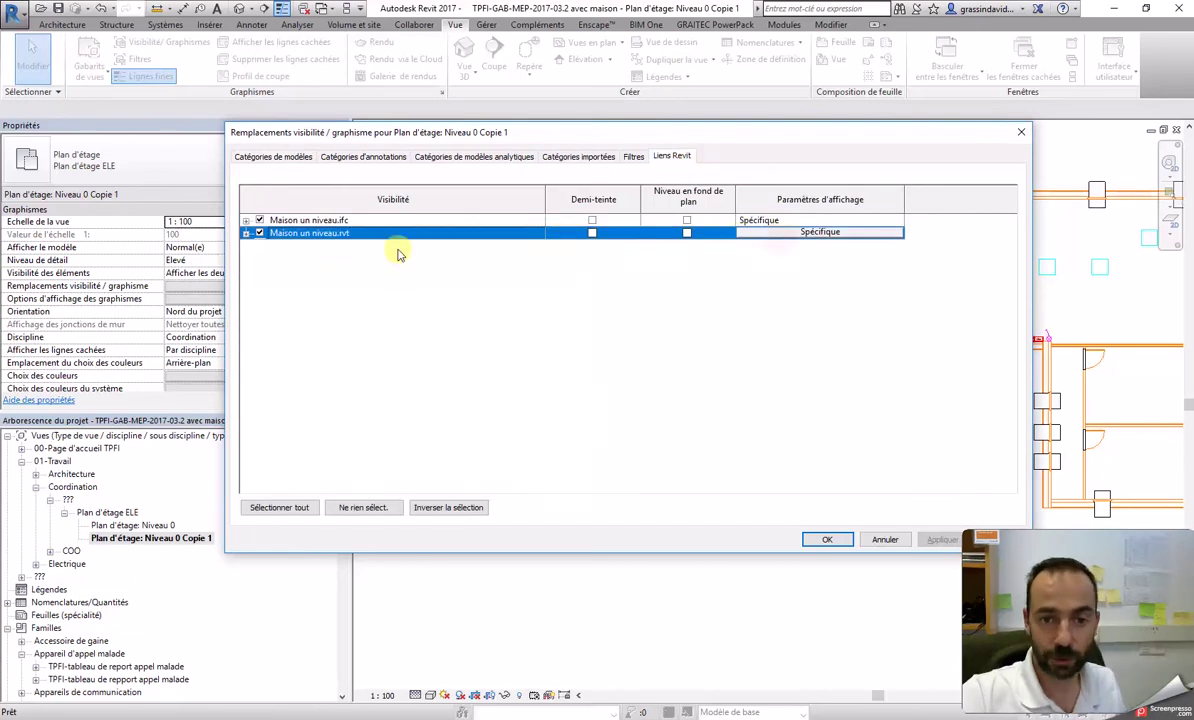
{"action": "left_click", "coordinate": [779, 236]}
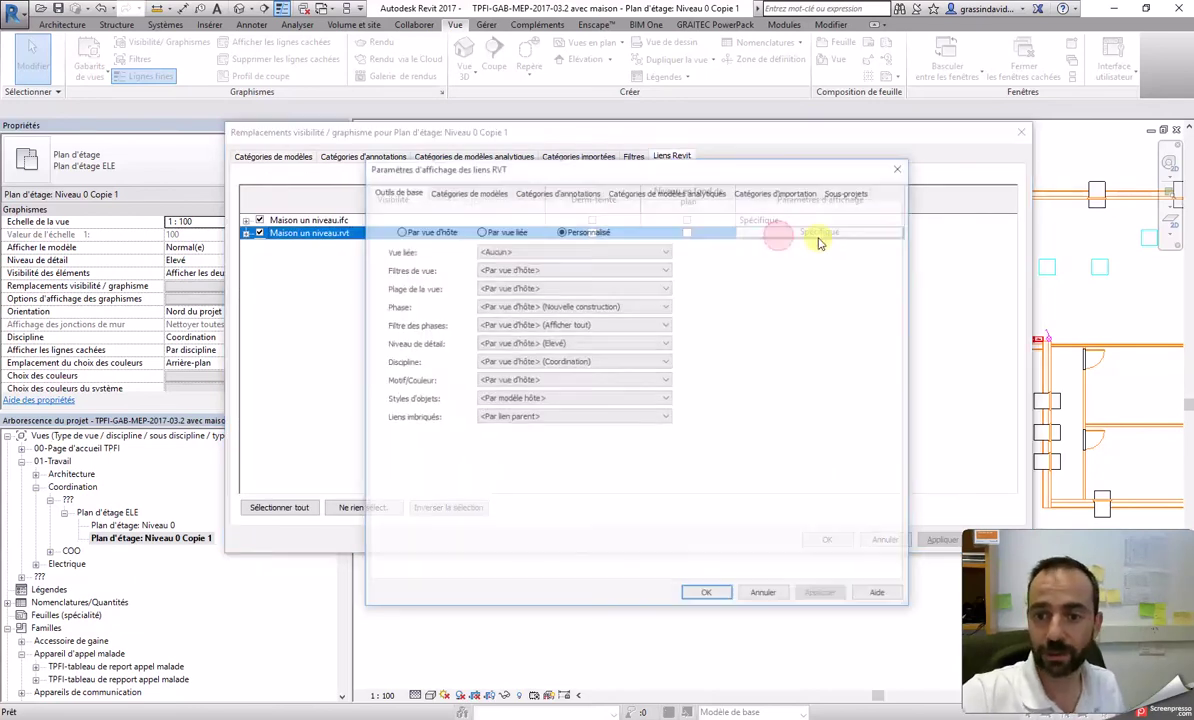
{"action": "left_click", "coordinate": [466, 190]}
{"action": "left_click", "coordinate": [692, 326]}
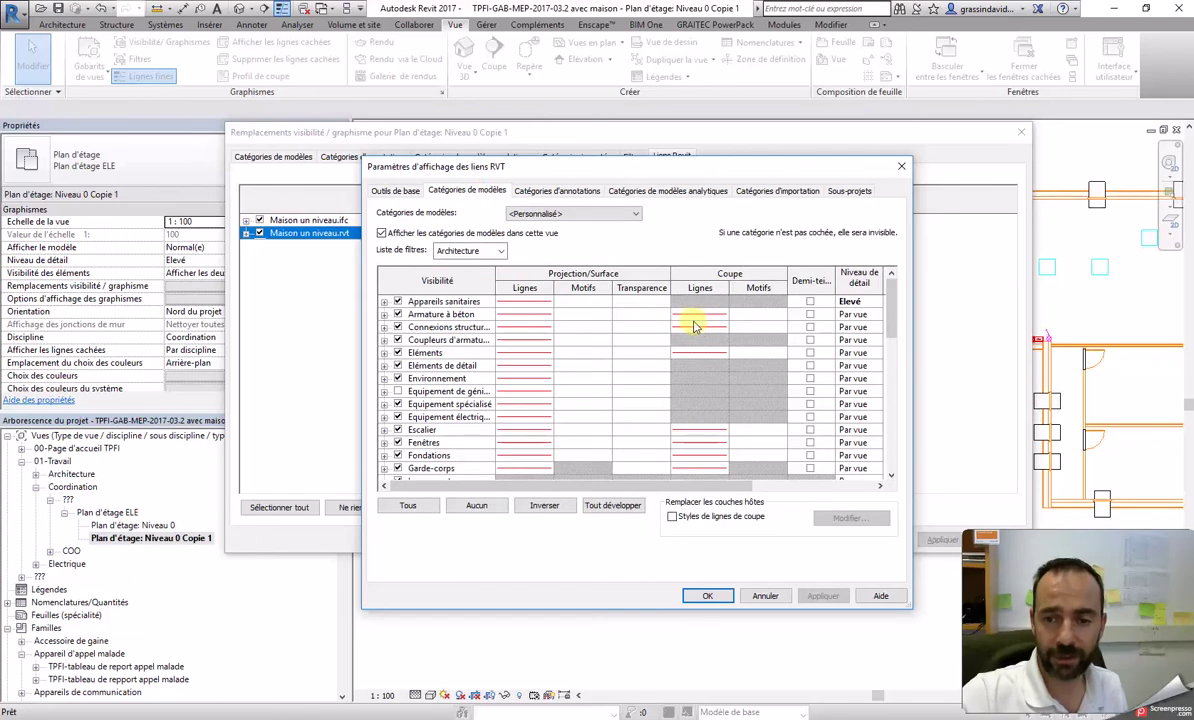
Step: Expand the Ossature, Ouvertures de cages and Panneaux de murs-rideaux categories to inspect the line overrides of their subcategories
{"action": "scroll", "coordinate": [600, 358], "scroll_direction": "down", "scroll_amount": 6}
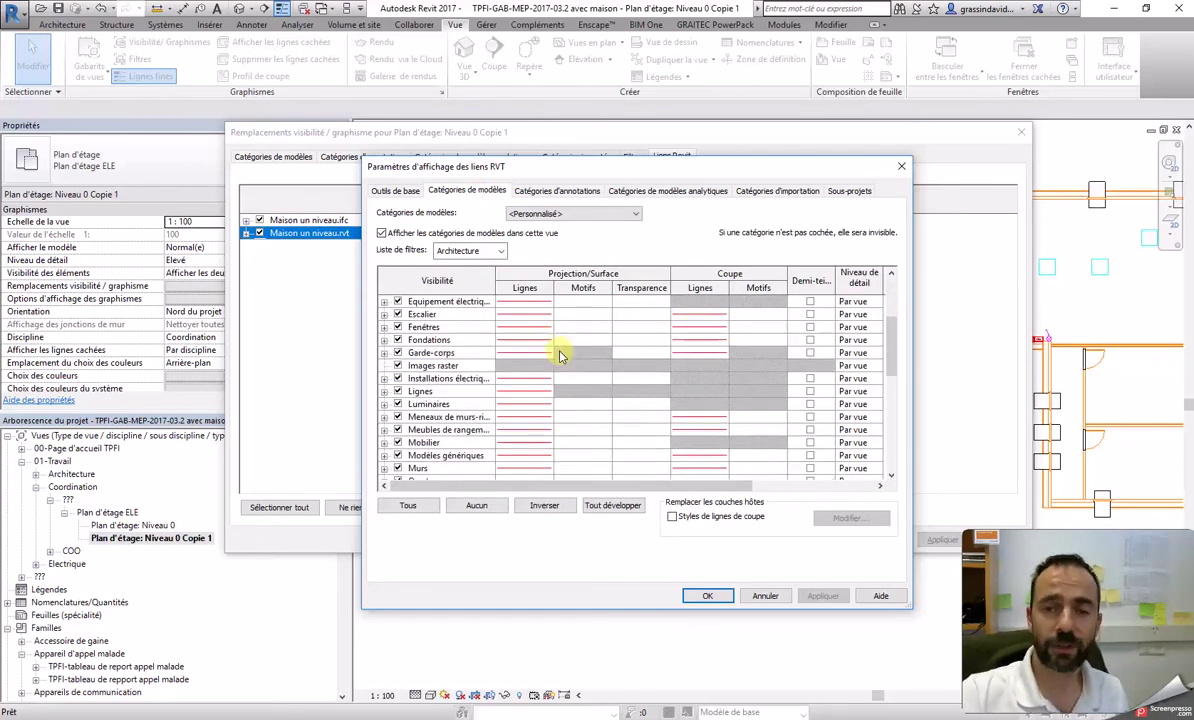
{"action": "scroll", "coordinate": [561, 360], "scroll_direction": "down", "scroll_amount": 3}
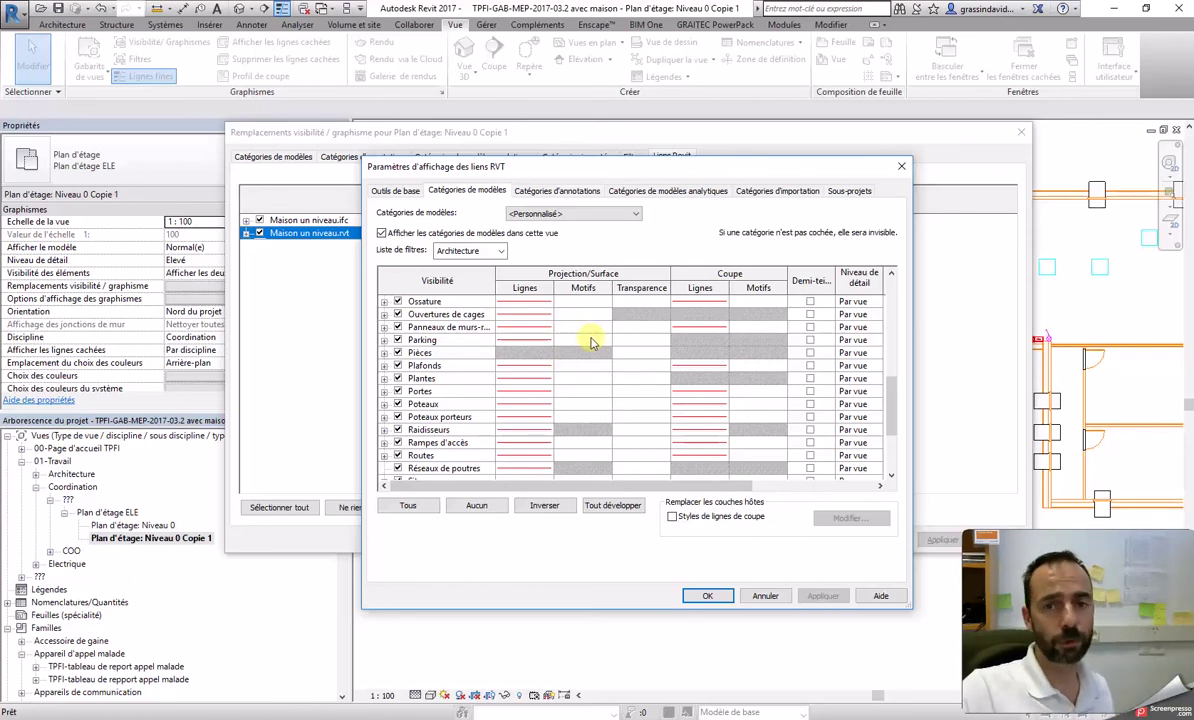
{"action": "left_click", "coordinate": [384, 302]}
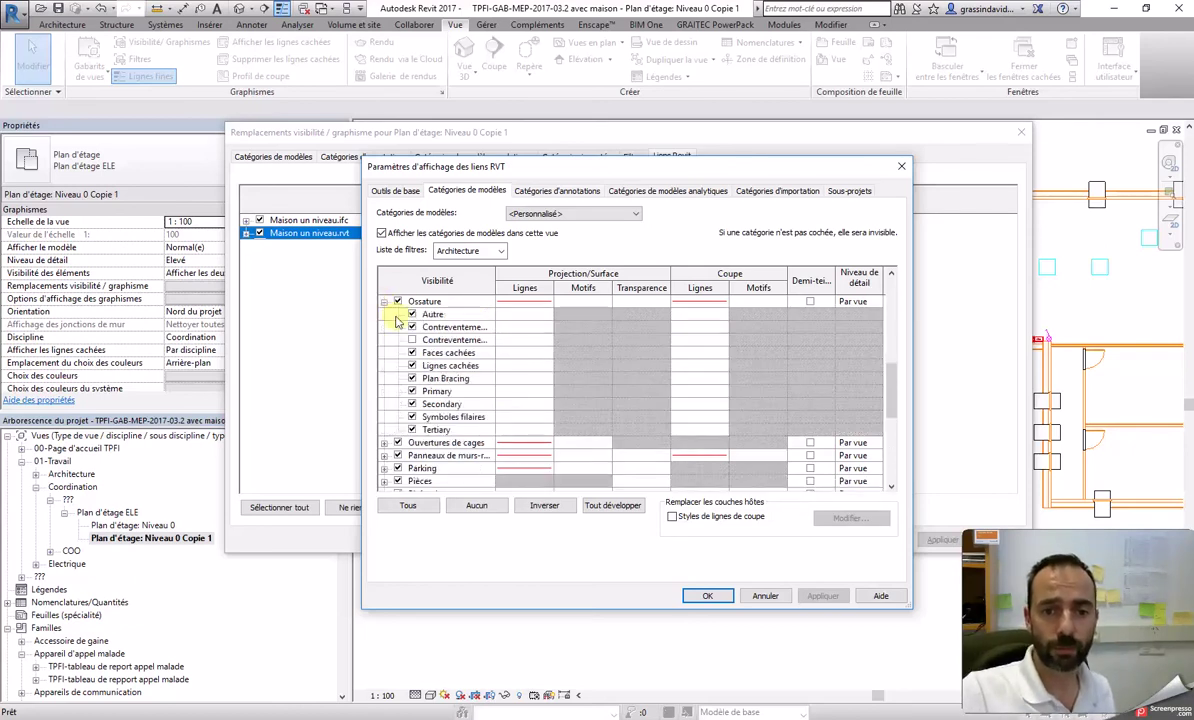
{"action": "left_click", "coordinate": [384, 443]}
{"action": "left_click", "coordinate": [384, 468]}
{"action": "scroll", "coordinate": [476, 397], "scroll_direction": "down", "scroll_amount": 1}
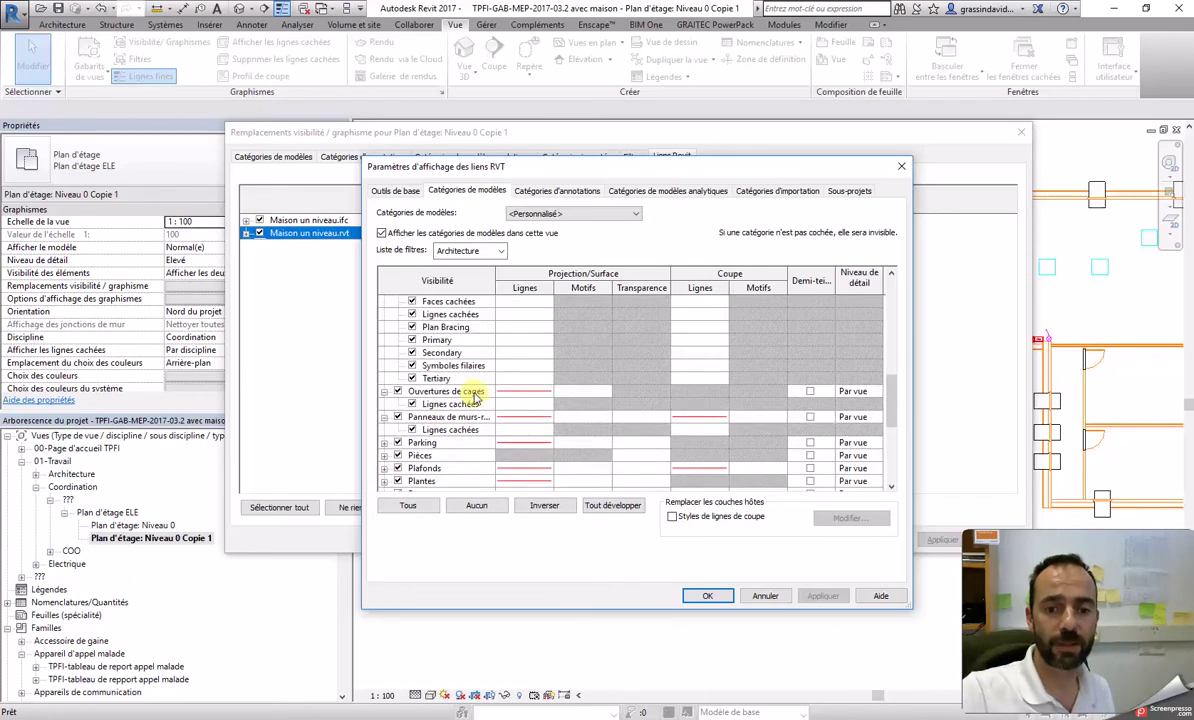
Step: Expand all model categories of the Maison un niveau.rvt link and select every category and subcategory
{"action": "scroll", "coordinate": [476, 397], "scroll_direction": "down", "scroll_amount": 1}
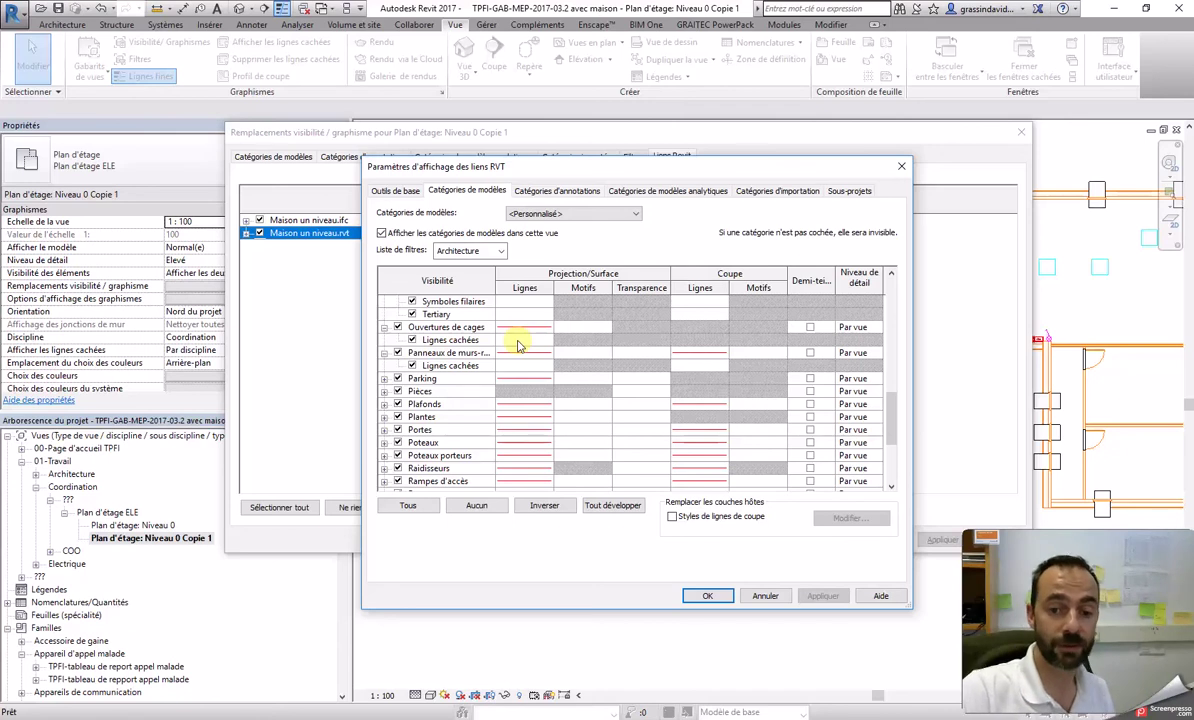
{"action": "left_click", "coordinate": [620, 506]}
{"action": "scroll", "coordinate": [565, 410], "scroll_direction": "down", "scroll_amount": 4}
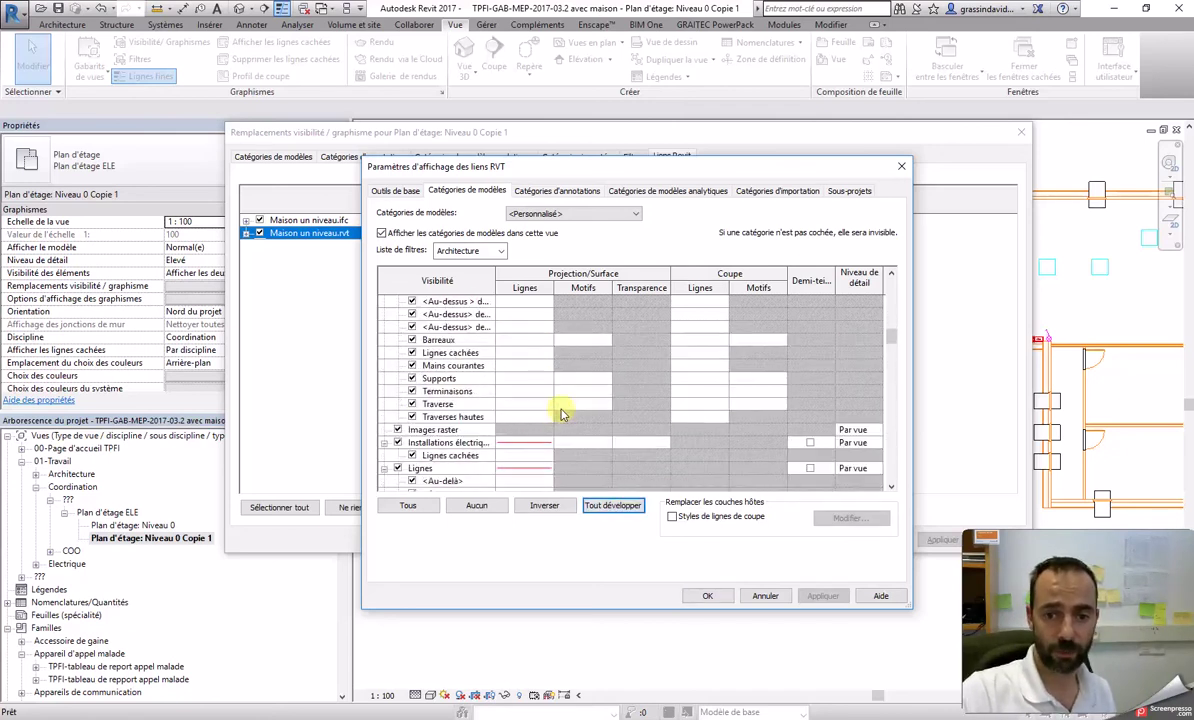
{"action": "scroll", "coordinate": [562, 414], "scroll_direction": "down", "scroll_amount": 5}
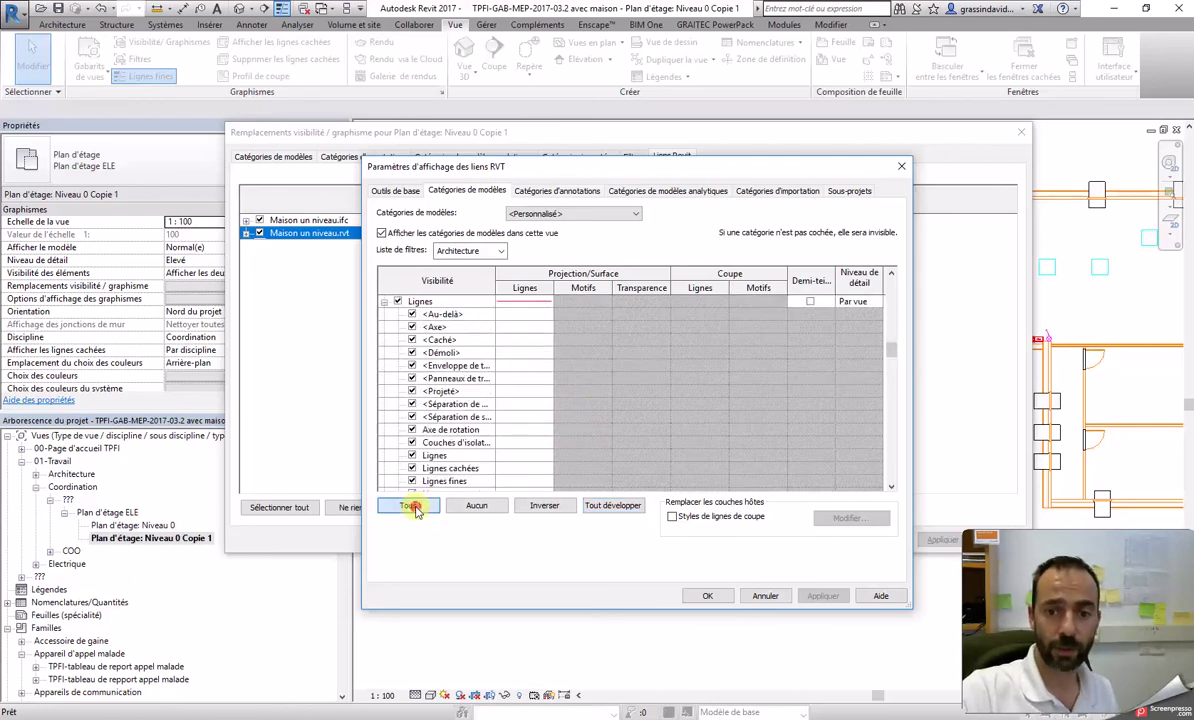
{"action": "left_click", "coordinate": [408, 506]}
{"action": "scroll", "coordinate": [615, 405], "scroll_direction": "up", "scroll_amount": 3}
{"action": "scroll", "coordinate": [615, 405], "scroll_direction": "up", "scroll_amount": 10}
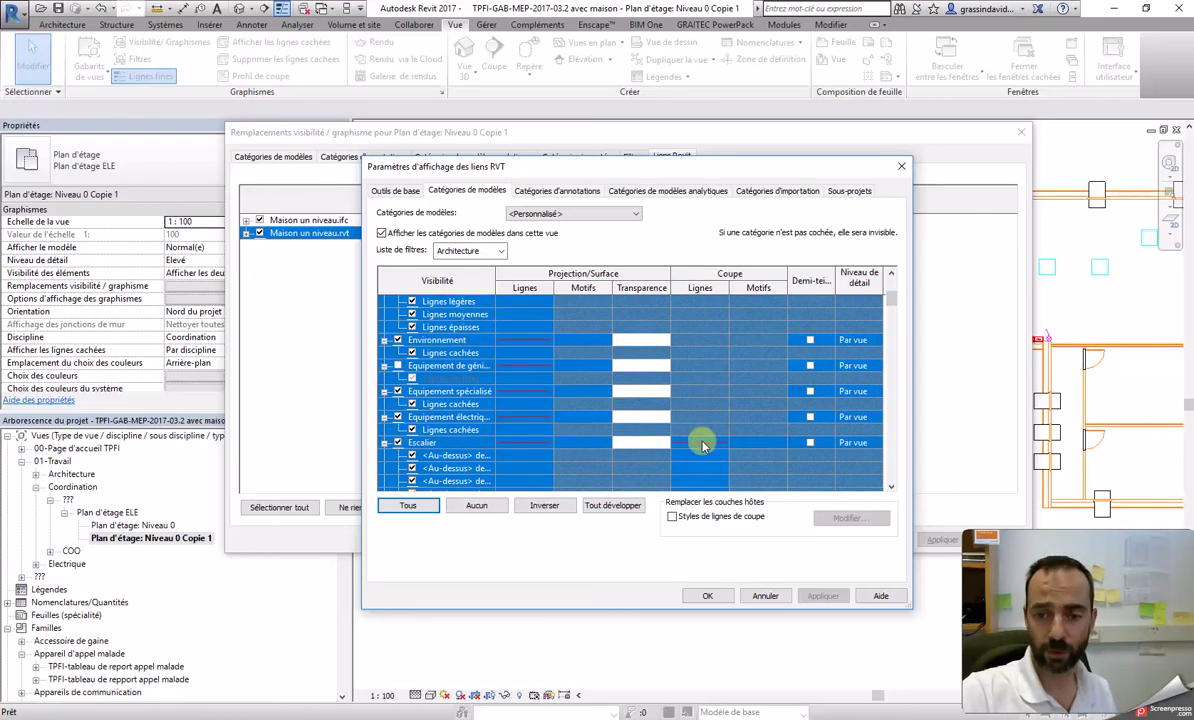
Step: Override the cut line colour of all selected categories and subcategories with Rouge, then apply and confirm the link and view overrides
{"action": "left_click", "coordinate": [703, 446]}
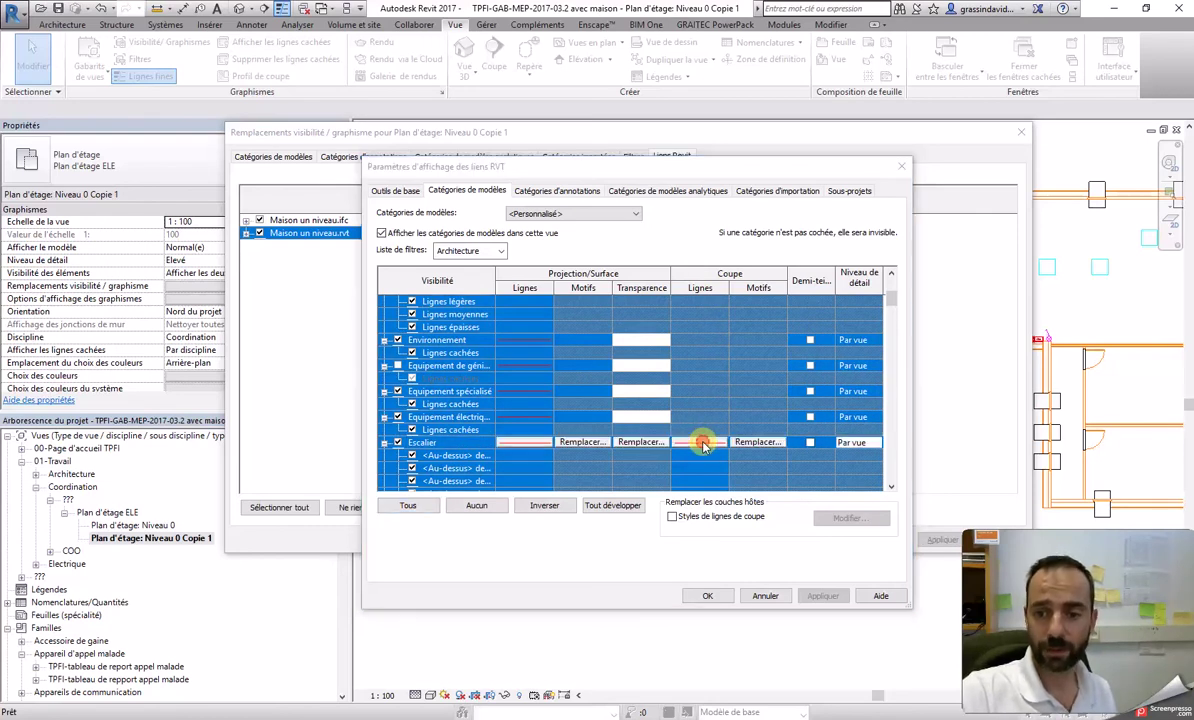
{"action": "left_click", "coordinate": [705, 443]}
{"action": "left_click", "coordinate": [592, 381]}
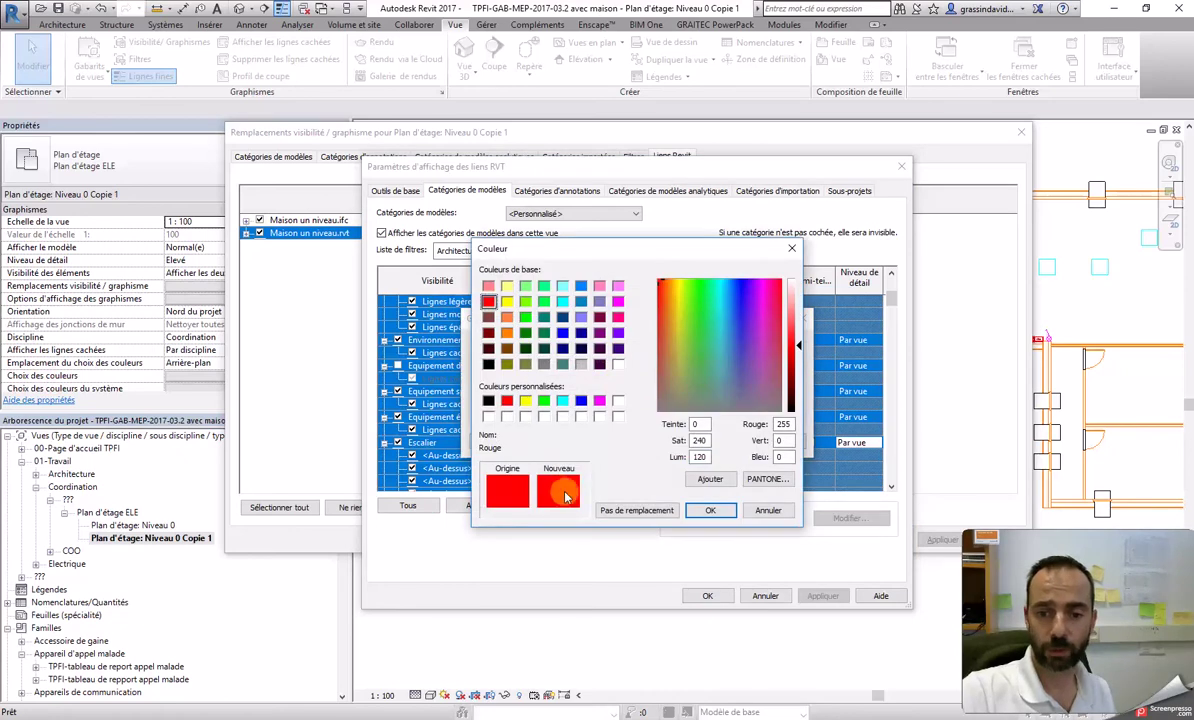
{"action": "left_click", "coordinate": [508, 402]}
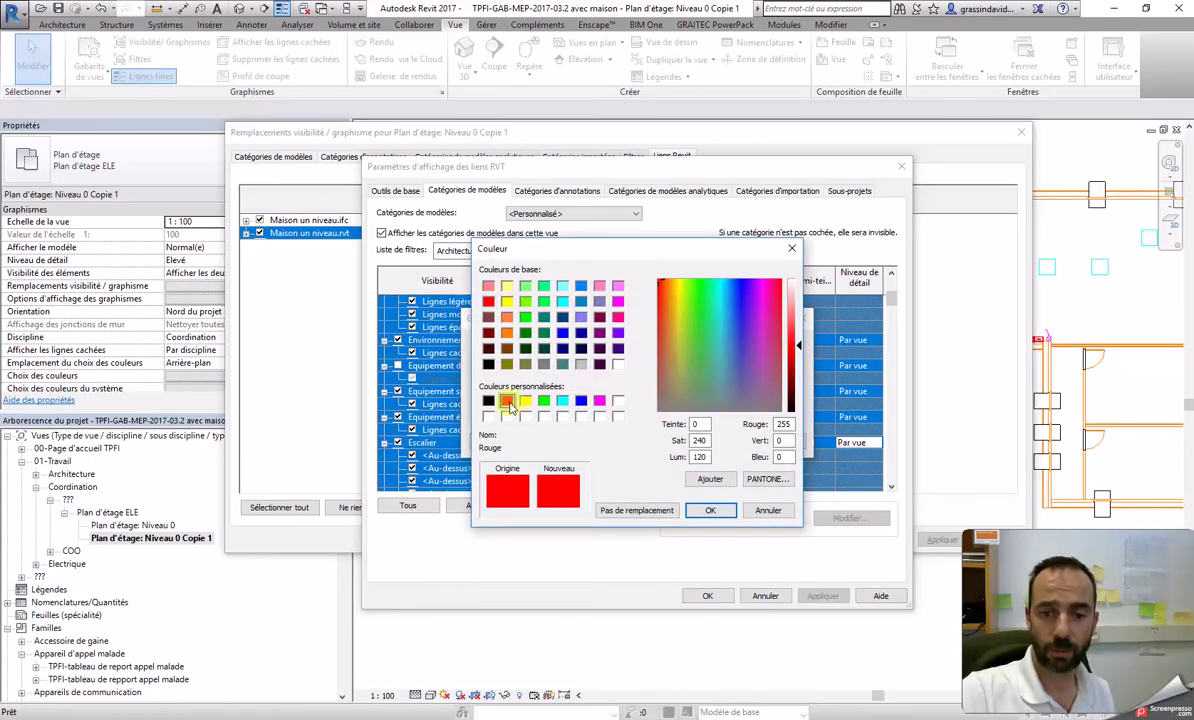
{"action": "left_click", "coordinate": [726, 512]}
{"action": "left_click", "coordinate": [722, 443]}
{"action": "left_click", "coordinate": [824, 596]}
{"action": "left_click", "coordinate": [707, 596]}
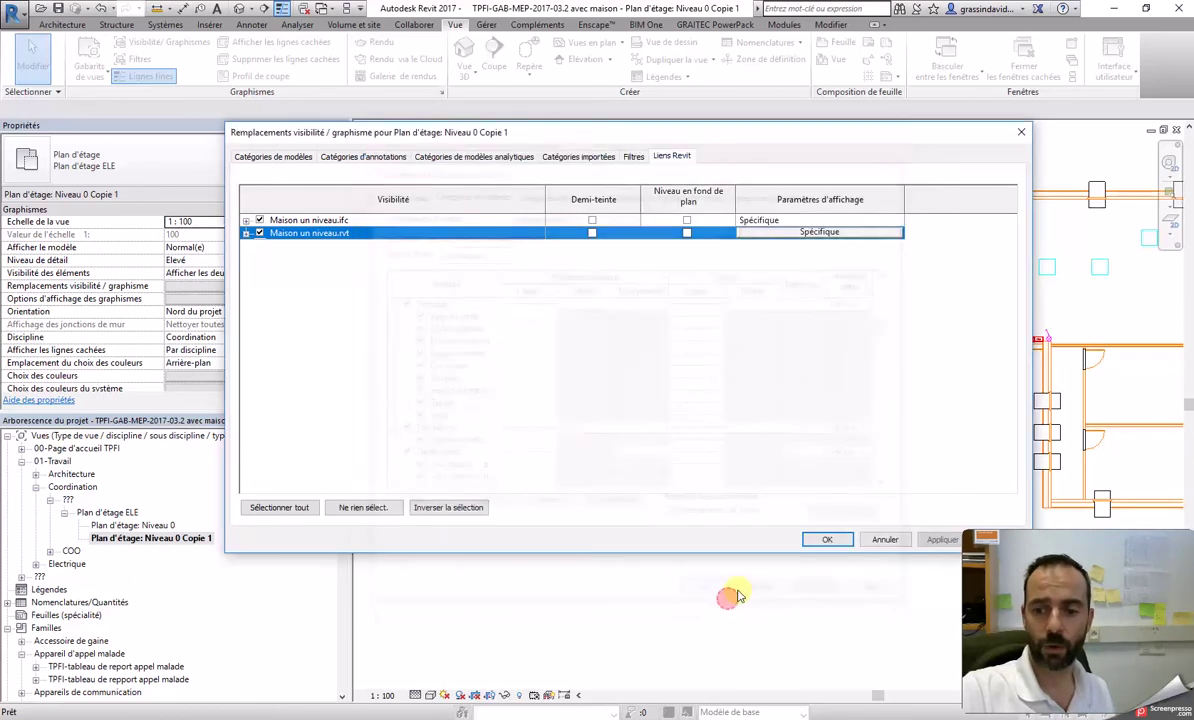
{"action": "left_click", "coordinate": [827, 539]}
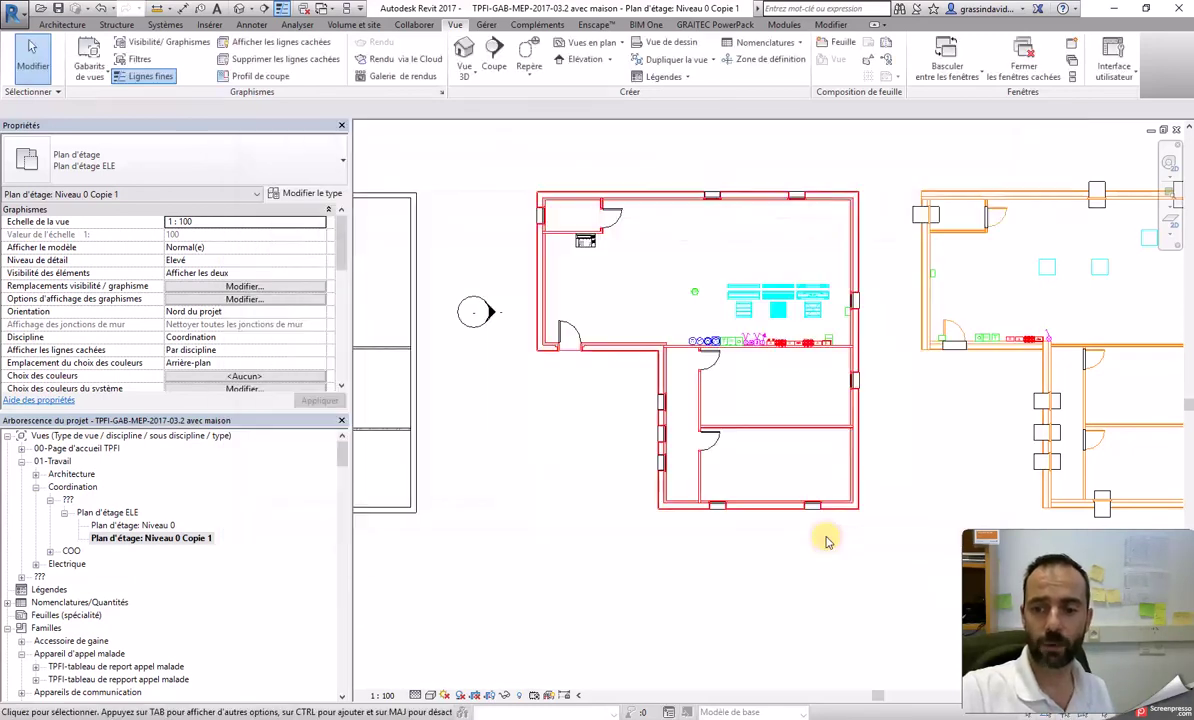
Step: Examine the RVT house up close, checking the line colours of its doors and windows and the wall hatching
{"action": "scroll", "coordinate": [643, 417], "scroll_direction": "up", "scroll_amount": 3}
{"action": "scroll", "coordinate": [643, 417], "scroll_direction": "down", "scroll_amount": 4}
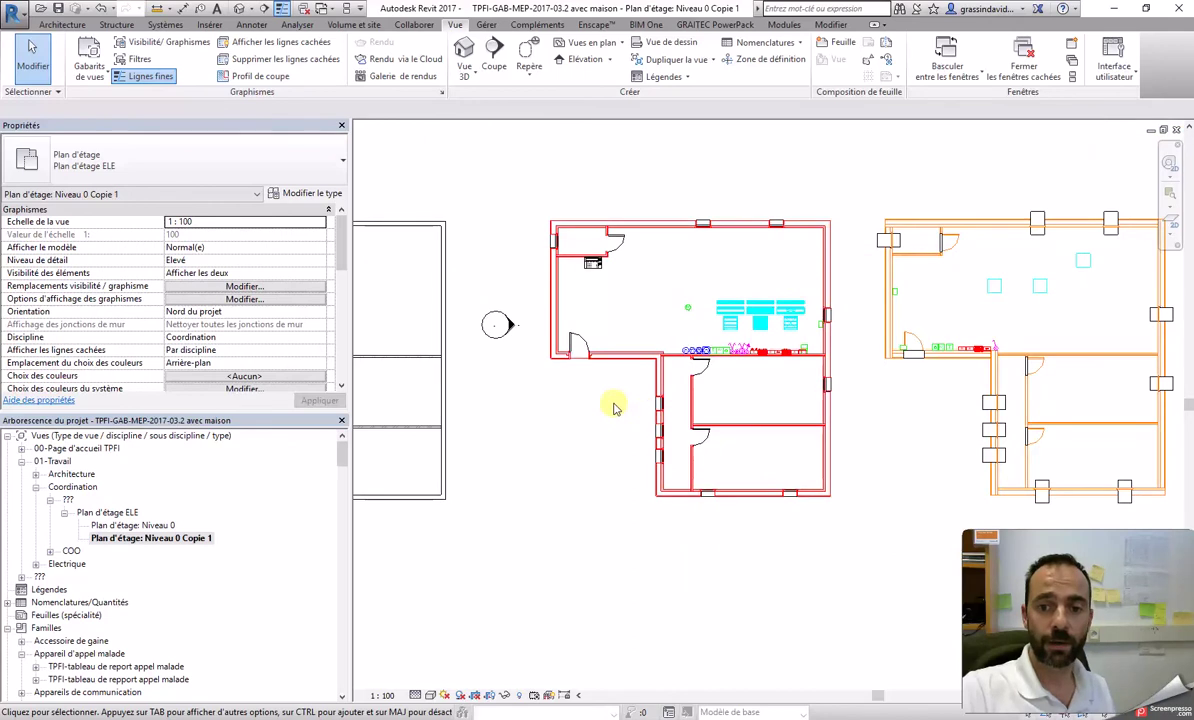
{"action": "scroll", "coordinate": [698, 385], "scroll_direction": "up", "scroll_amount": 6}
{"action": "scroll", "coordinate": [680, 387], "scroll_direction": "up", "scroll_amount": 2}
{"action": "scroll", "coordinate": [674, 387], "scroll_direction": "down", "scroll_amount": 5}
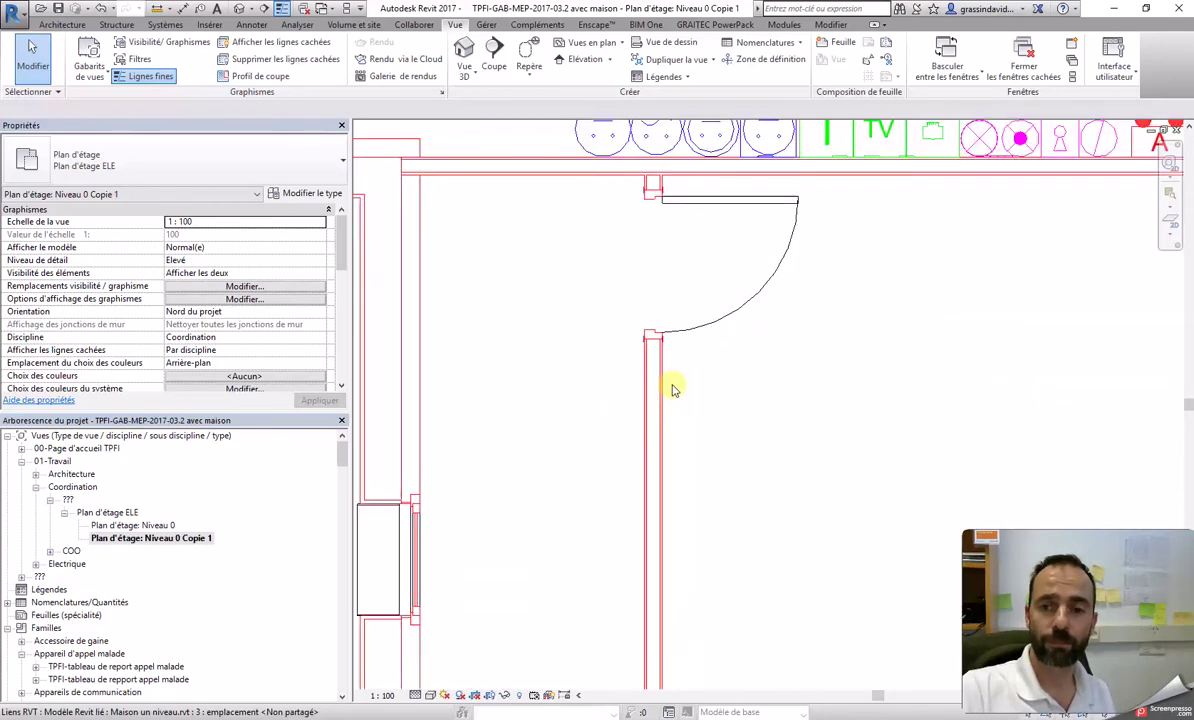
{"action": "scroll", "coordinate": [566, 310], "scroll_direction": "up", "scroll_amount": 5}
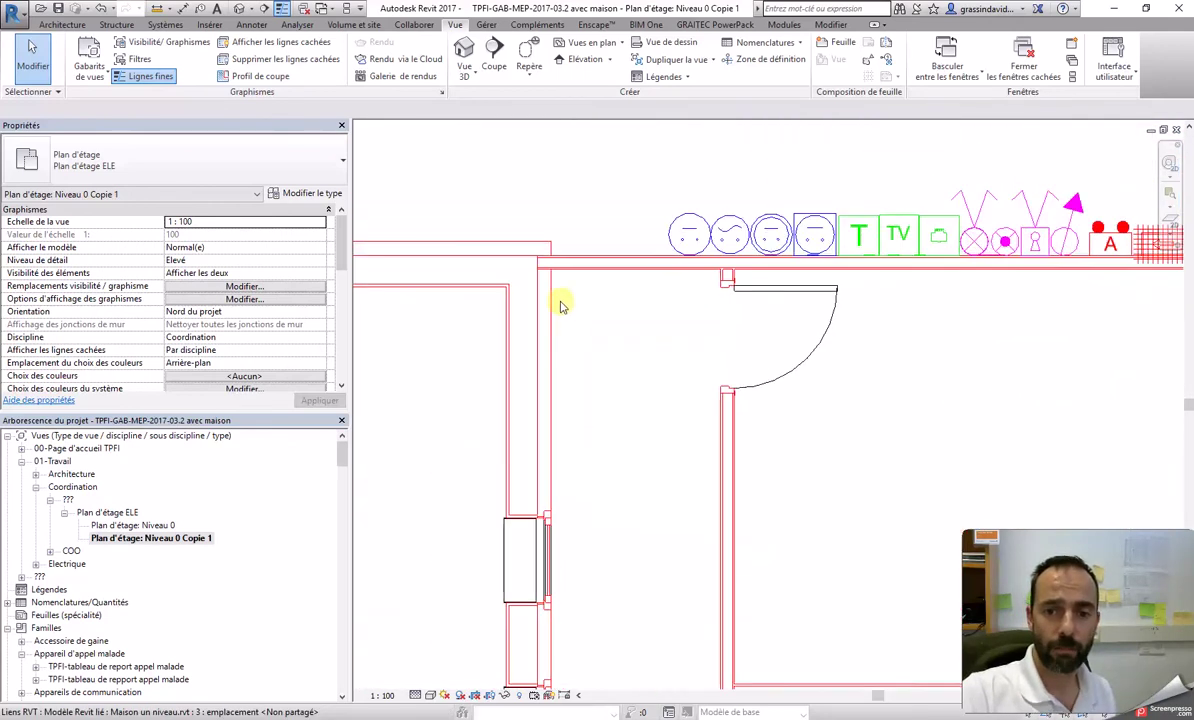
{"action": "scroll", "coordinate": [575, 314], "scroll_direction": "down", "scroll_amount": 1}
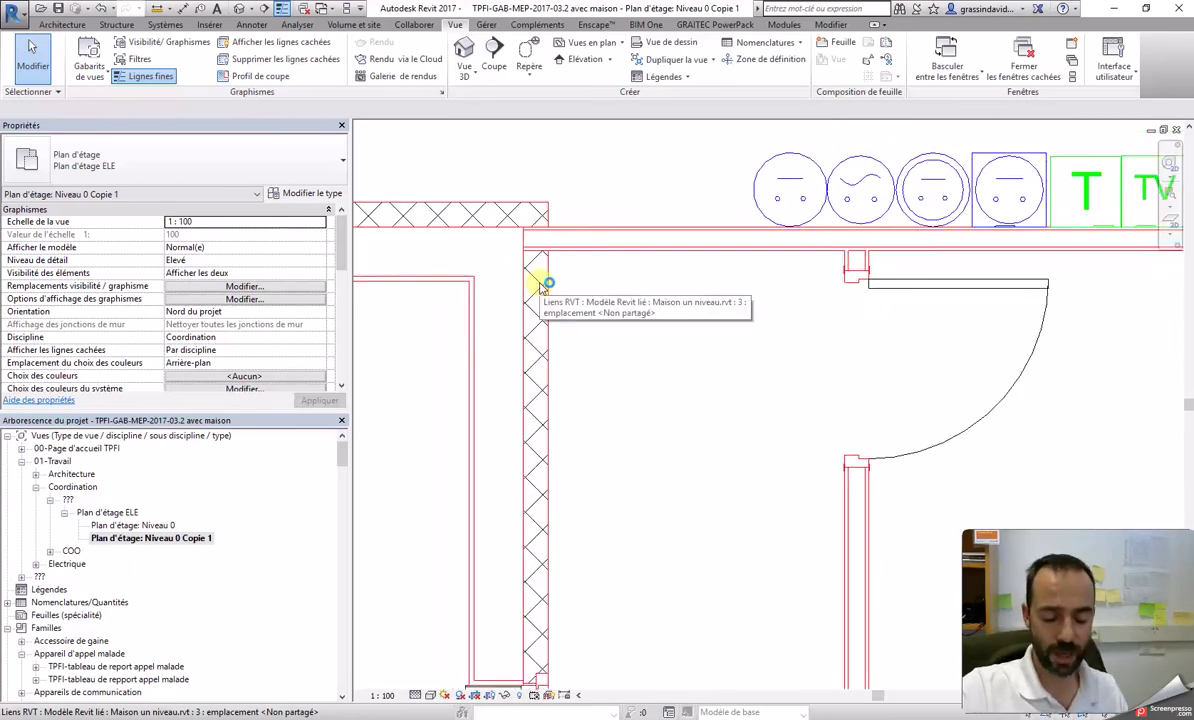
Step: Reopen the model category overrides of the Maison un niveau.rvt link in Niveau 0 Copie 1 and expand all subcategories
{"action": "key", "text": "v"}
{"action": "key", "text": "g"}
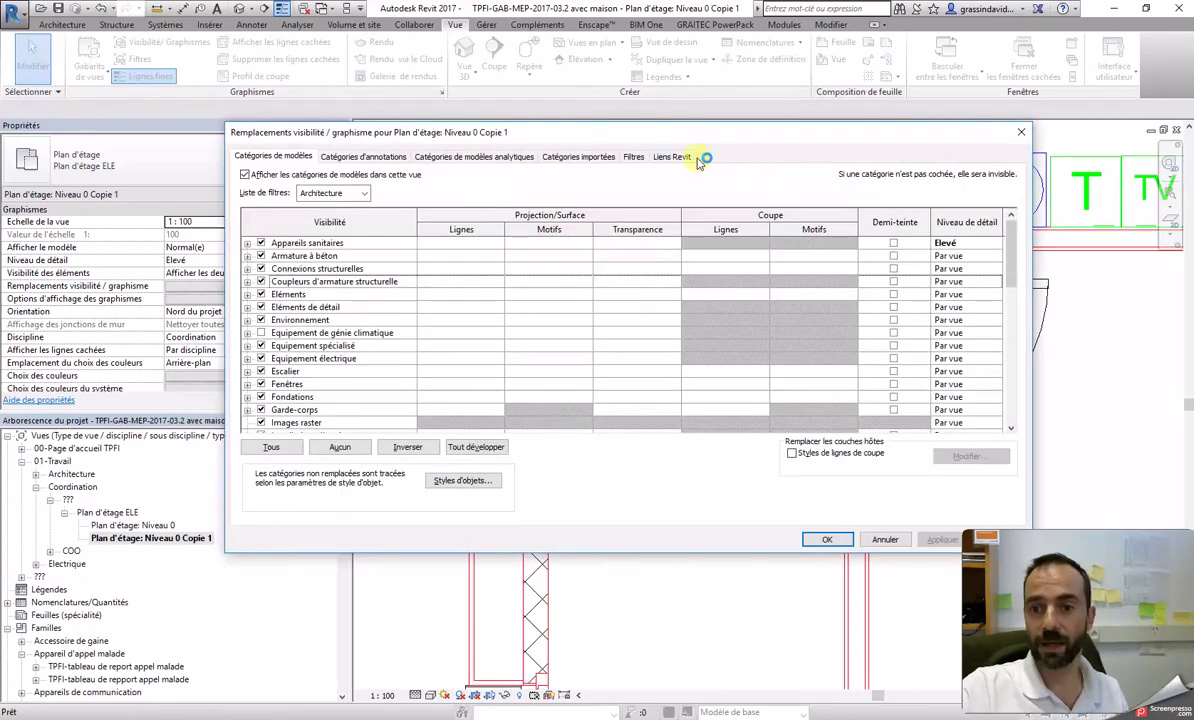
{"action": "left_click", "coordinate": [676, 155]}
{"action": "left_click", "coordinate": [774, 233]}
{"action": "left_click", "coordinate": [780, 233]}
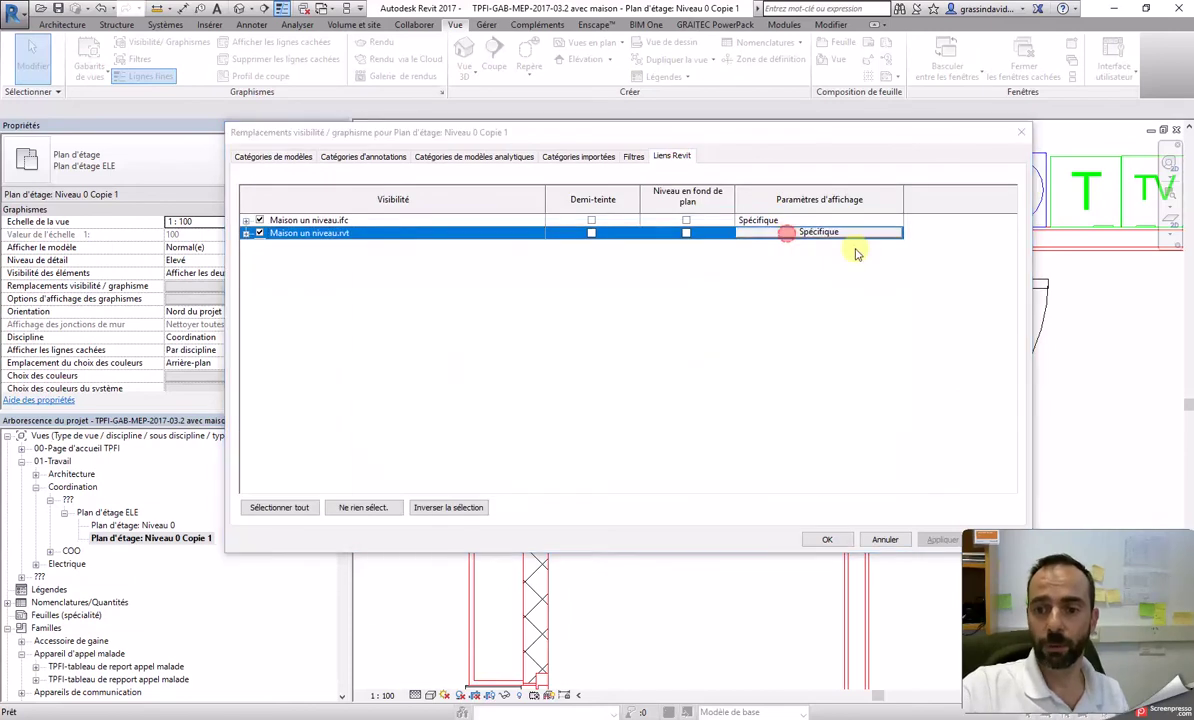
{"action": "left_click", "coordinate": [466, 190]}
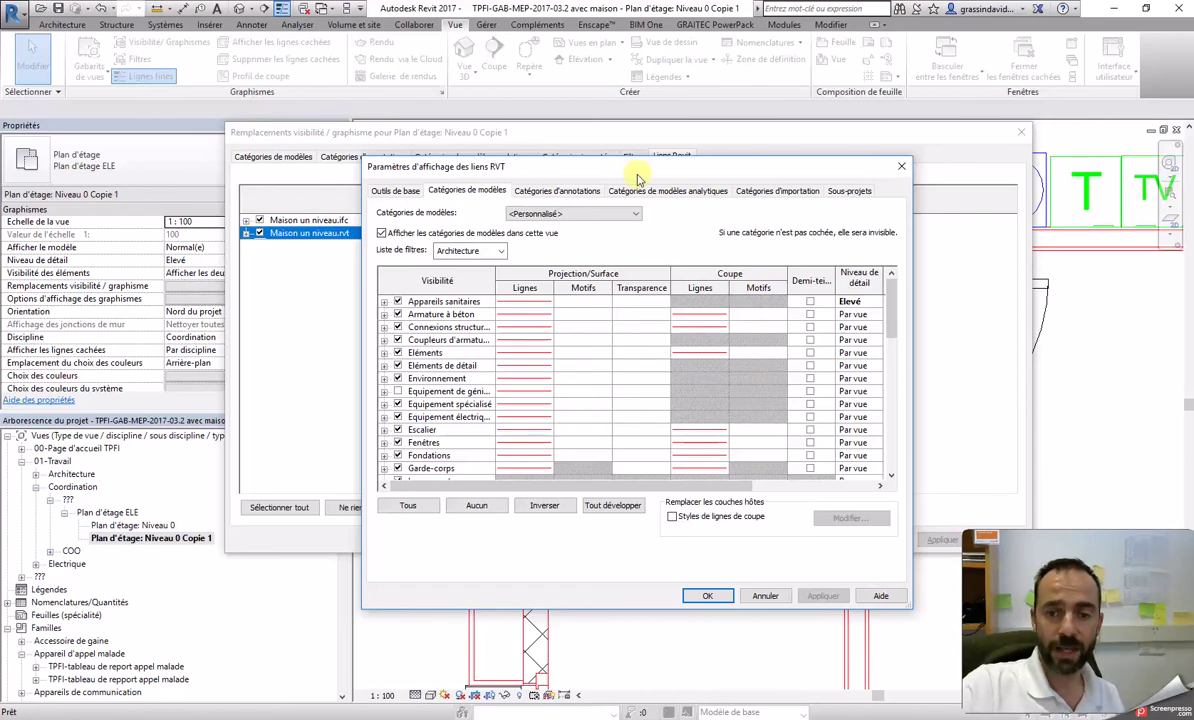
{"action": "left_click_drag", "start_coordinate": [576, 168], "coordinate": [763, 165]}
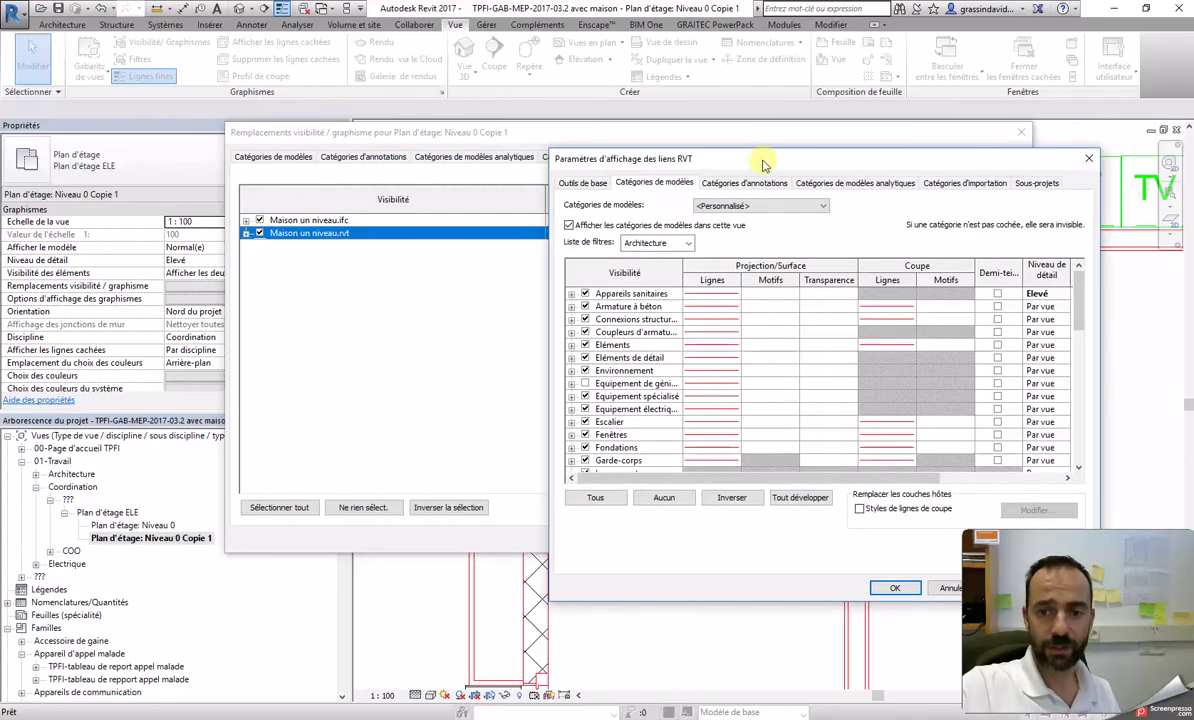
{"action": "left_click", "coordinate": [800, 497]}
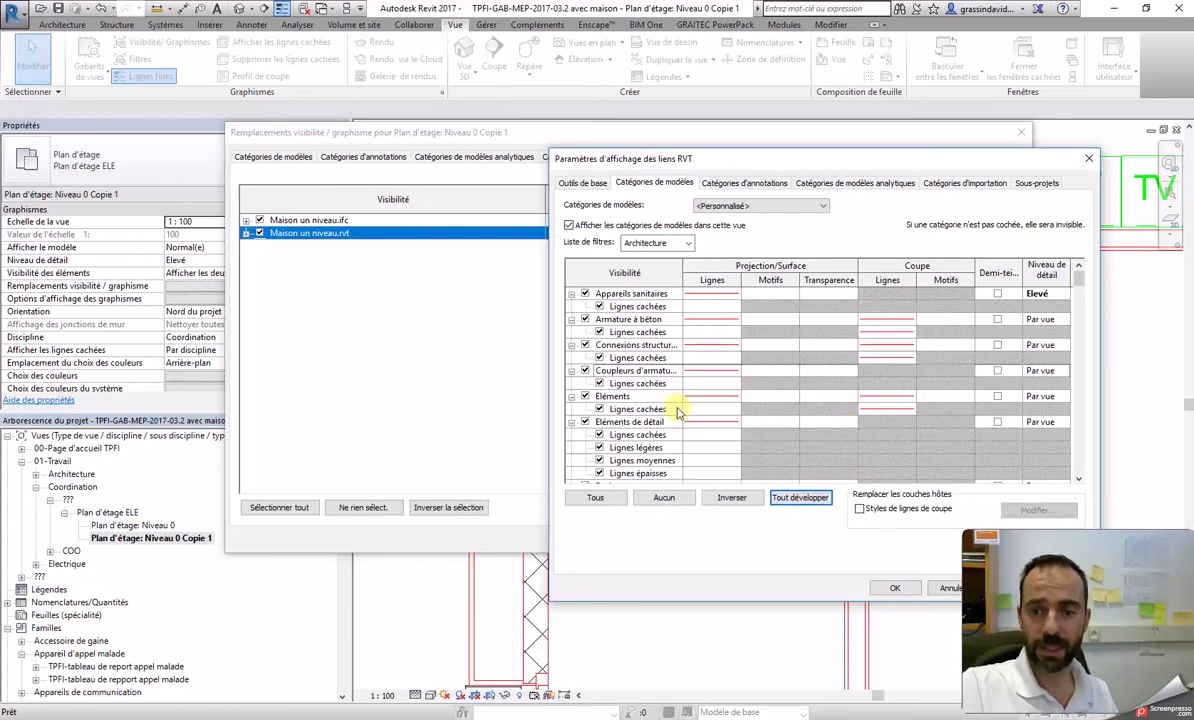
Step: Find the Fenêtres subcategories and check their projection line overrides, from Appui/Linteau to Lignes cachées
{"action": "scroll", "coordinate": [683, 402], "scroll_direction": "down", "scroll_amount": 10}
{"action": "scroll", "coordinate": [675, 416], "scroll_direction": "down", "scroll_amount": 4}
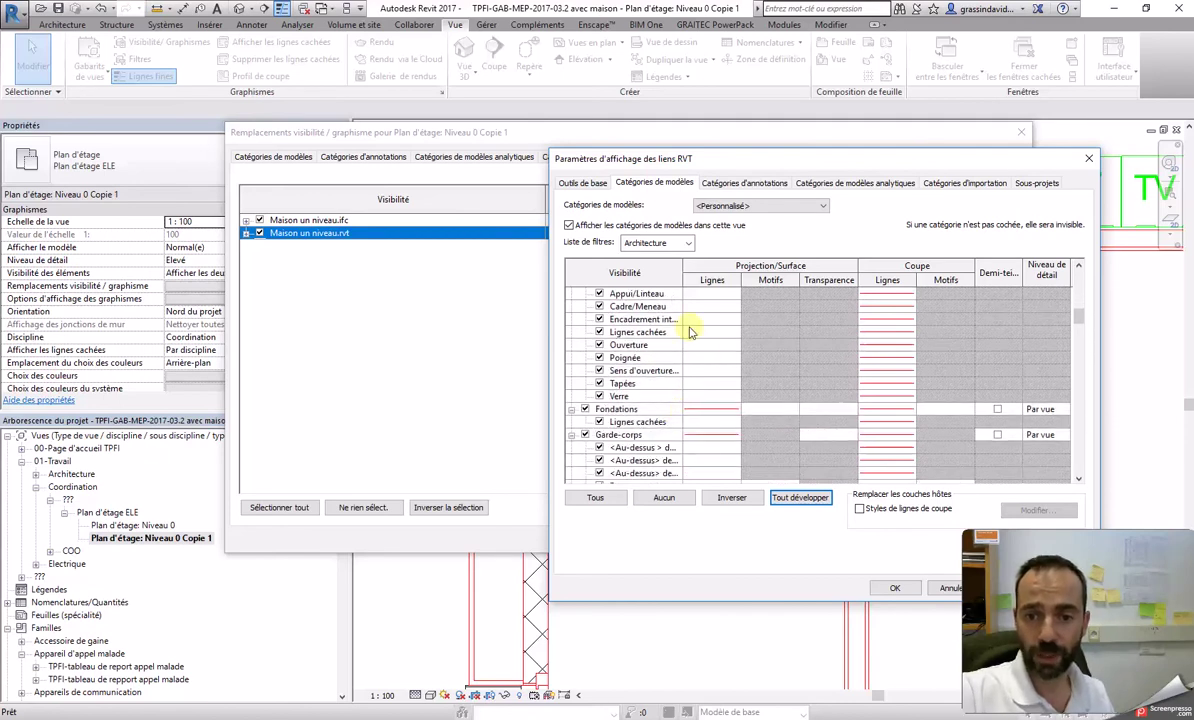
{"action": "scroll", "coordinate": [700, 350], "scroll_direction": "up", "scroll_amount": 1}
{"action": "left_click", "coordinate": [713, 333]}
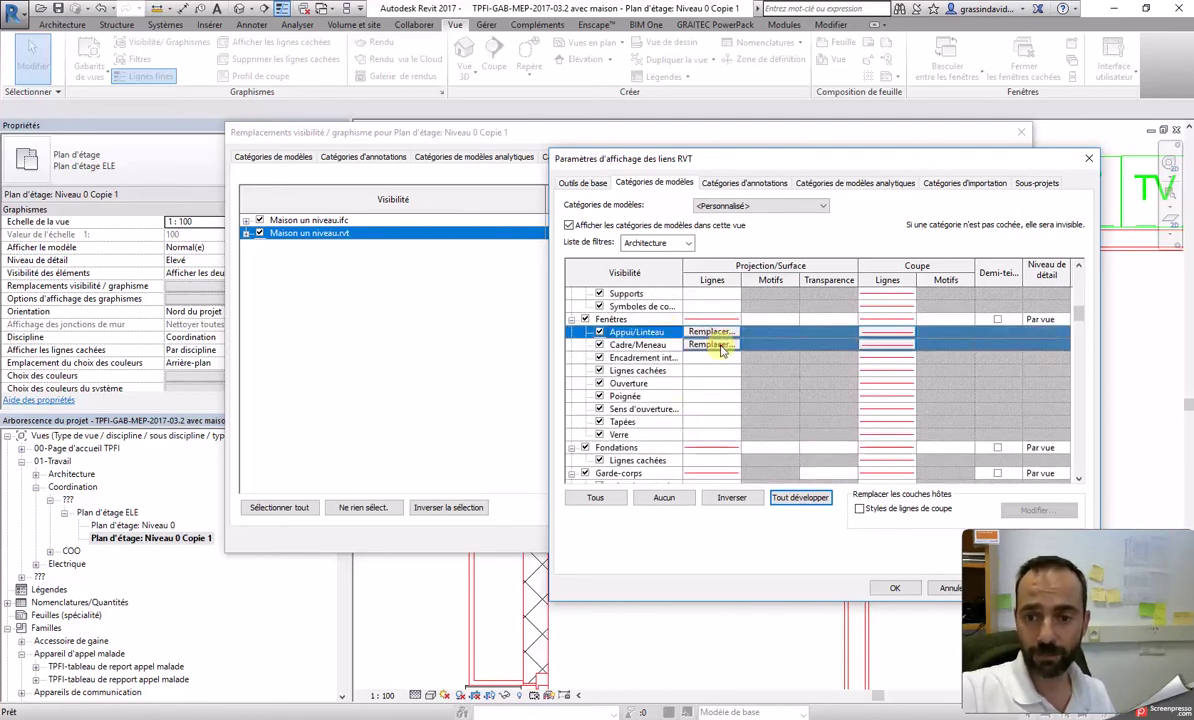
{"action": "left_click", "coordinate": [722, 357]}
{"action": "left_click", "coordinate": [720, 372]}
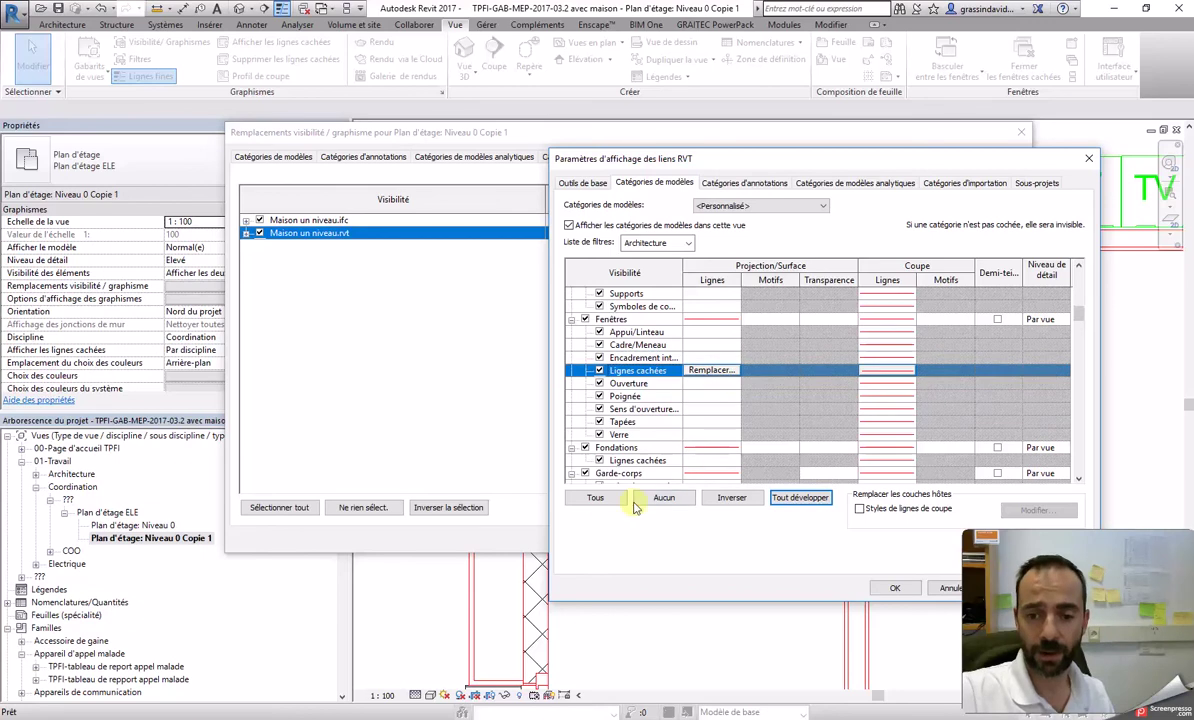
Step: Override the projection line colour of all the RVT link's model categories and subcategories with Rouge
{"action": "left_click", "coordinate": [596, 497]}
{"action": "left_click", "coordinate": [708, 370]}
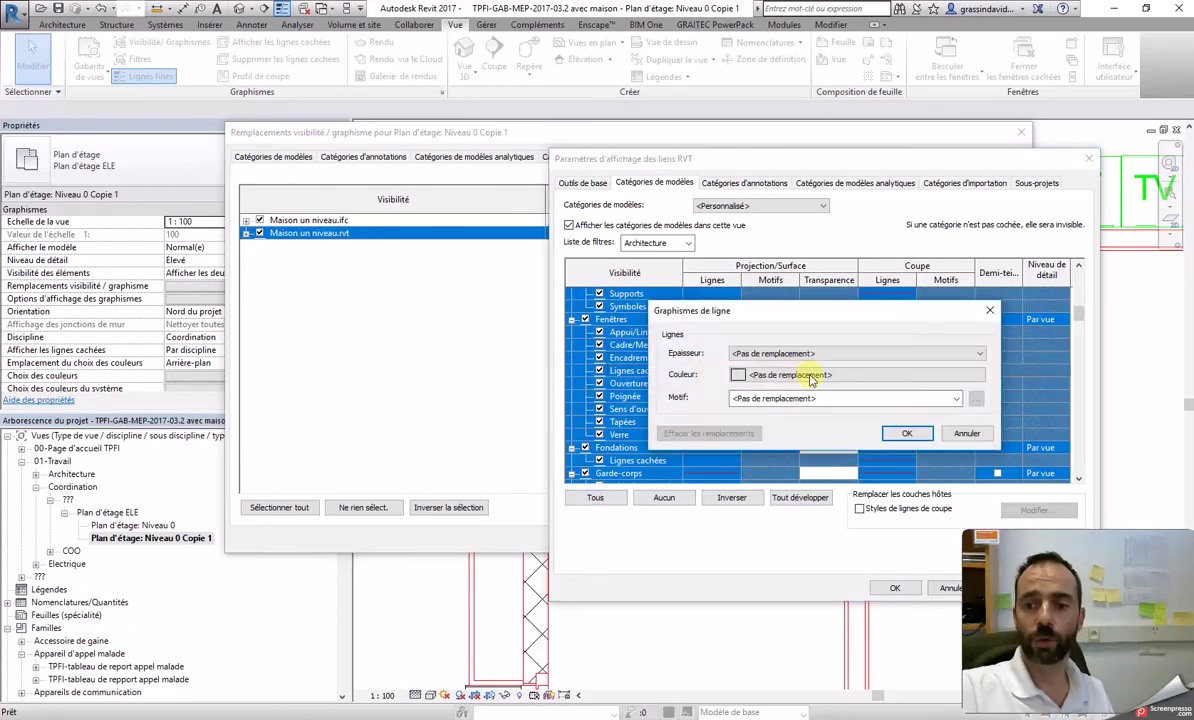
{"action": "left_click", "coordinate": [745, 378]}
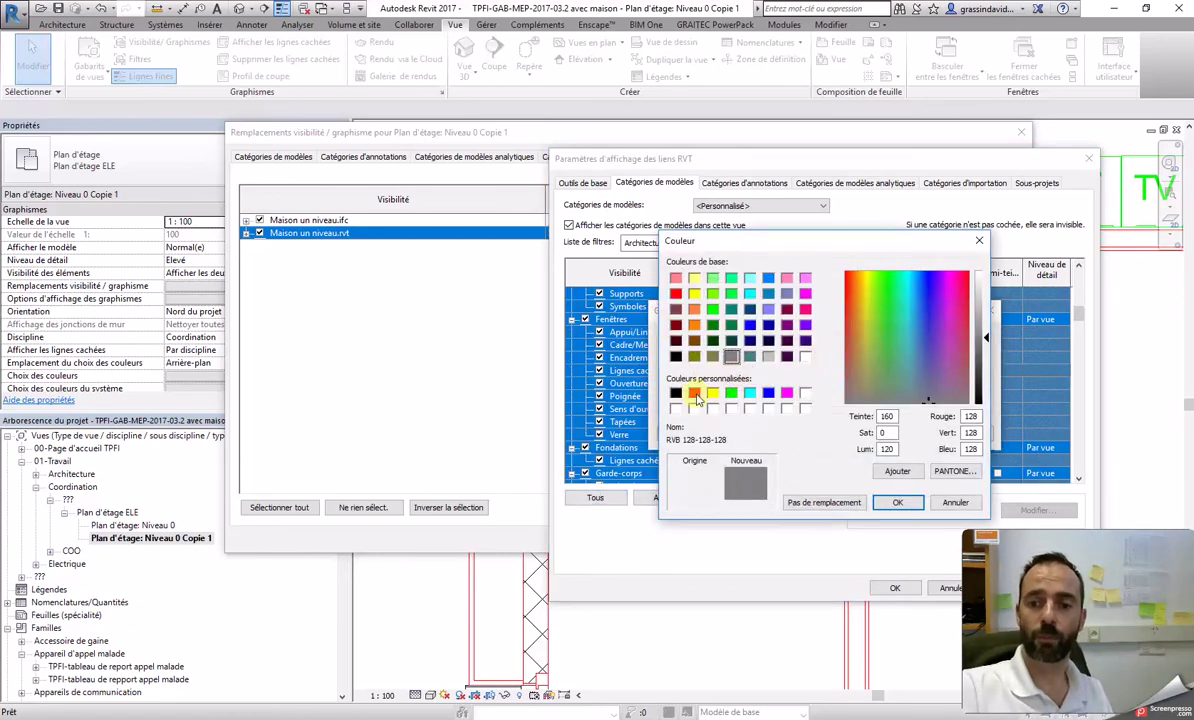
{"action": "left_click", "coordinate": [675, 293]}
{"action": "left_click", "coordinate": [897, 502]}
{"action": "left_click", "coordinate": [906, 433]}
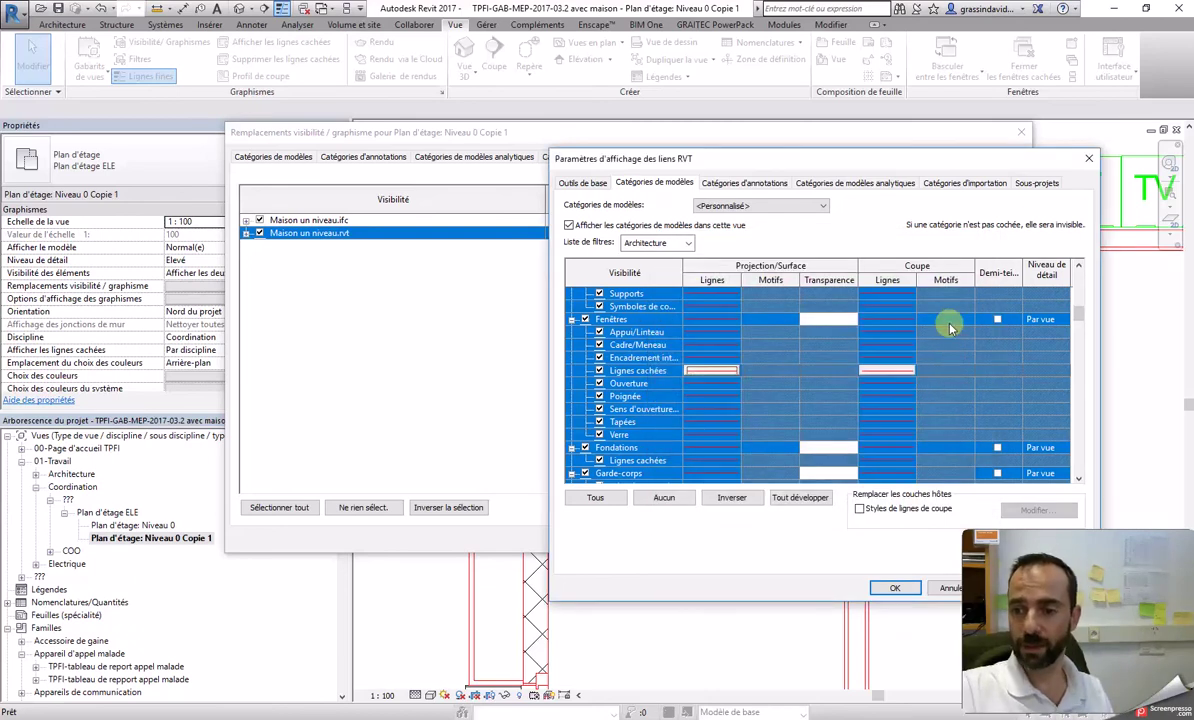
Step: Override the cut pattern colour of all the RVT link's model categories with Rouge, then apply and confirm the link and view overrides
{"action": "left_click", "coordinate": [945, 319]}
{"action": "left_click", "coordinate": [945, 319]}
{"action": "left_click", "coordinate": [826, 375]}
{"action": "left_click", "coordinate": [675, 293]}
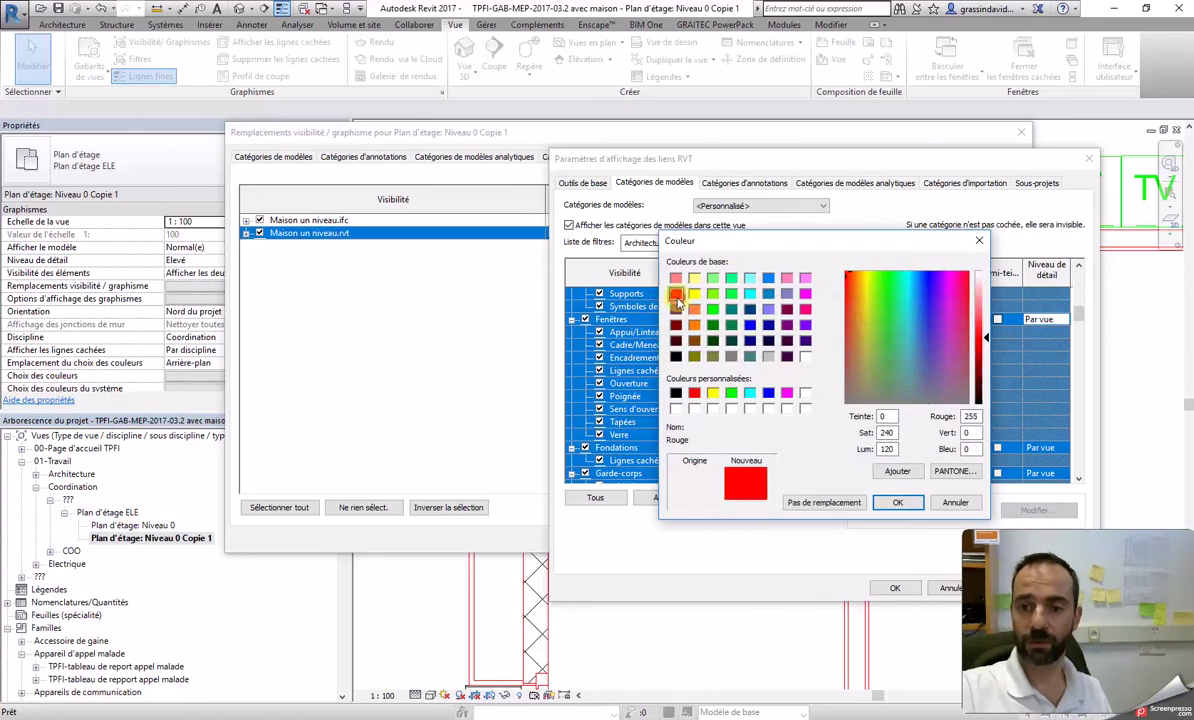
{"action": "left_click", "coordinate": [898, 502]}
{"action": "left_click", "coordinate": [838, 399]}
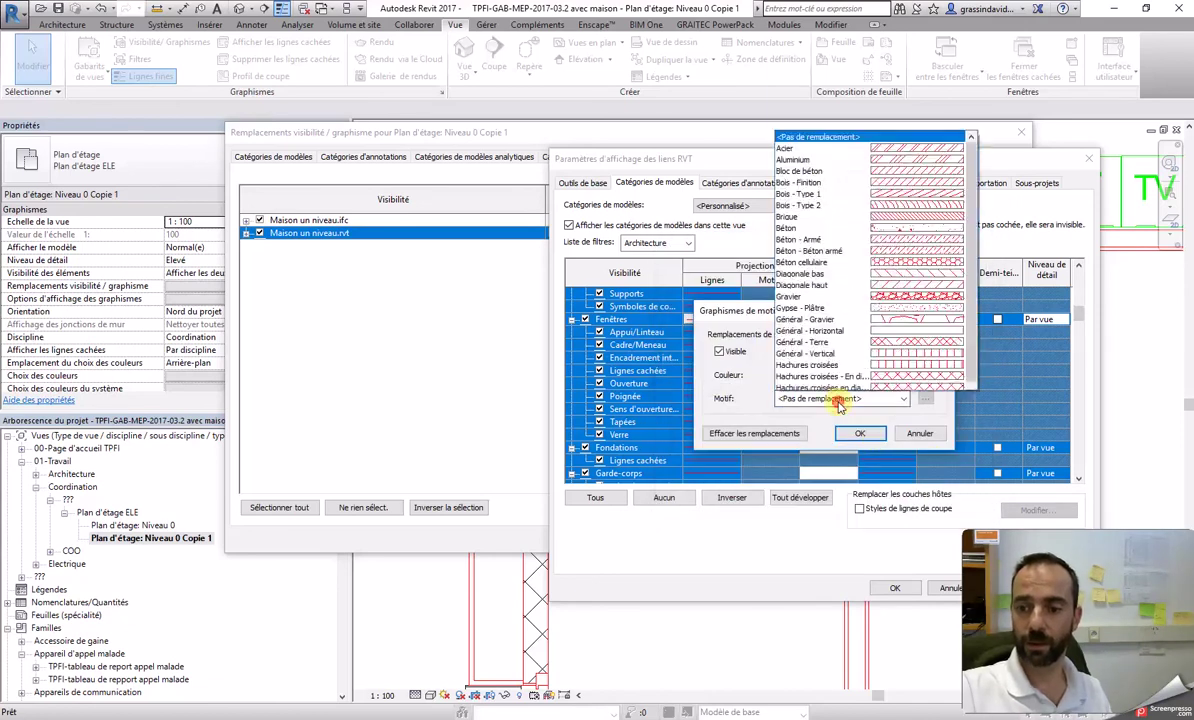
{"action": "left_click", "coordinate": [810, 386]}
{"action": "left_click", "coordinate": [860, 433]}
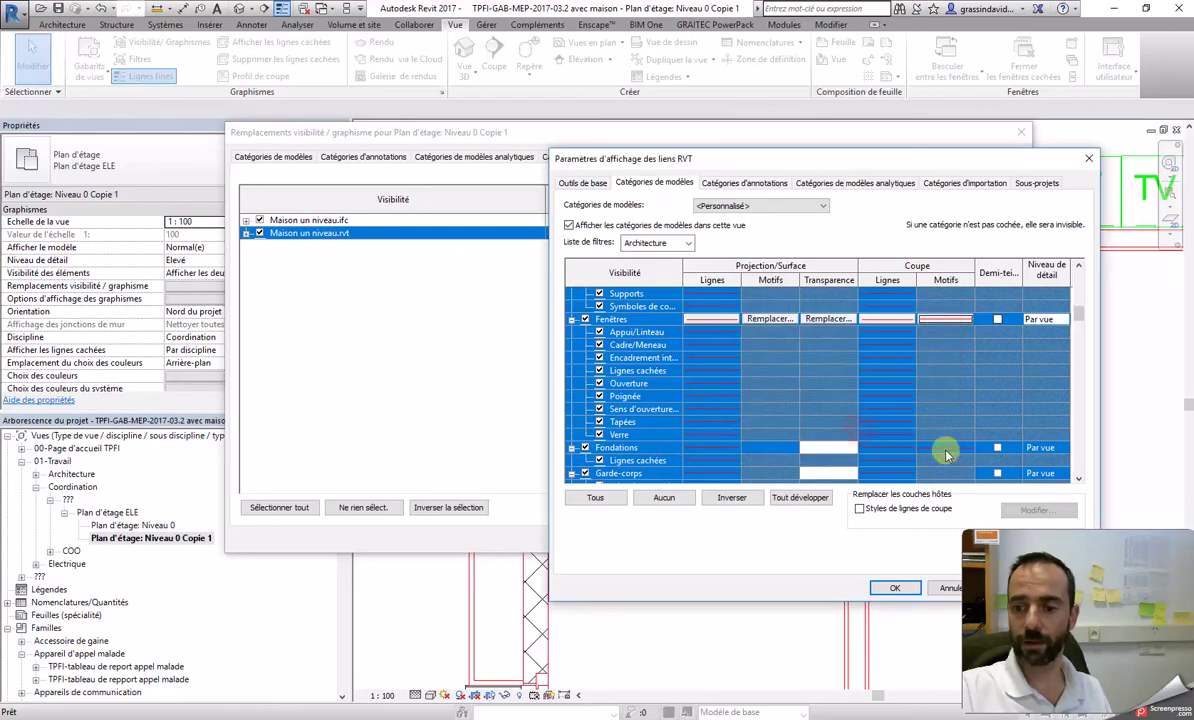
{"action": "left_click_drag", "start_coordinate": [920, 162], "coordinate": [694, 131]}
{"action": "left_click", "coordinate": [798, 549]}
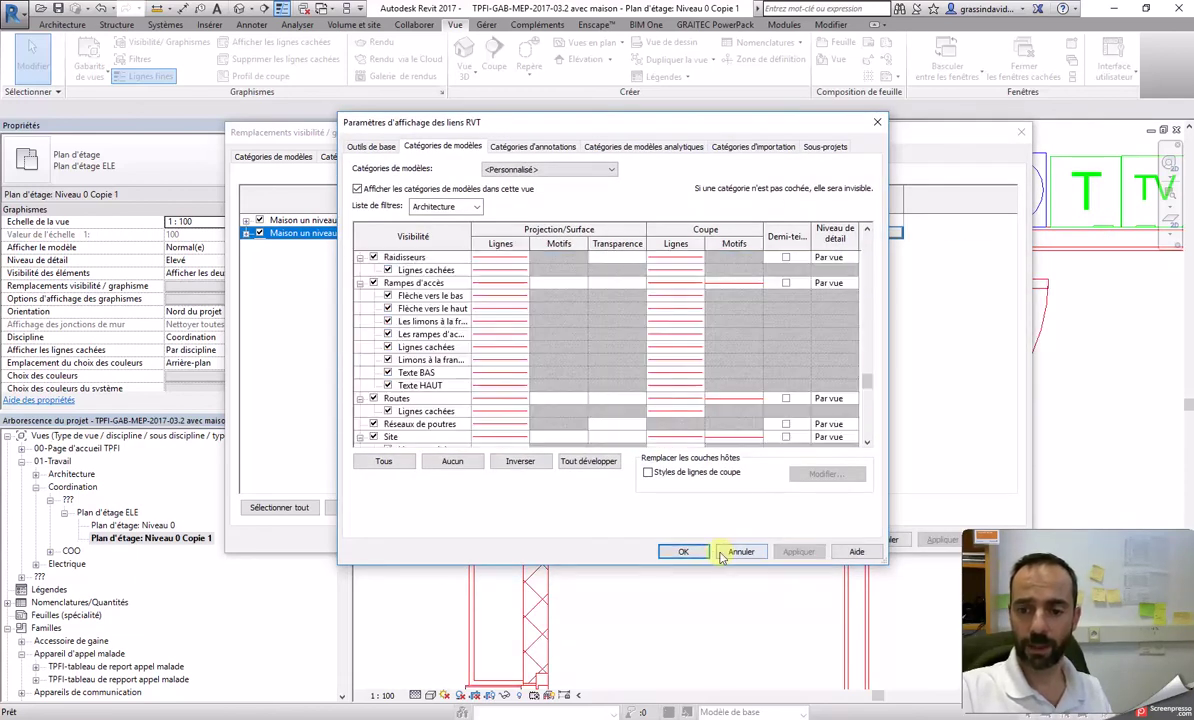
{"action": "left_click", "coordinate": [684, 552]}
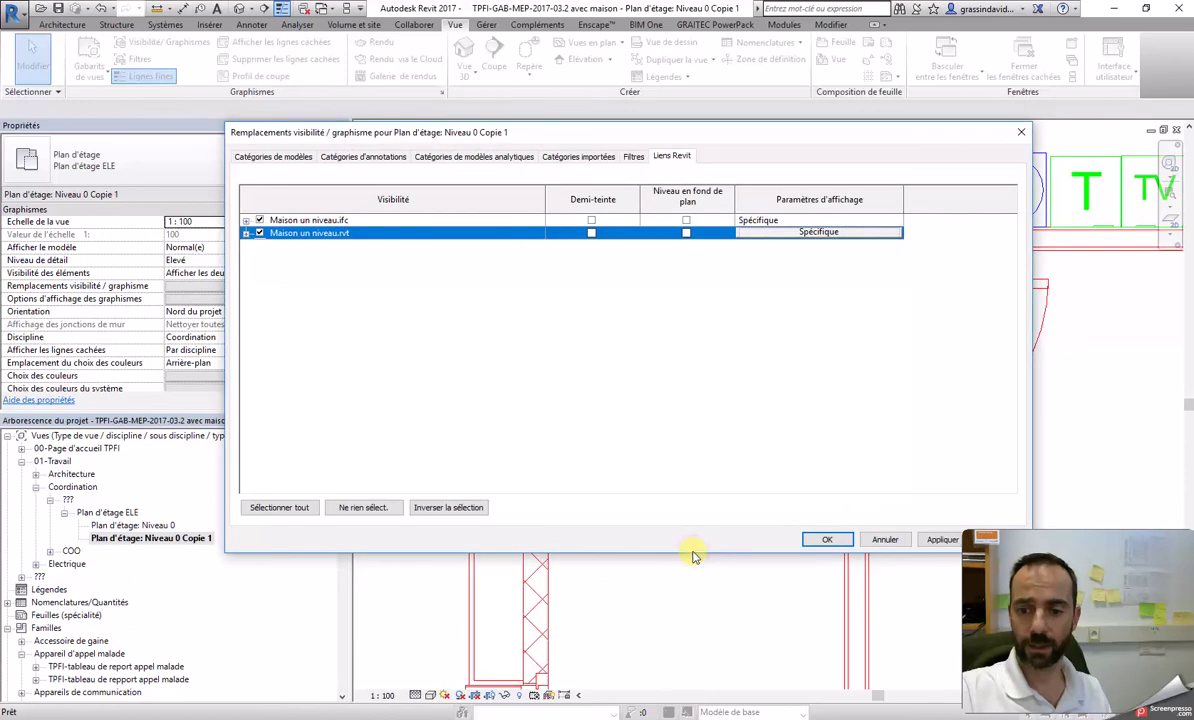
{"action": "left_click", "coordinate": [827, 539]}
Step: Open the visibility/graphics overrides of Niveau 0 Copie 1 for the native house and expand all model subcategories
{"action": "scroll", "coordinate": [740, 518], "scroll_direction": "down", "scroll_amount": 5}
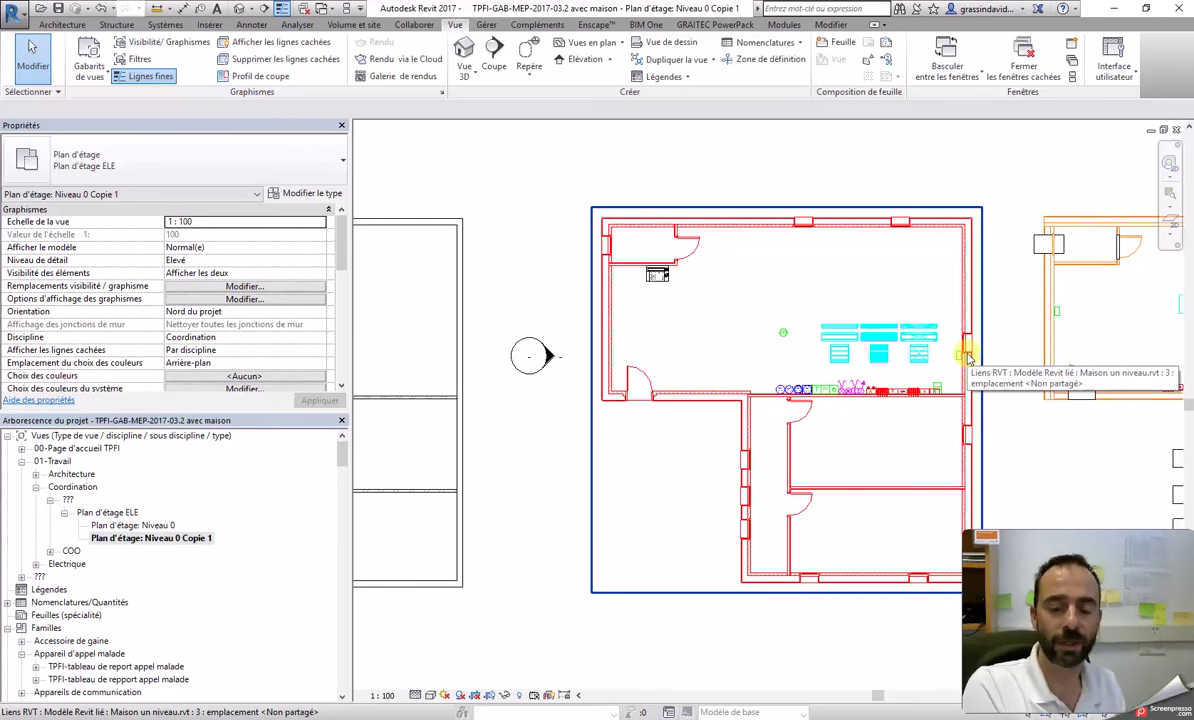
{"action": "scroll", "coordinate": [967, 357], "scroll_direction": "down", "scroll_amount": 1}
{"action": "scroll", "coordinate": [680, 453], "scroll_direction": "down", "scroll_amount": 1}
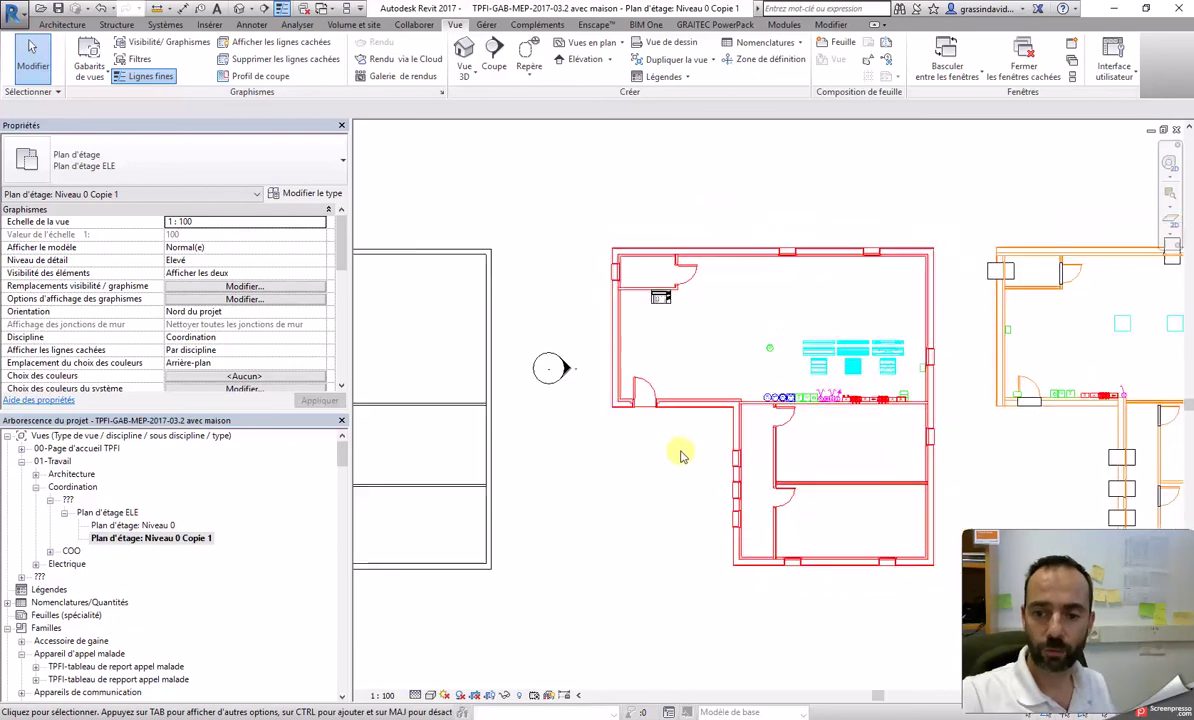
{"action": "middle_click_drag", "start_coordinate": [626, 480], "coordinate": [805, 481]}
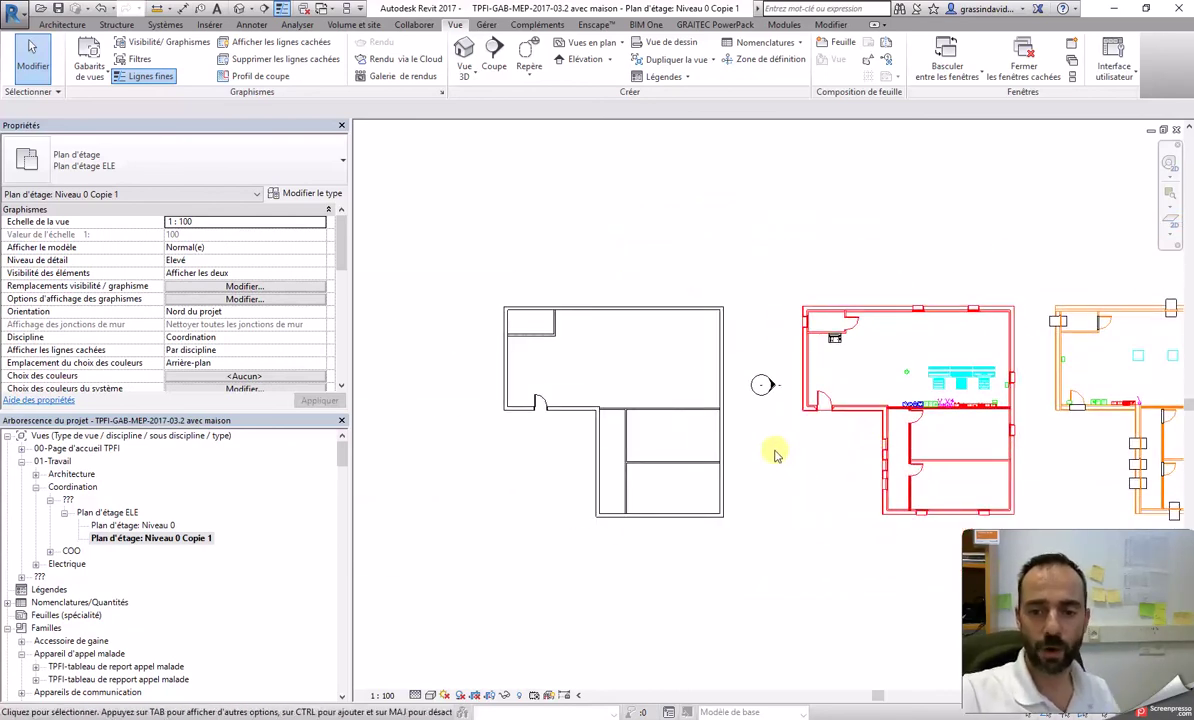
{"action": "middle_click_drag", "start_coordinate": [745, 455], "coordinate": [771, 461]}
{"action": "left_click", "coordinate": [245, 286]}
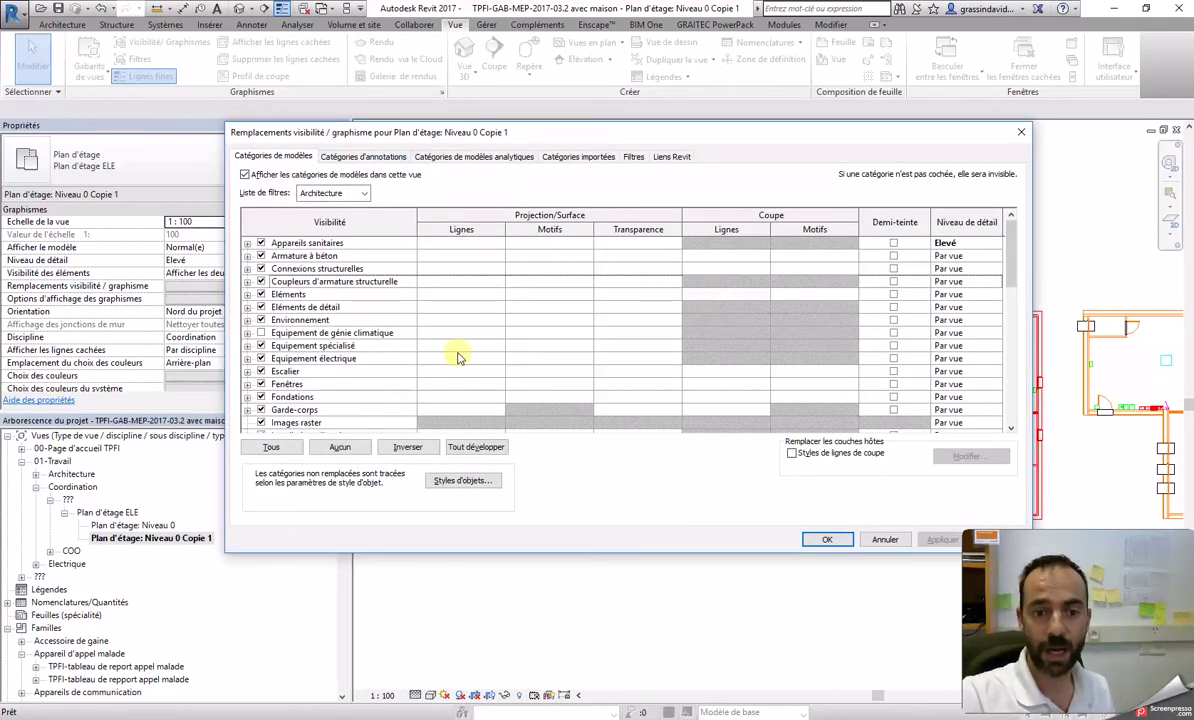
{"action": "scroll", "coordinate": [468, 360], "scroll_direction": "down", "scroll_amount": 9}
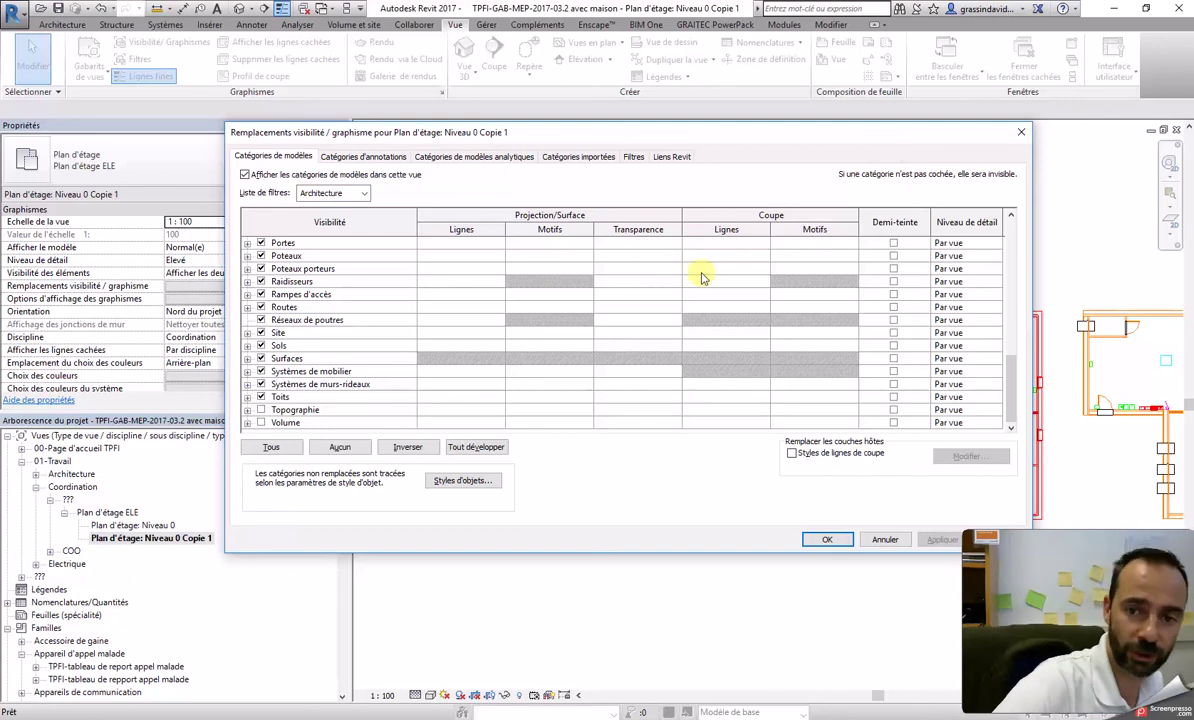
{"action": "left_click", "coordinate": [340, 193]}
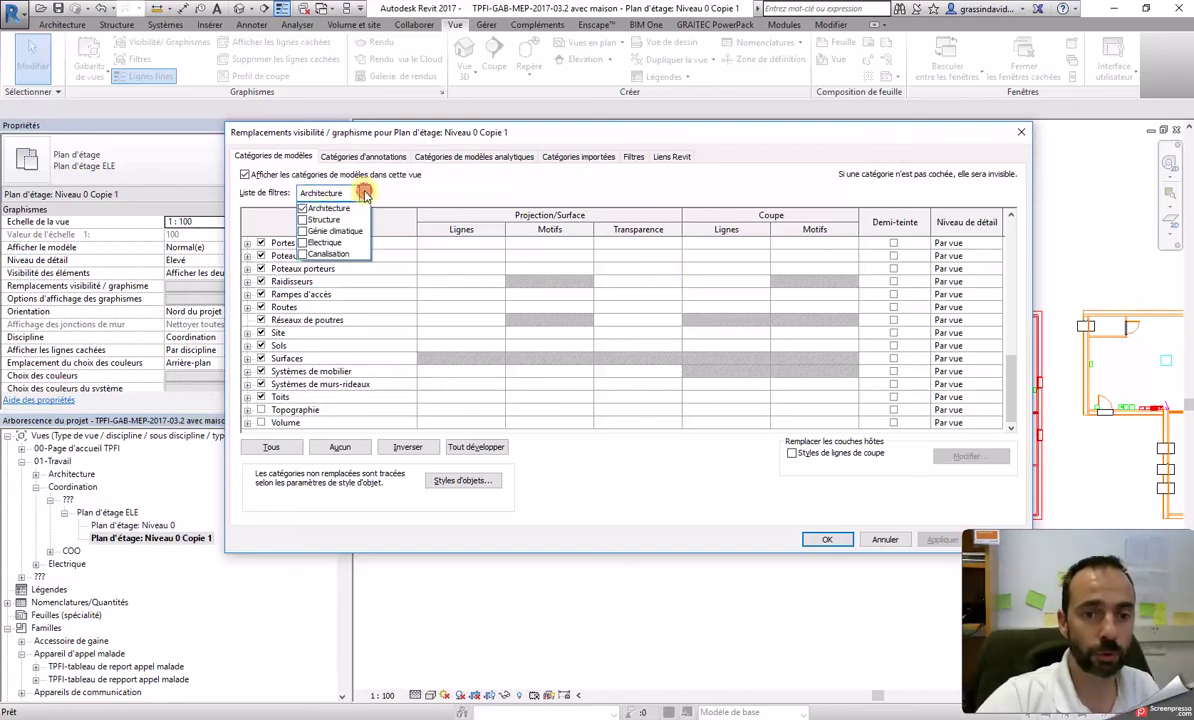
{"action": "left_click", "coordinate": [366, 190]}
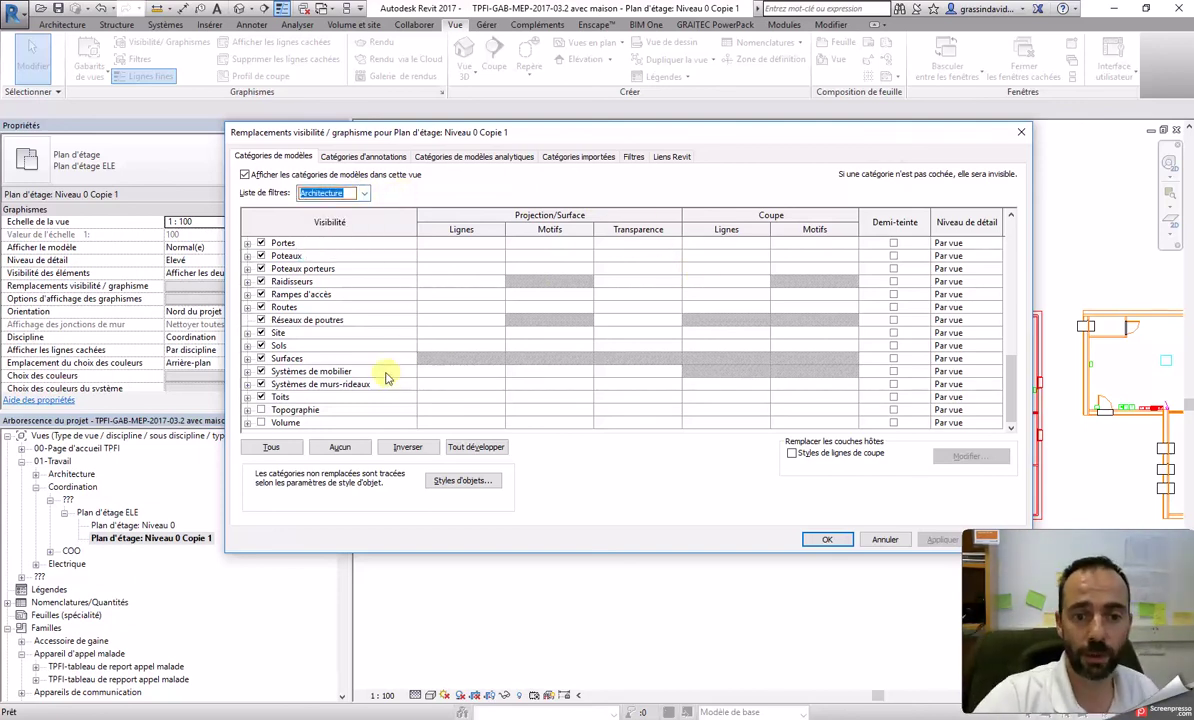
{"action": "left_click", "coordinate": [477, 448]}
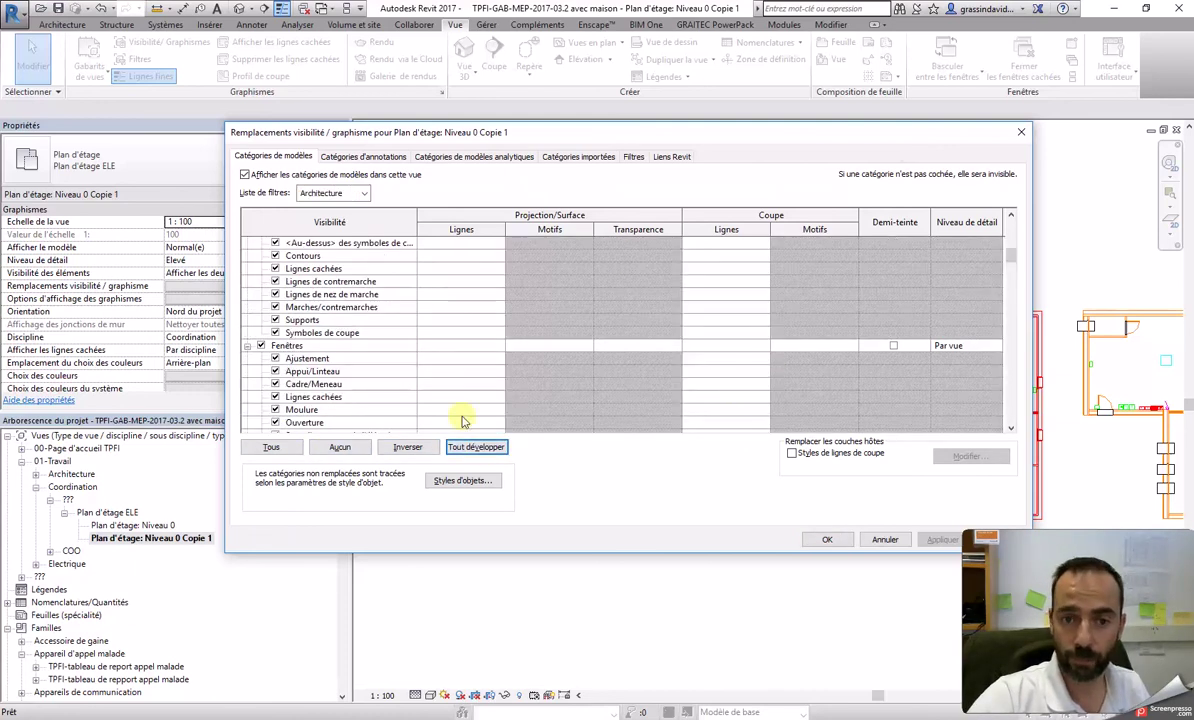
Step: Override the cut line colour of all the view's model categories and subcategories with Magenta, then check the native house's door
{"action": "left_click", "coordinate": [273, 447]}
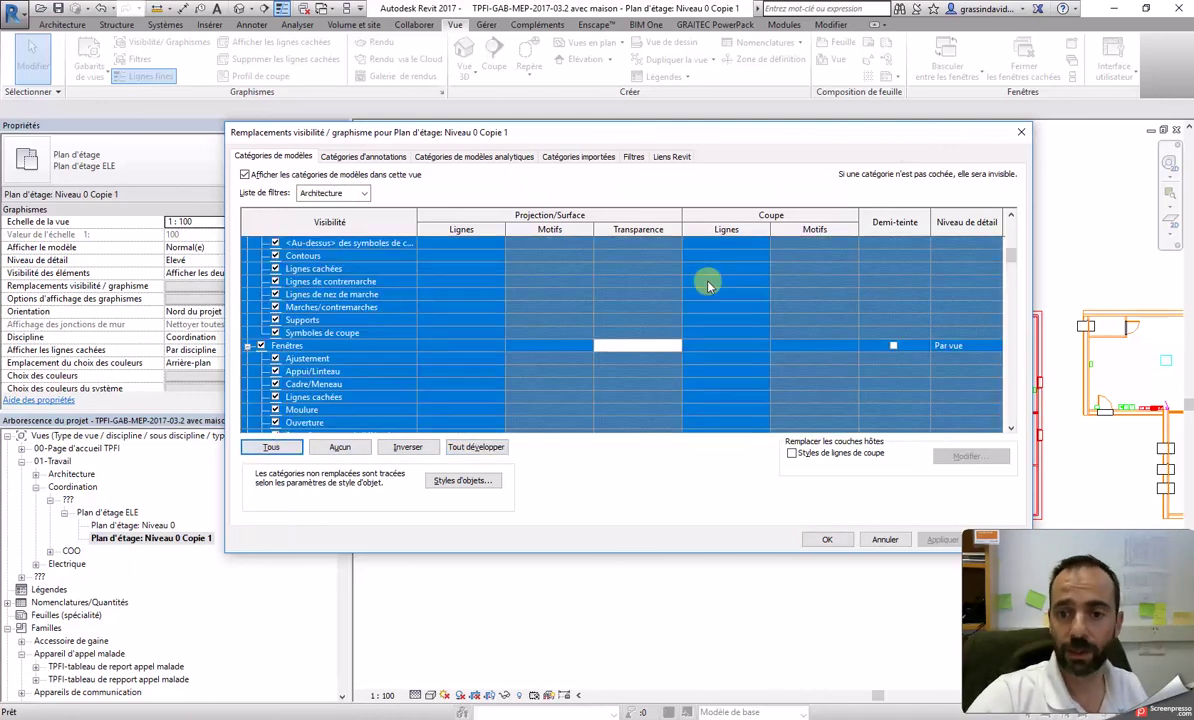
{"action": "left_click", "coordinate": [726, 245]}
{"action": "left_click", "coordinate": [726, 243]}
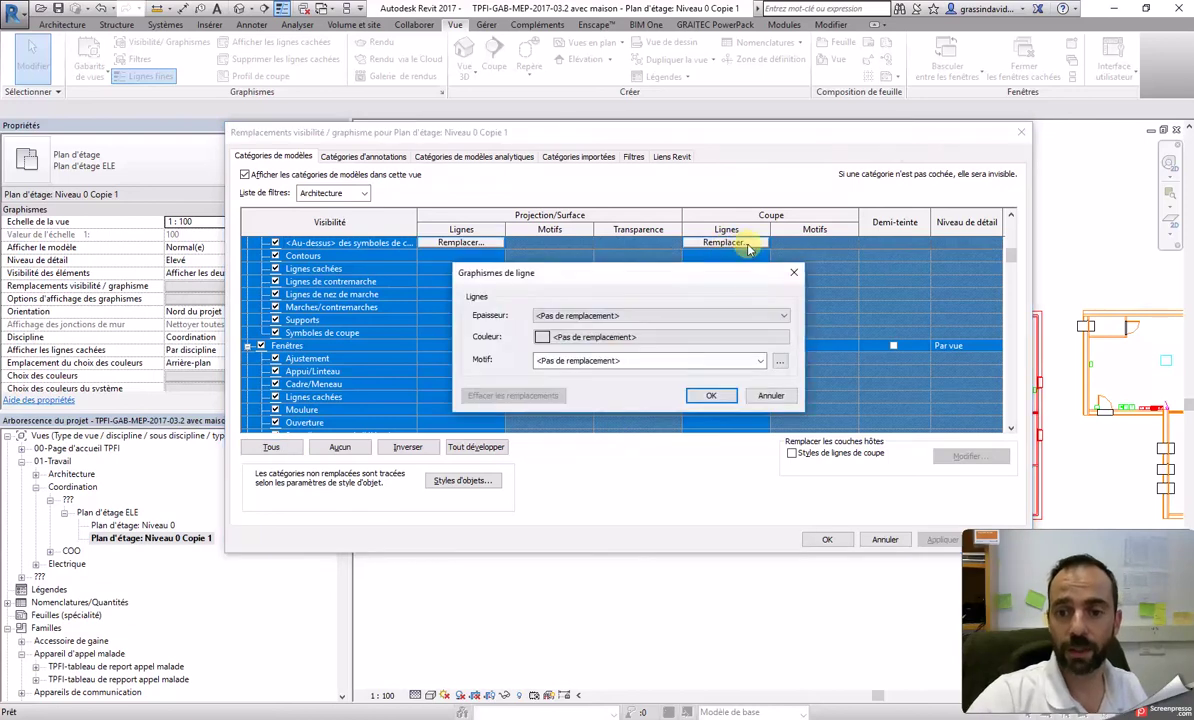
{"action": "left_click", "coordinate": [567, 338]}
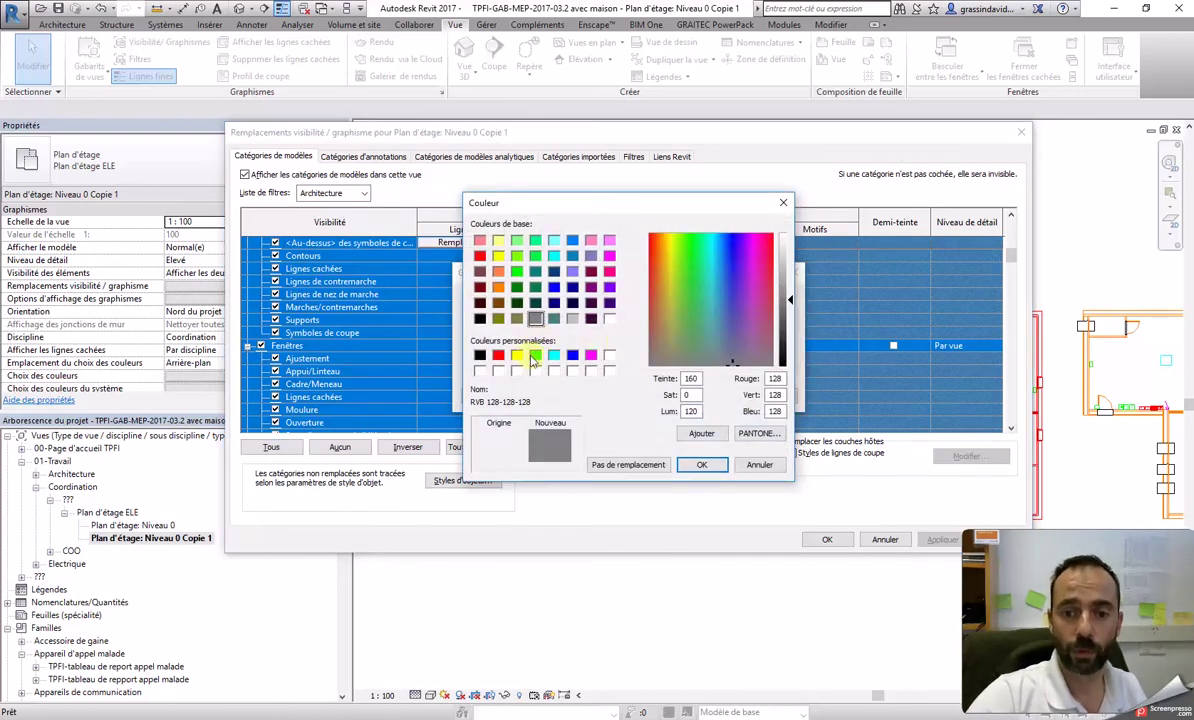
{"action": "left_click", "coordinate": [591, 355]}
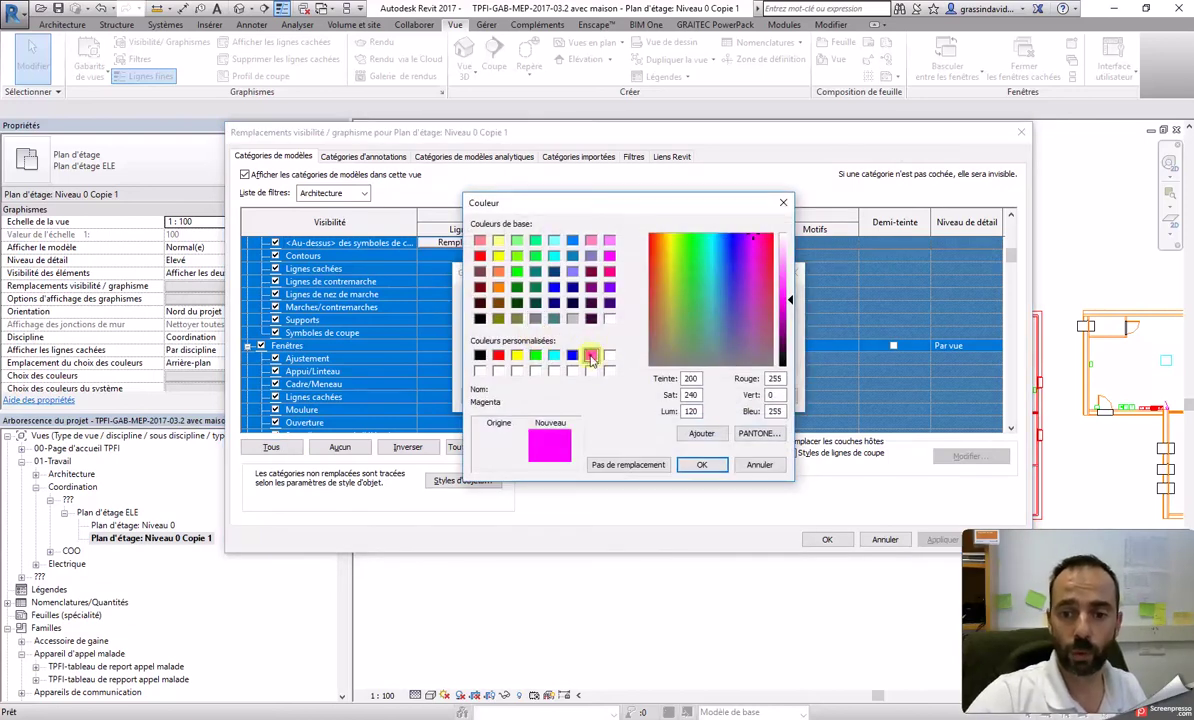
{"action": "left_click", "coordinate": [704, 467]}
{"action": "left_click", "coordinate": [703, 390]}
{"action": "left_click", "coordinate": [834, 539]}
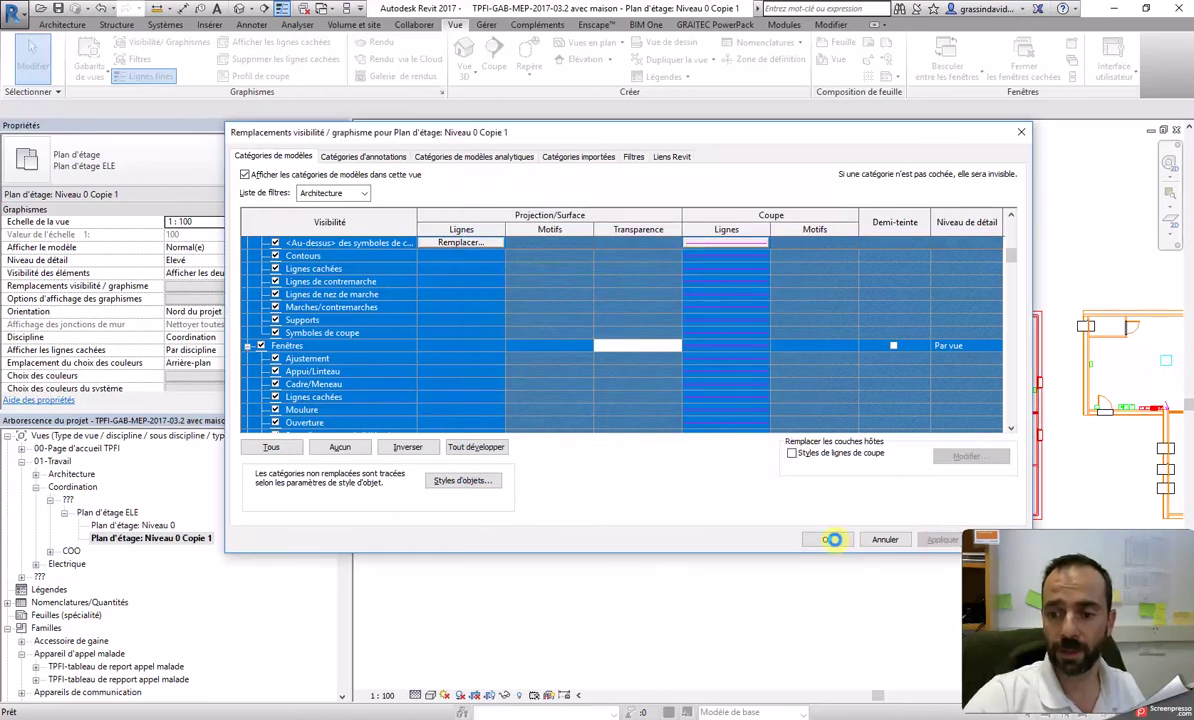
{"action": "scroll", "coordinate": [566, 410], "scroll_direction": "up", "scroll_amount": 4}
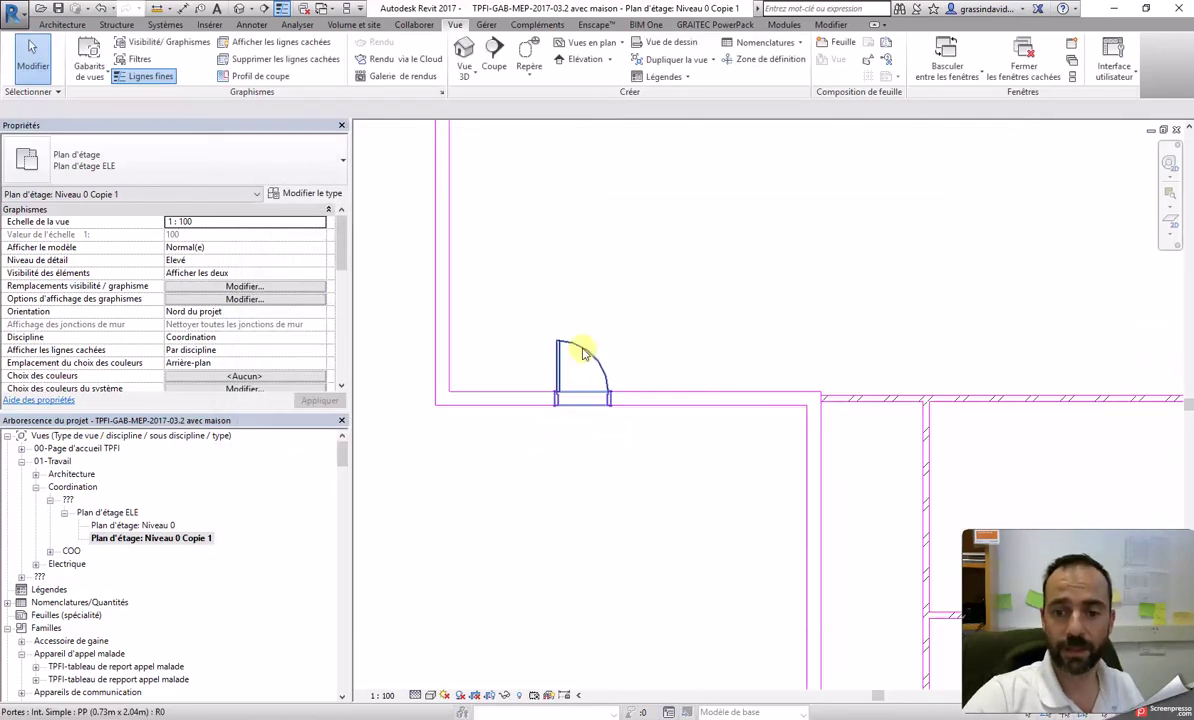
{"action": "left_click", "coordinate": [582, 352]}
{"action": "scroll", "coordinate": [594, 413], "scroll_direction": "down", "scroll_amount": 6}
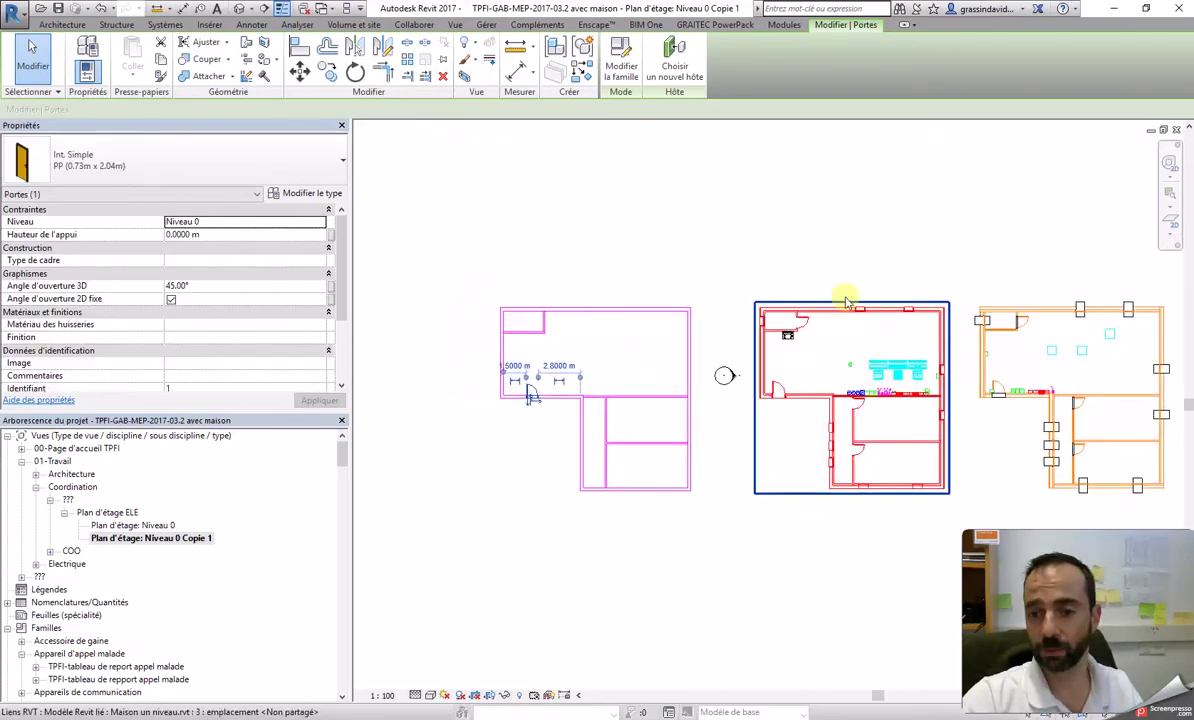
{"action": "left_click", "coordinate": [731, 450]}
Step: Override the projection line colour of all the view's model categories and subcategories with Magenta, then apply and confirm
{"action": "key", "text": "v"}
{"action": "key", "text": "v"}
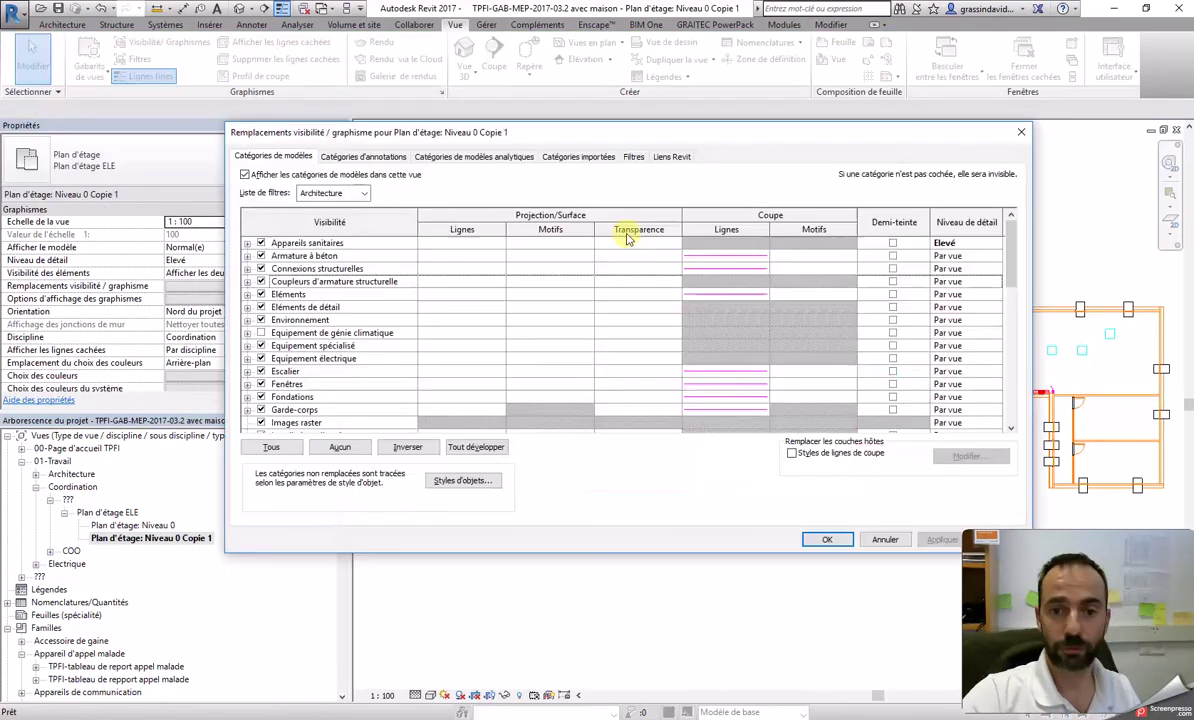
{"action": "left_click", "coordinate": [476, 447]}
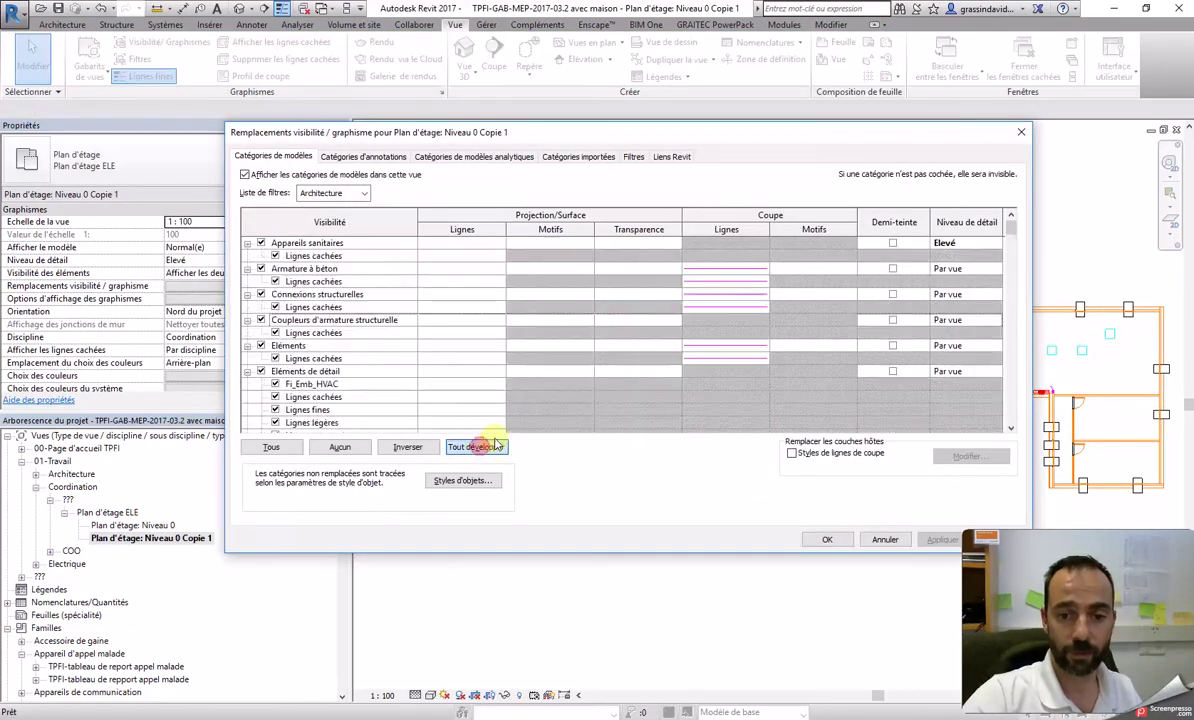
{"action": "left_click", "coordinate": [271, 447]}
{"action": "left_click", "coordinate": [474, 322]}
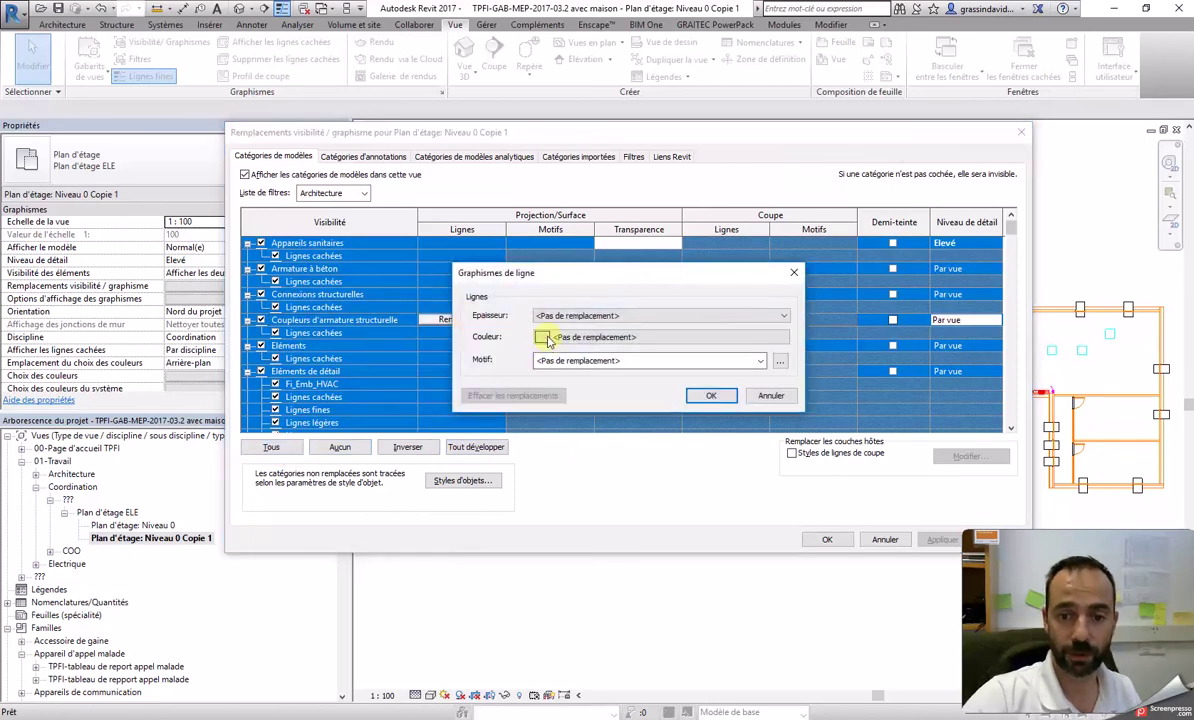
{"action": "left_click", "coordinate": [500, 331]}
{"action": "left_click", "coordinate": [591, 356]}
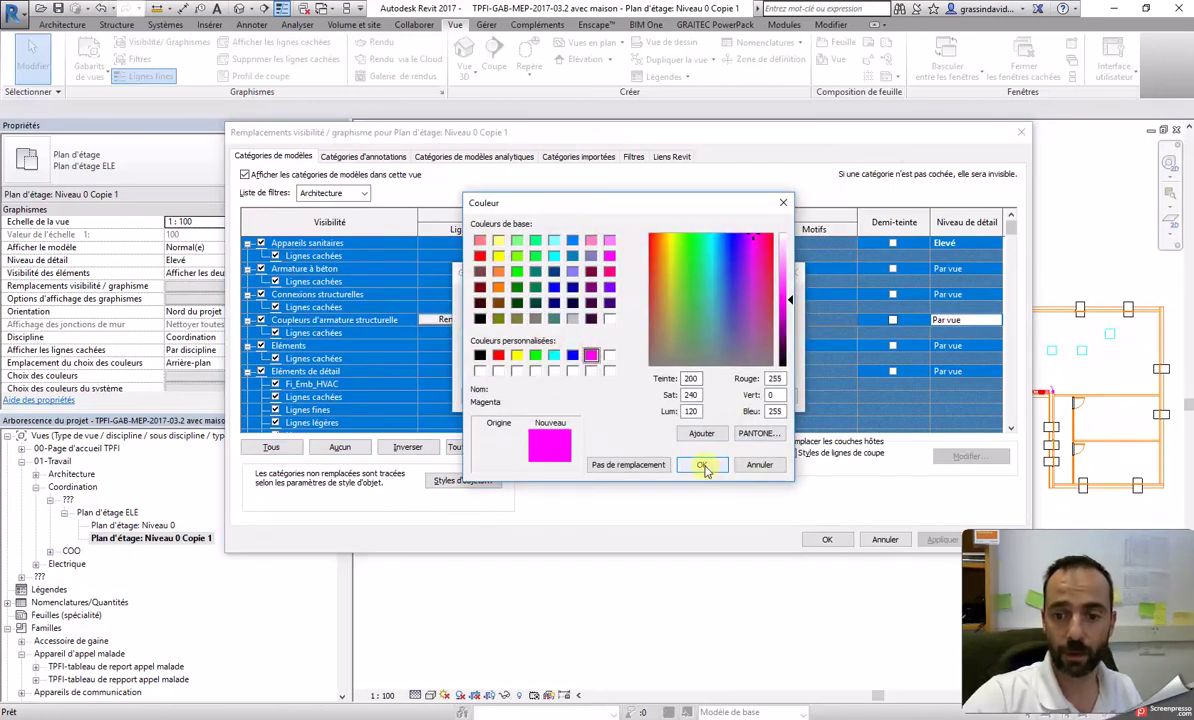
{"action": "left_click", "coordinate": [701, 464]}
{"action": "left_click", "coordinate": [713, 397]}
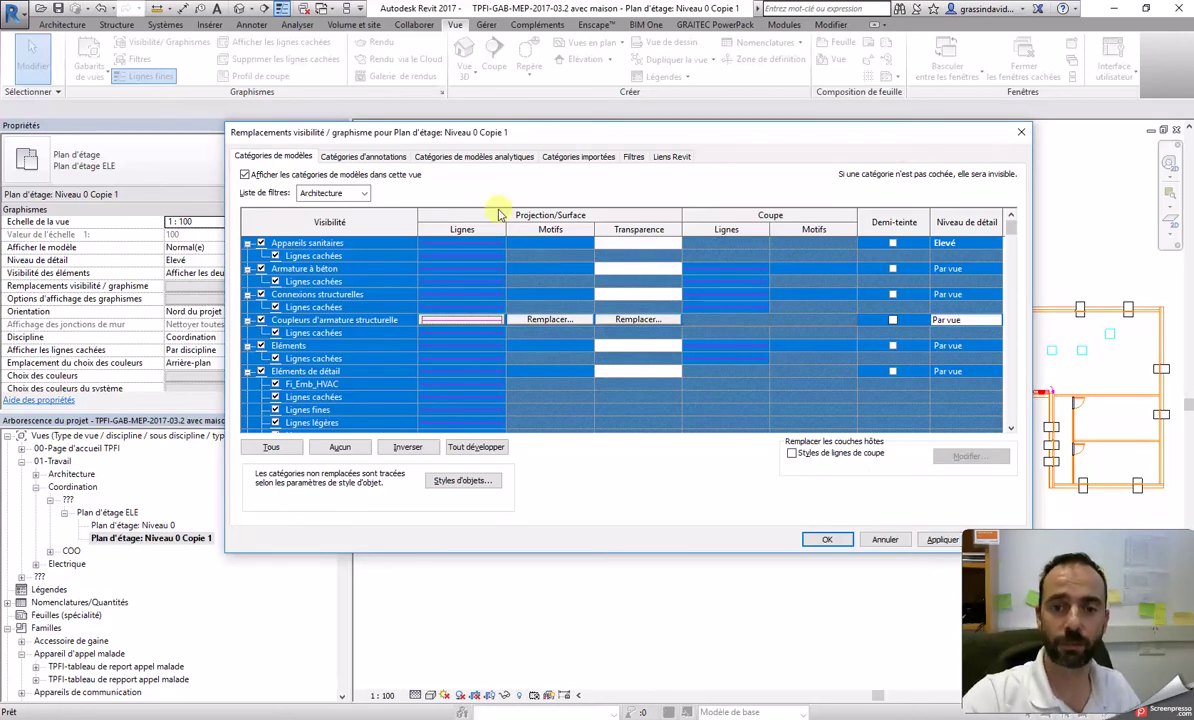
{"action": "left_click", "coordinate": [941, 540]}
{"action": "left_click", "coordinate": [827, 539]}
{"action": "scroll", "coordinate": [545, 405], "scroll_direction": "up", "scroll_amount": 4}
{"action": "scroll", "coordinate": [545, 405], "scroll_direction": "down", "scroll_amount": 6}
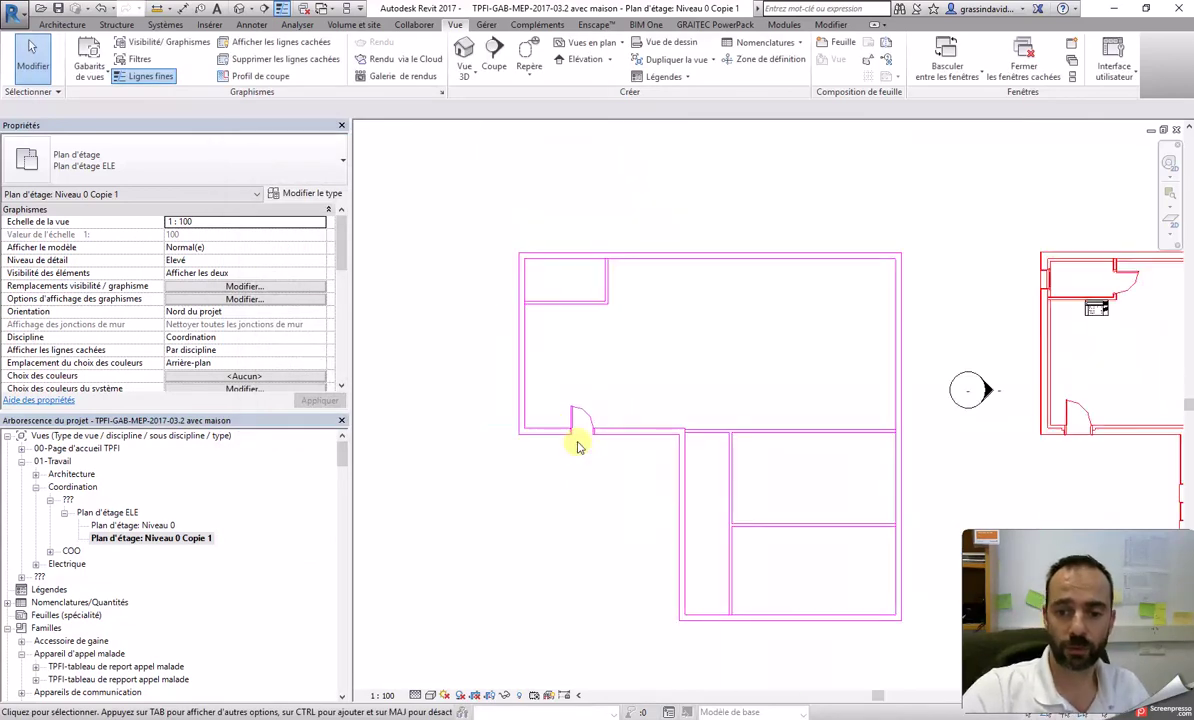
Step: Change the discipline of the Niveau 0 Copie 1 view to Electrique and compare the four houses
{"action": "middle_click_drag", "start_coordinate": [782, 477], "coordinate": [701, 470]}
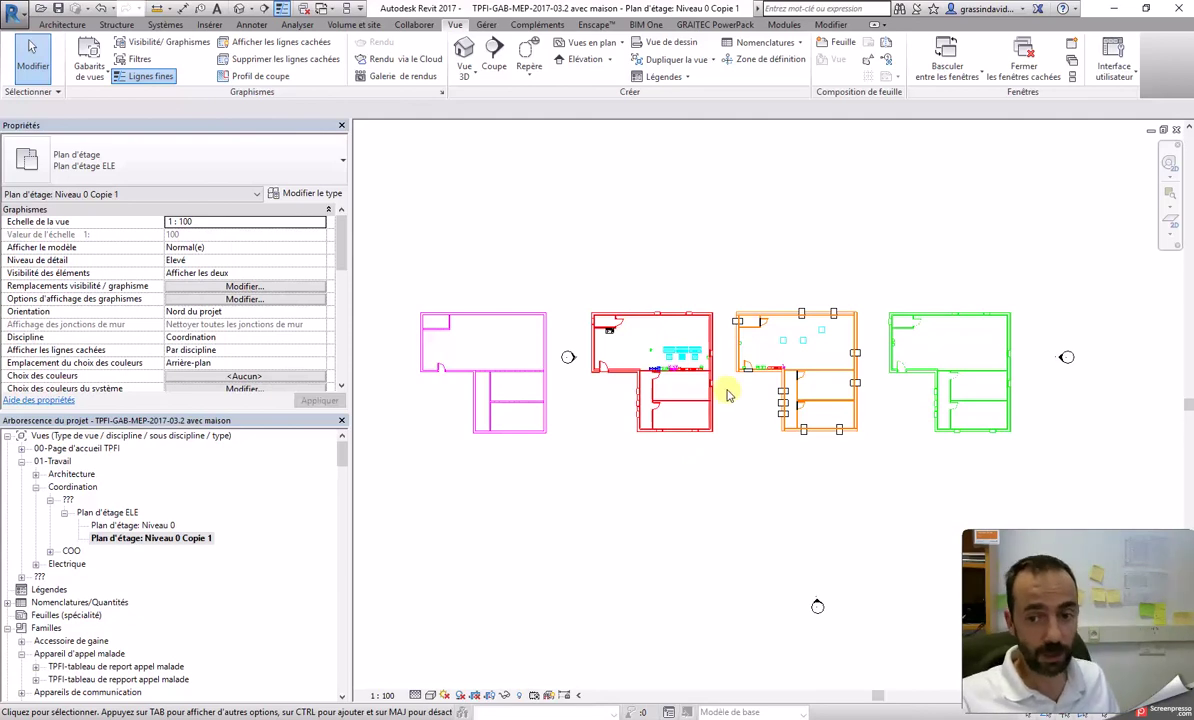
{"action": "scroll", "coordinate": [720, 394], "scroll_direction": "up", "scroll_amount": 1}
{"action": "scroll", "coordinate": [718, 392], "scroll_direction": "down", "scroll_amount": 2}
{"action": "left_click", "coordinate": [221, 336]}
{"action": "left_click", "coordinate": [318, 337]}
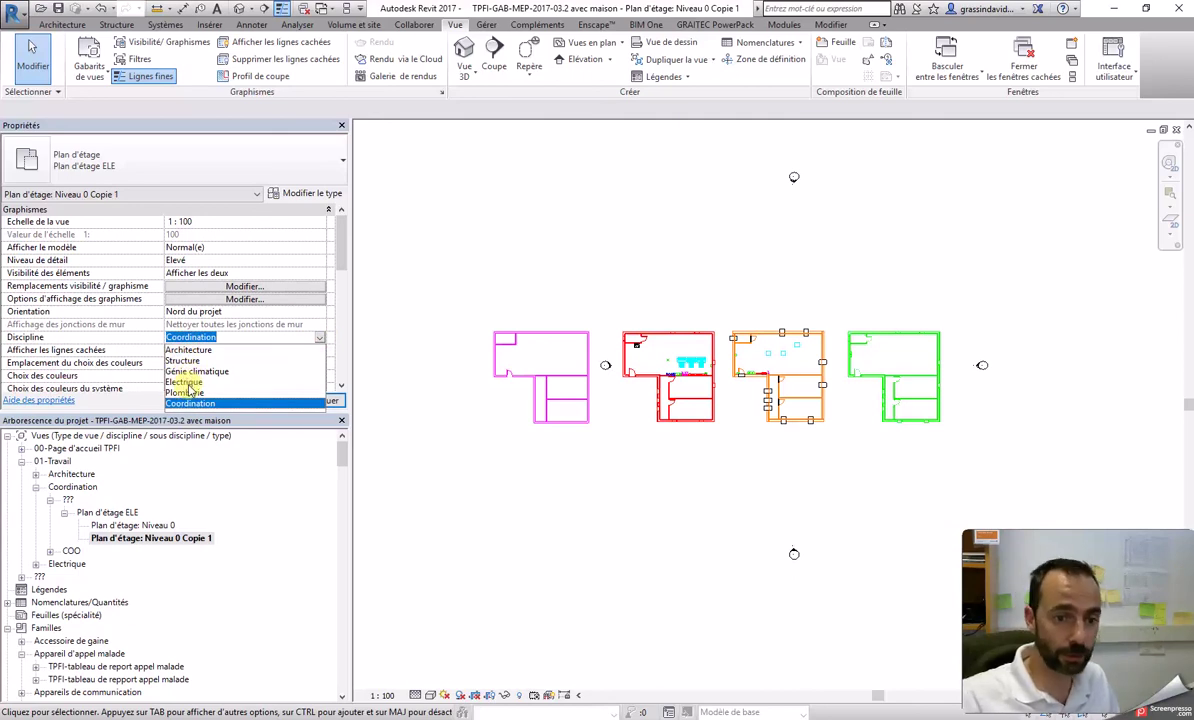
{"action": "left_click", "coordinate": [186, 382]}
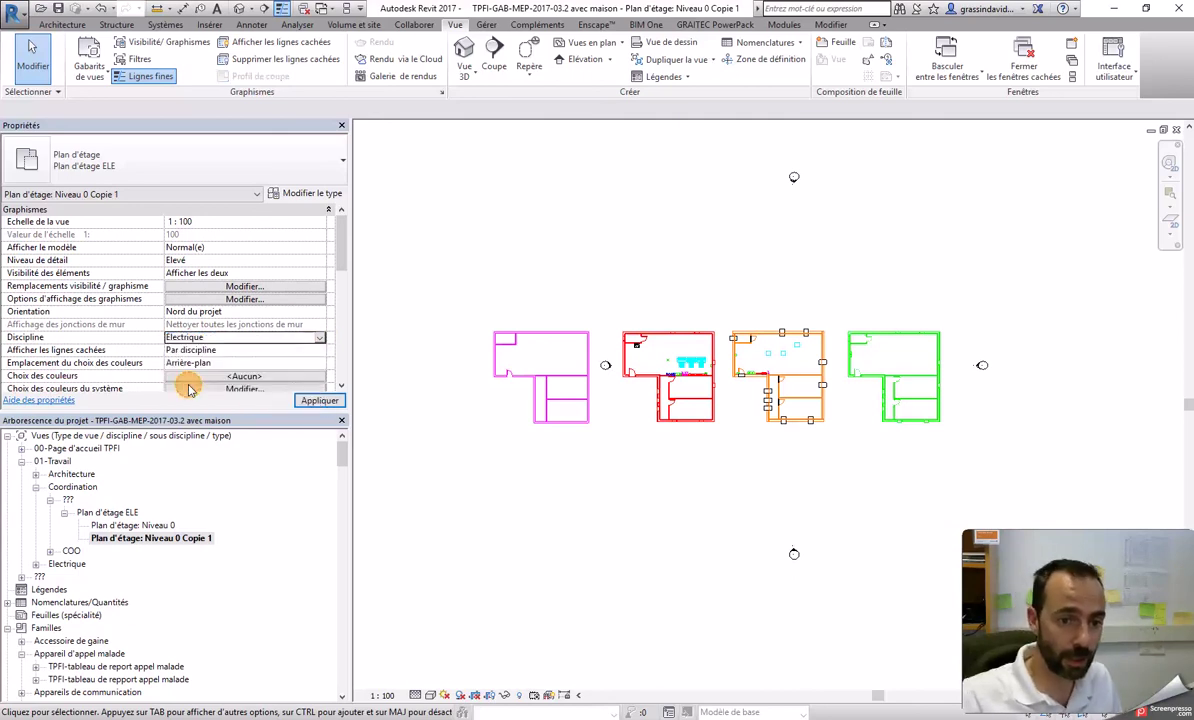
{"action": "left_click", "coordinate": [316, 401]}
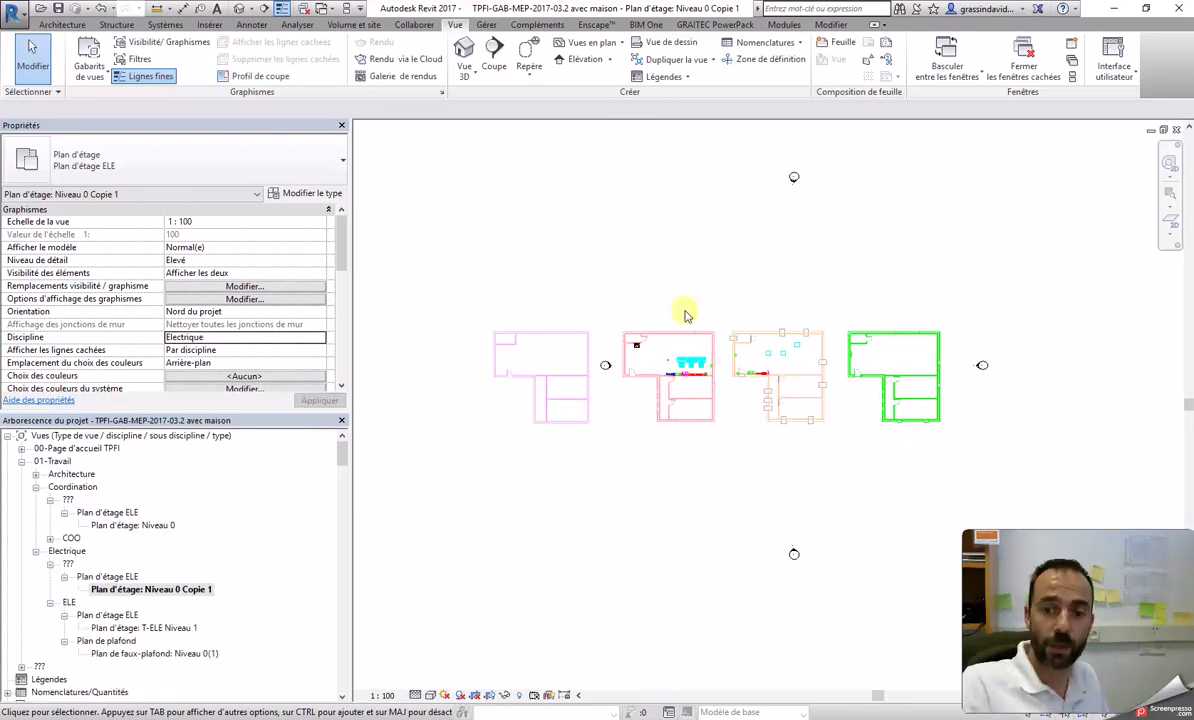
{"action": "scroll", "coordinate": [560, 342], "scroll_direction": "up", "scroll_amount": 5}
{"action": "scroll", "coordinate": [630, 363], "scroll_direction": "down", "scroll_amount": 5}
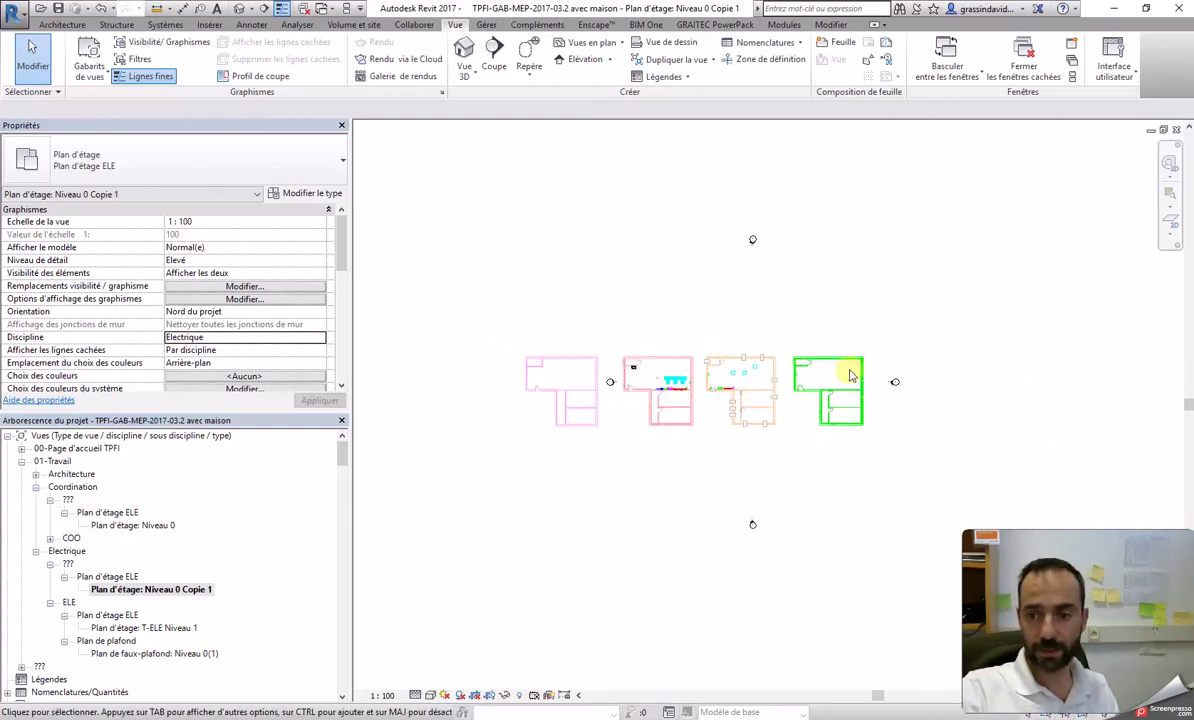
Step: Enable halftone for the imported category Maison un niveau - Plan d'étage - Niveau 0.dwg, then apply and confirm the view overrides
{"action": "key", "text": "v"}
{"action": "key", "text": "g"}
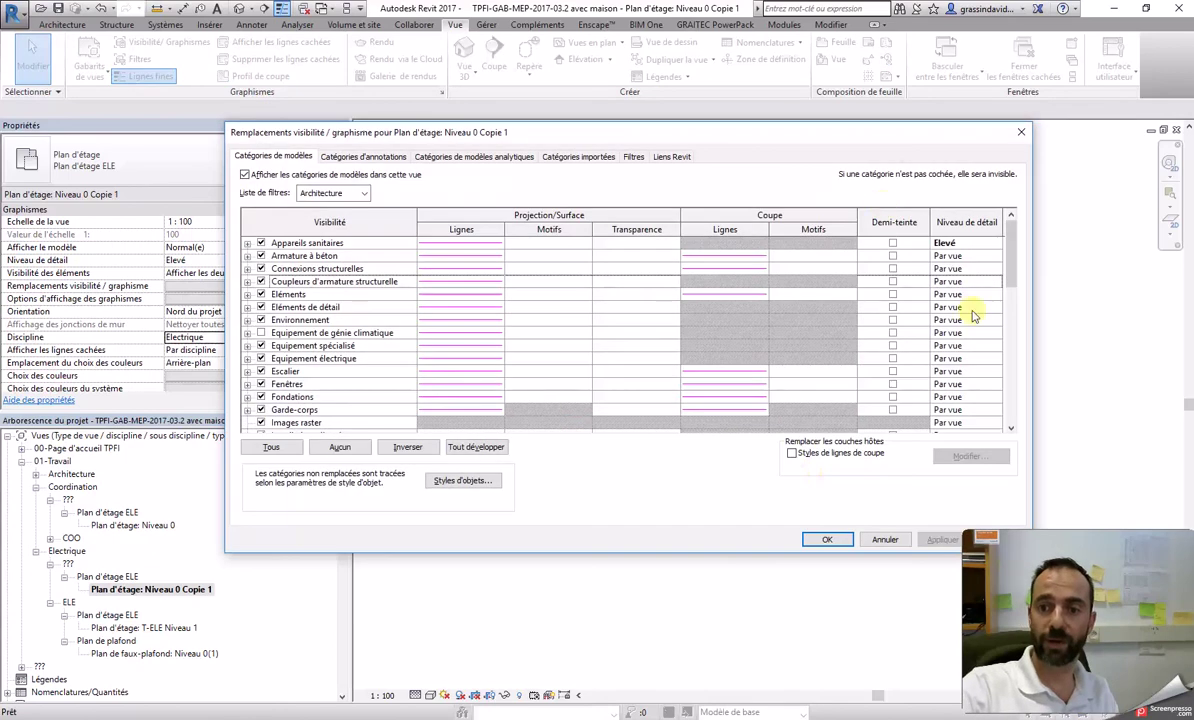
{"action": "left_click", "coordinate": [596, 157]}
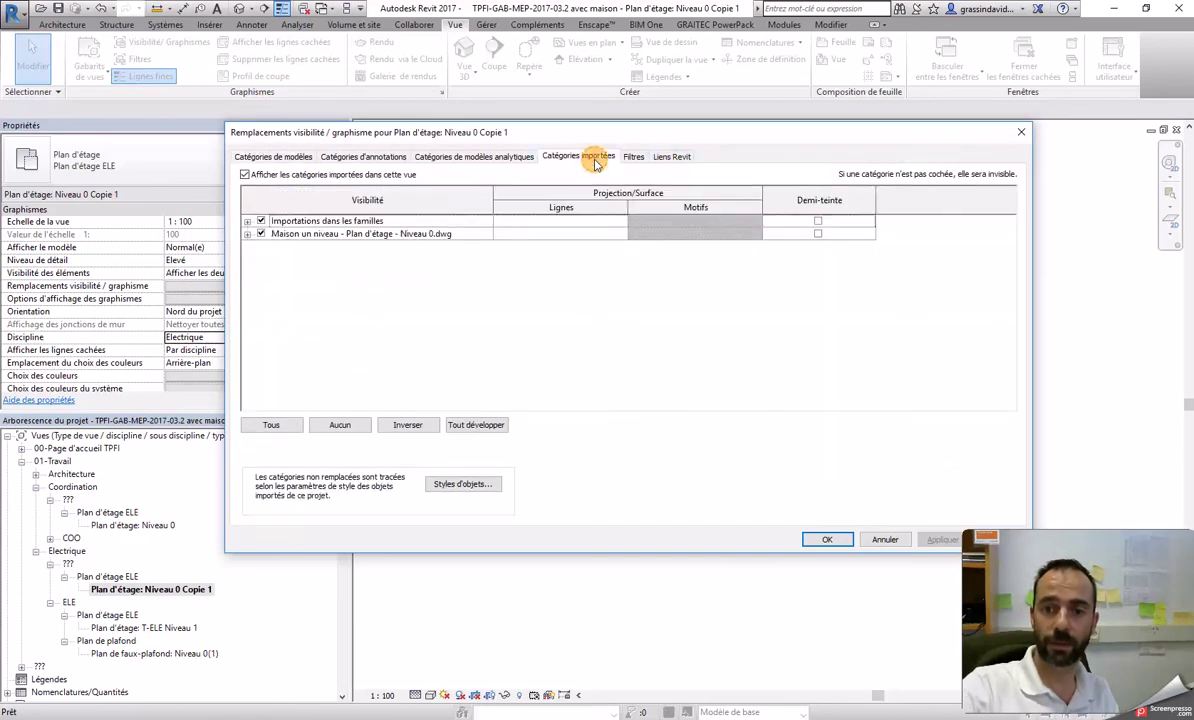
{"action": "left_click", "coordinate": [818, 234]}
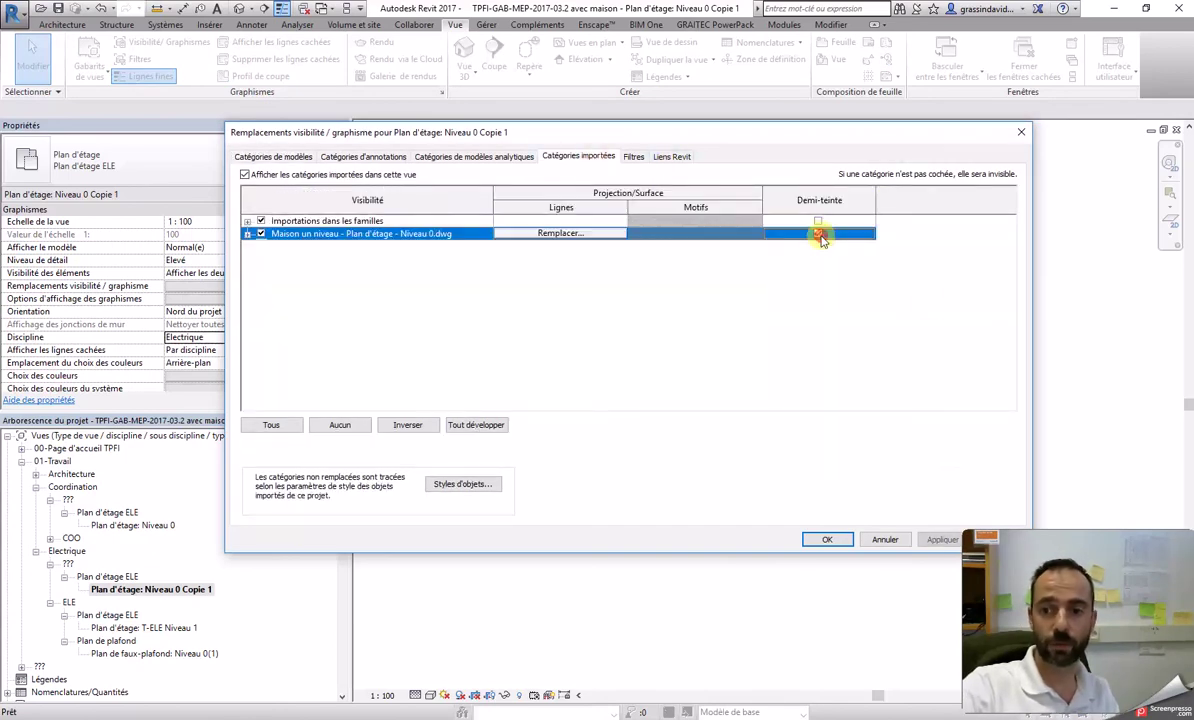
{"action": "left_click", "coordinate": [942, 540]}
{"action": "left_click", "coordinate": [843, 543]}
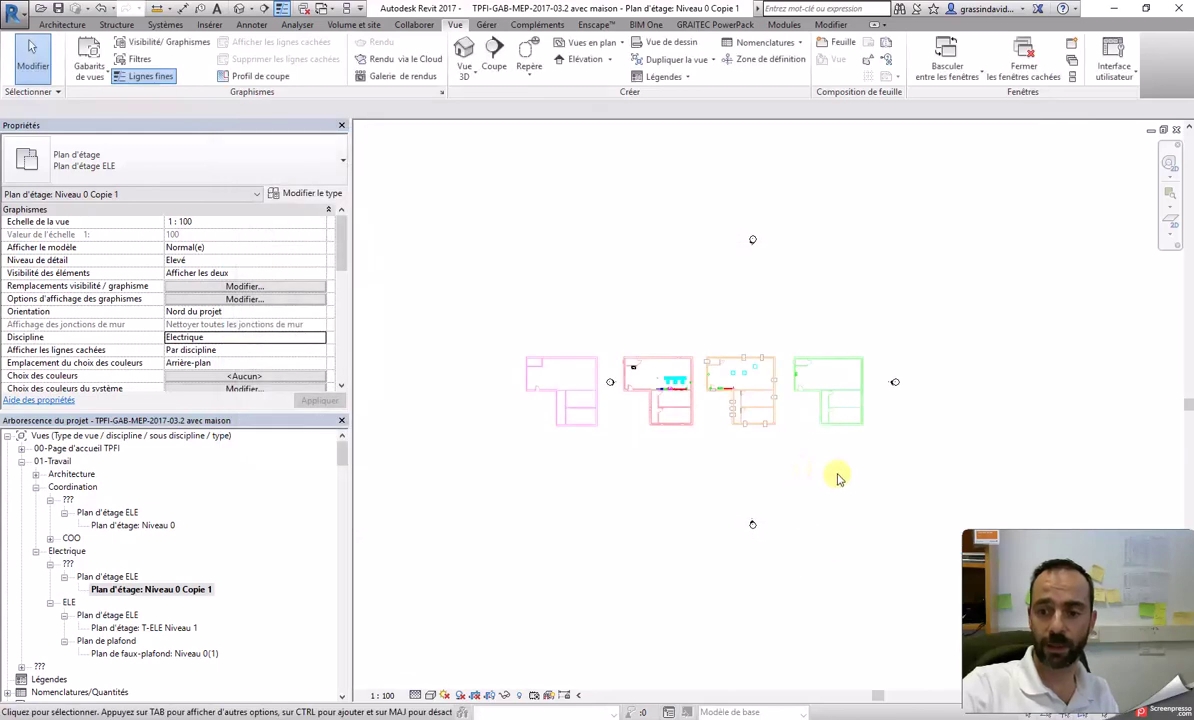
{"action": "scroll", "coordinate": [826, 382], "scroll_direction": "up", "scroll_amount": 2}
{"action": "middle_click_drag", "start_coordinate": [822, 504], "coordinate": [882, 519]}
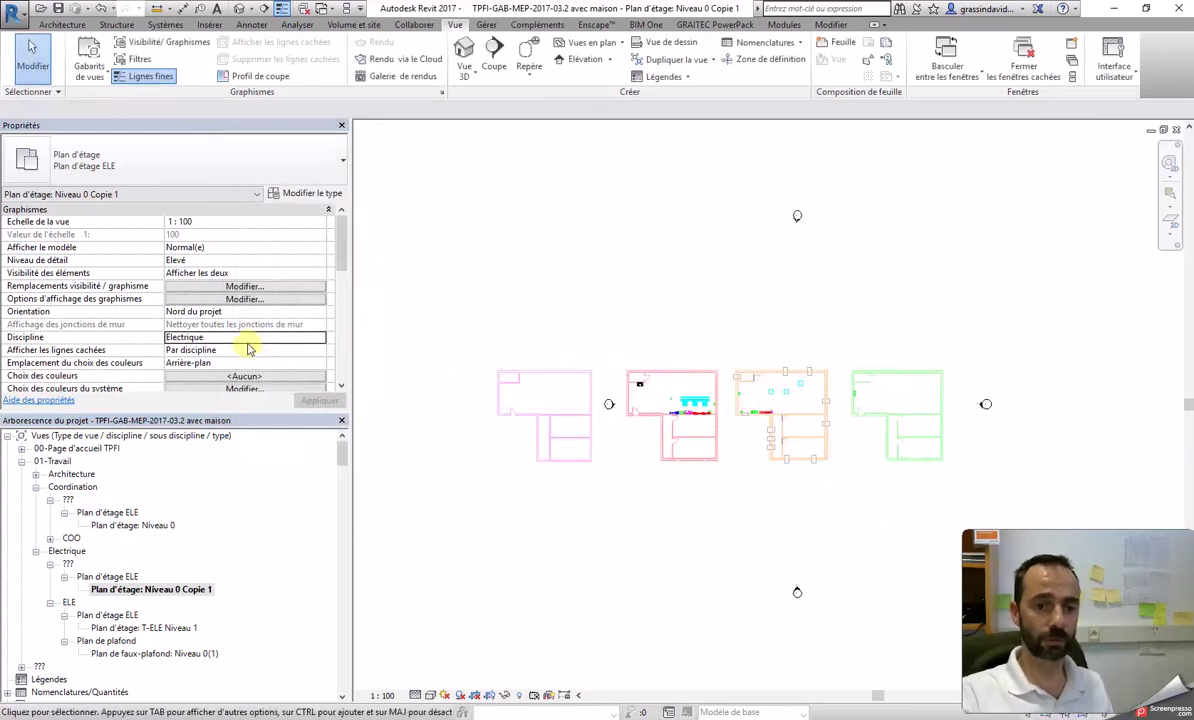
{"action": "left_click", "coordinate": [318, 341]}
{"action": "left_click", "coordinate": [320, 341]}
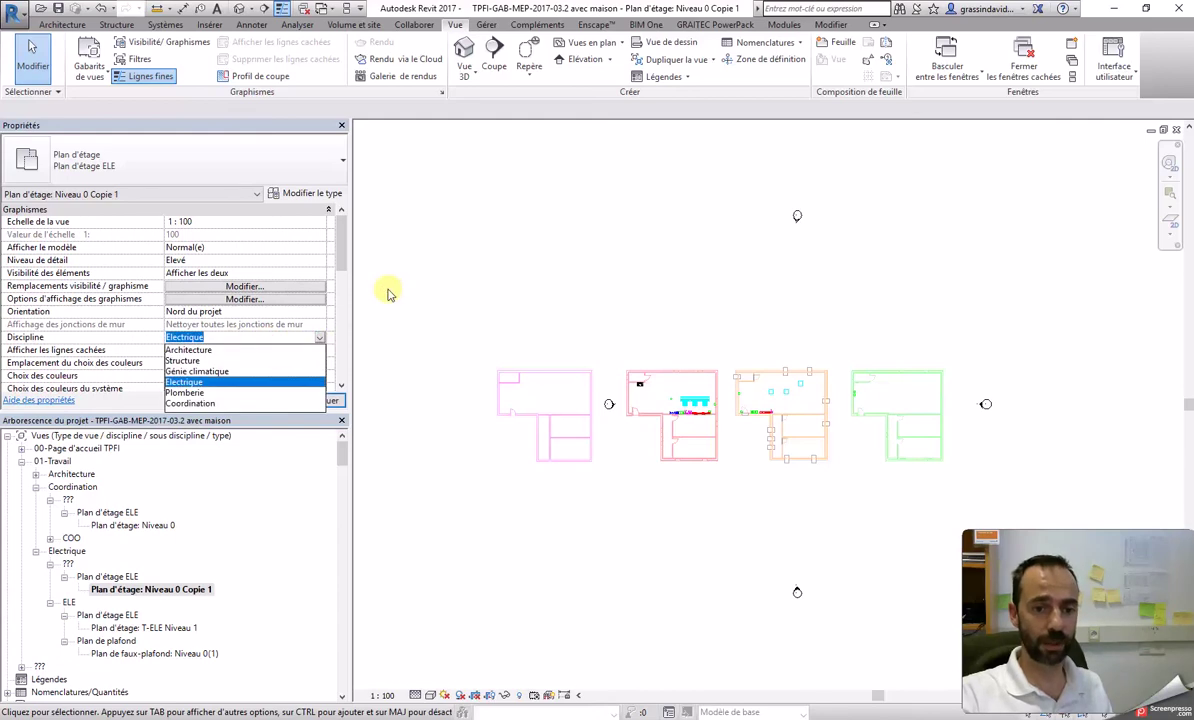
{"action": "scroll", "coordinate": [215, 392], "scroll_direction": "down", "scroll_amount": 2}
{"action": "scroll", "coordinate": [215, 392], "scroll_direction": "down", "scroll_amount": 2}
{"action": "scroll", "coordinate": [375, 352], "scroll_direction": "down", "scroll_amount": 3}
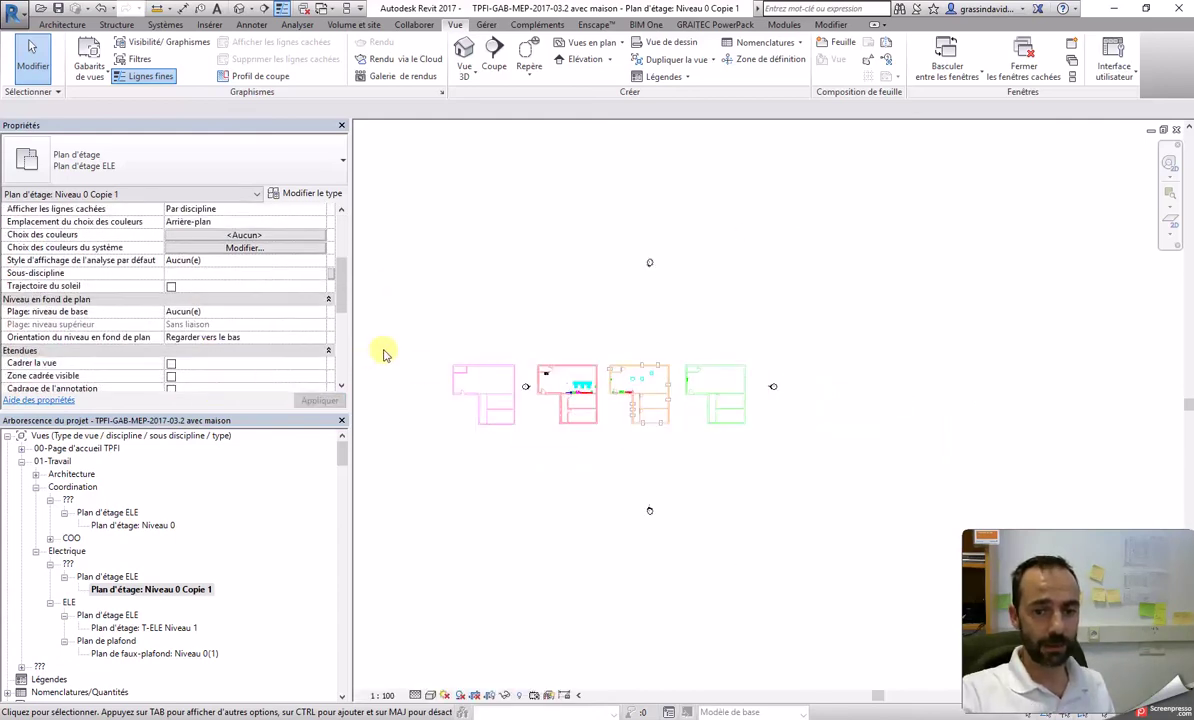
{"action": "middle_click_drag", "start_coordinate": [485, 400], "coordinate": [566, 440]}
{"action": "scroll", "coordinate": [597, 445], "scroll_direction": "up", "scroll_amount": 3}
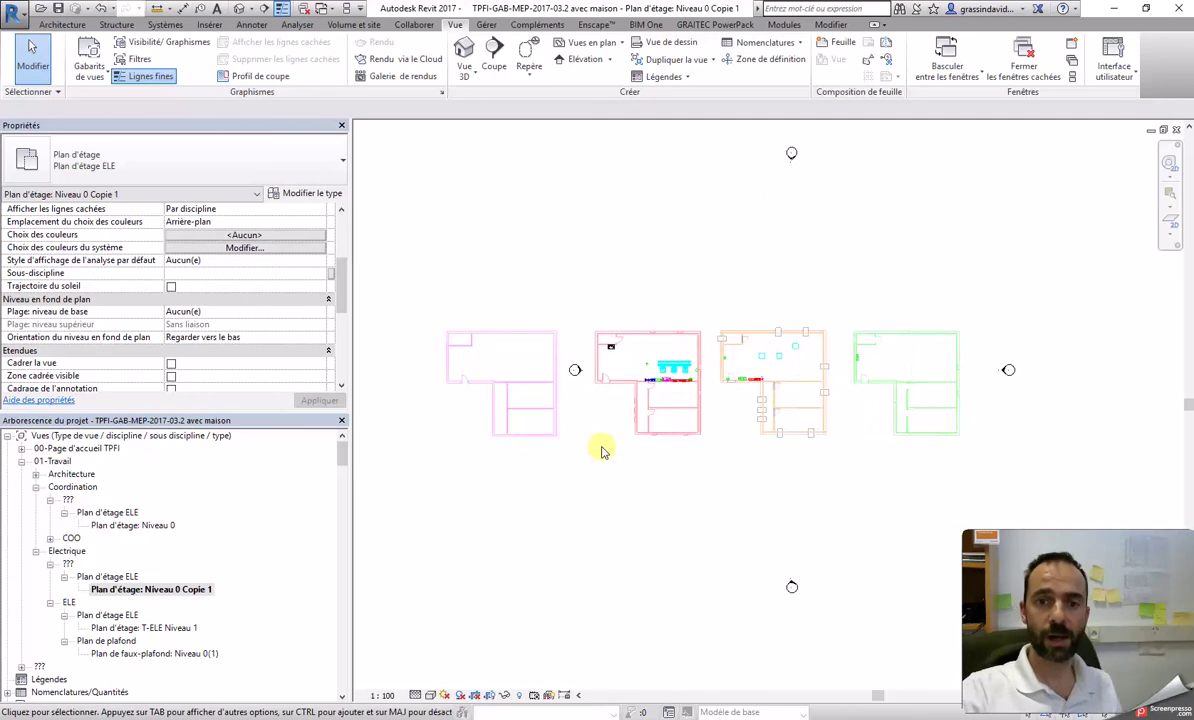